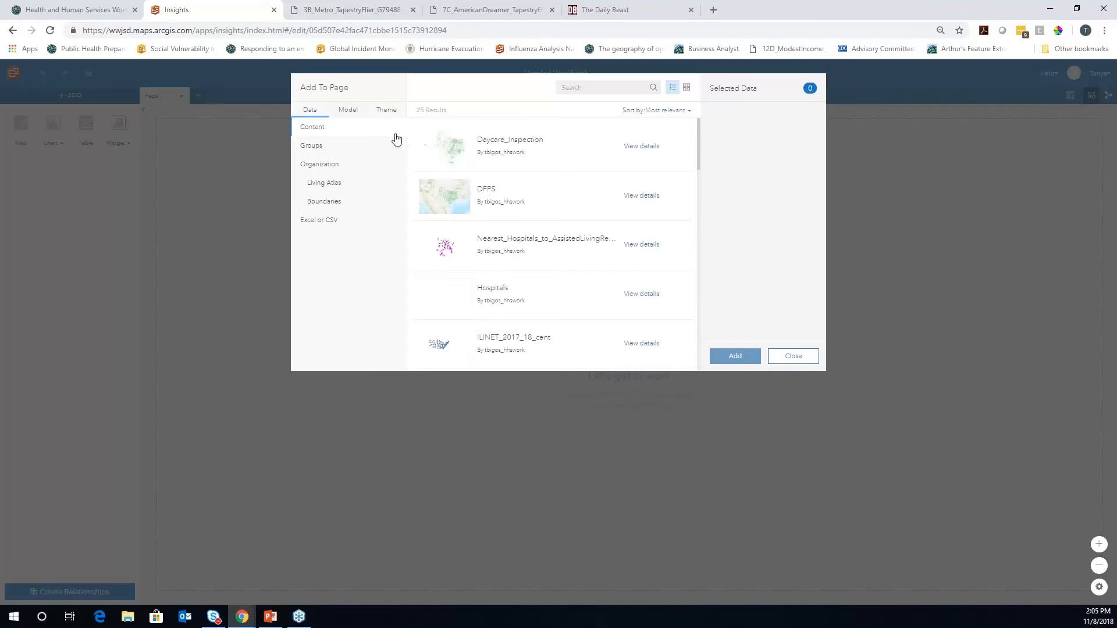
Search the organization's datasets for ILINET and add ILINET_2017_18_cent to the page
click(321, 226)
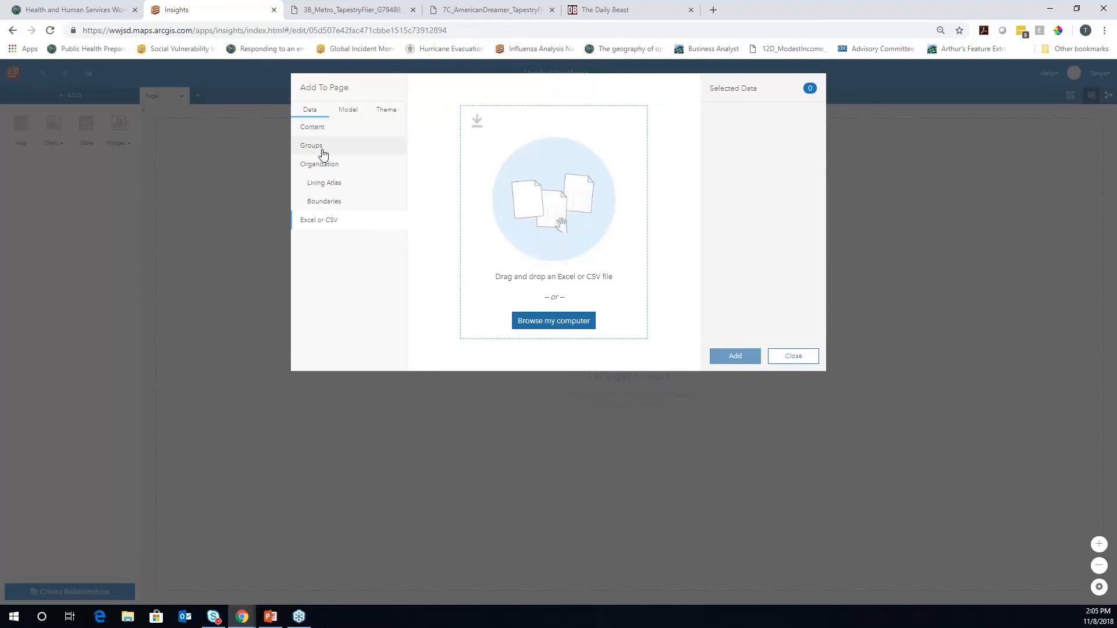
click(324, 167)
click(590, 88)
text(ILINET)
key(Return)
click(538, 147)
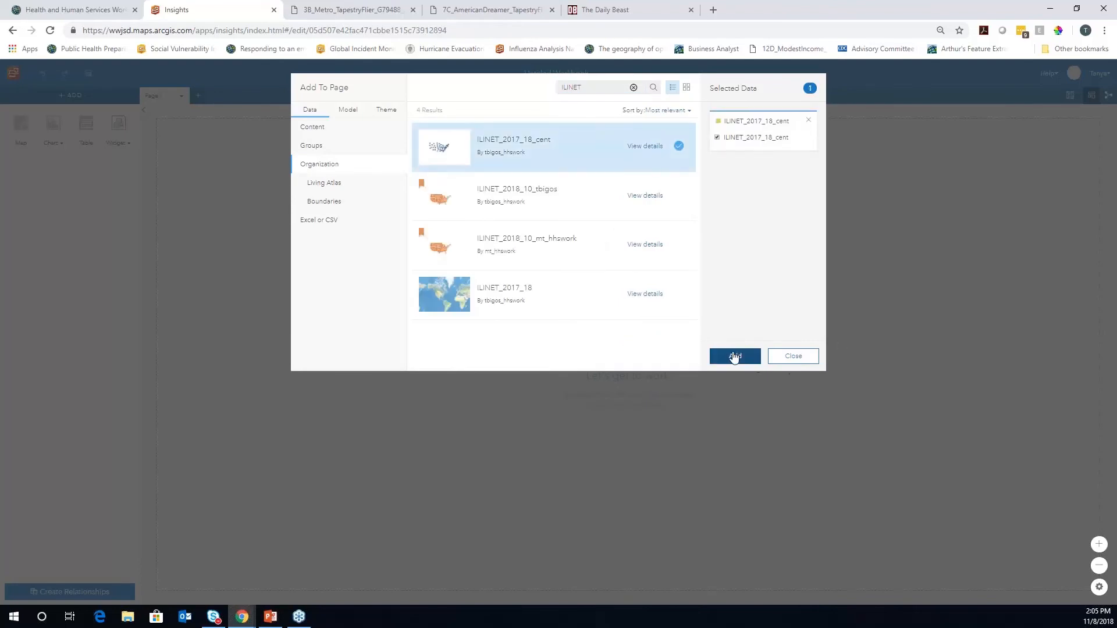
click(734, 358)
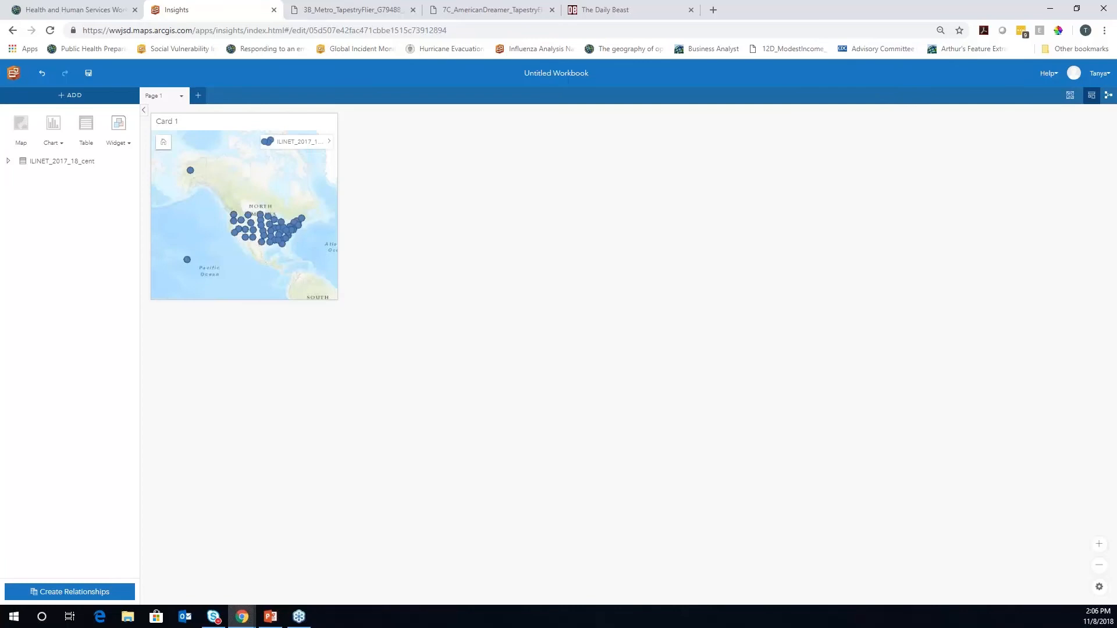
Enlarge the map card to about double size and expand the dataset to list its fields
click(279, 122)
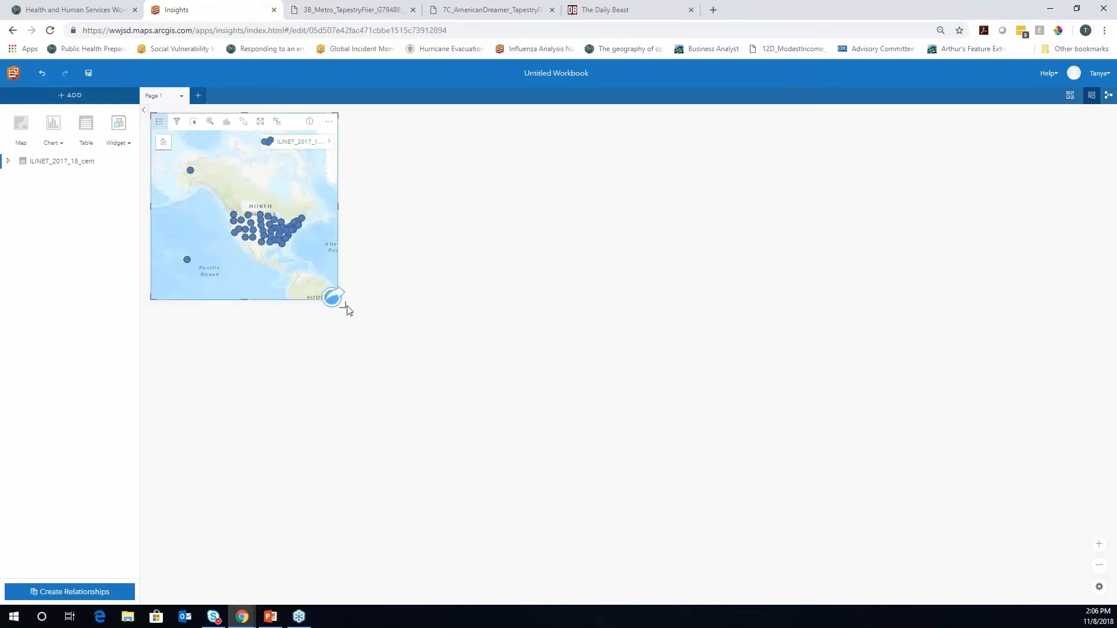
drag(345, 307, 440, 431)
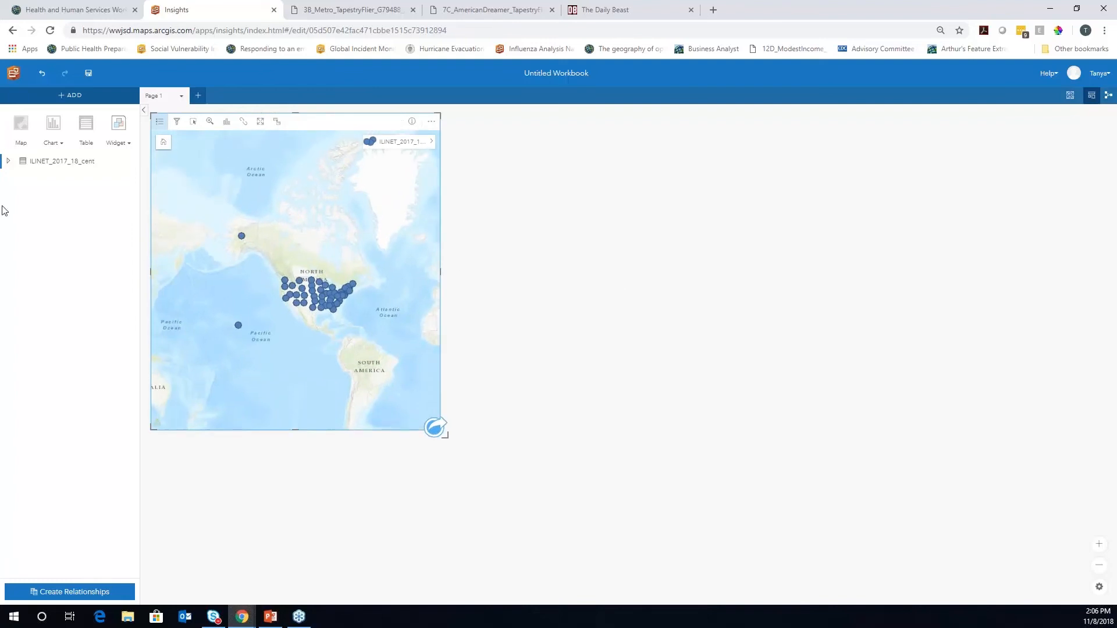
click(9, 162)
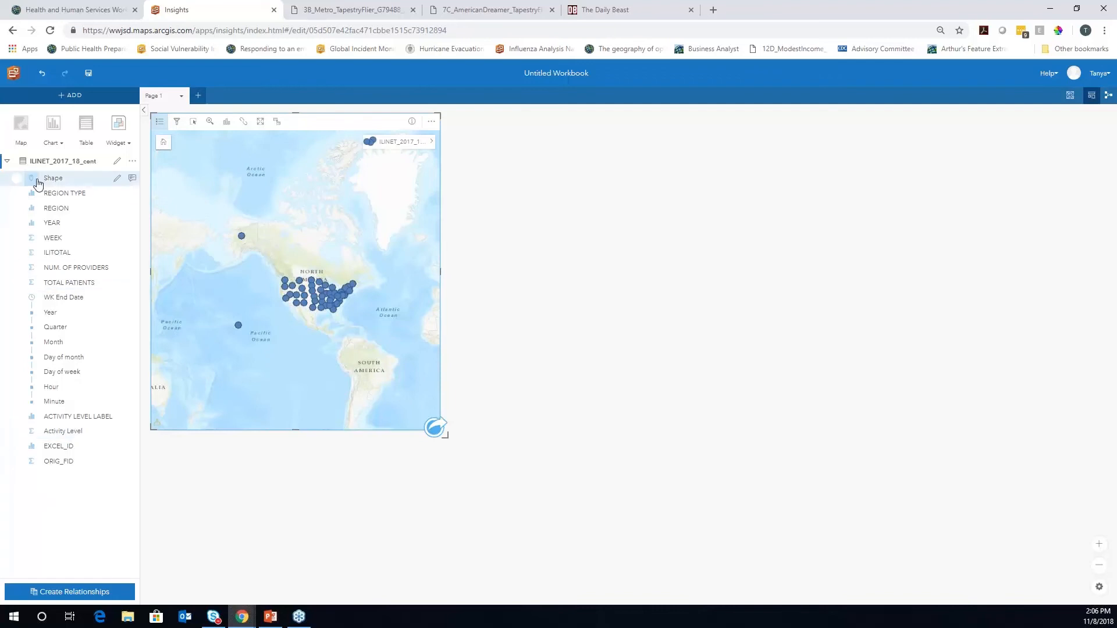
Rename the dataset to 'ILINET 2017 - 2018' and the REGION field to 'State'
click(32, 256)
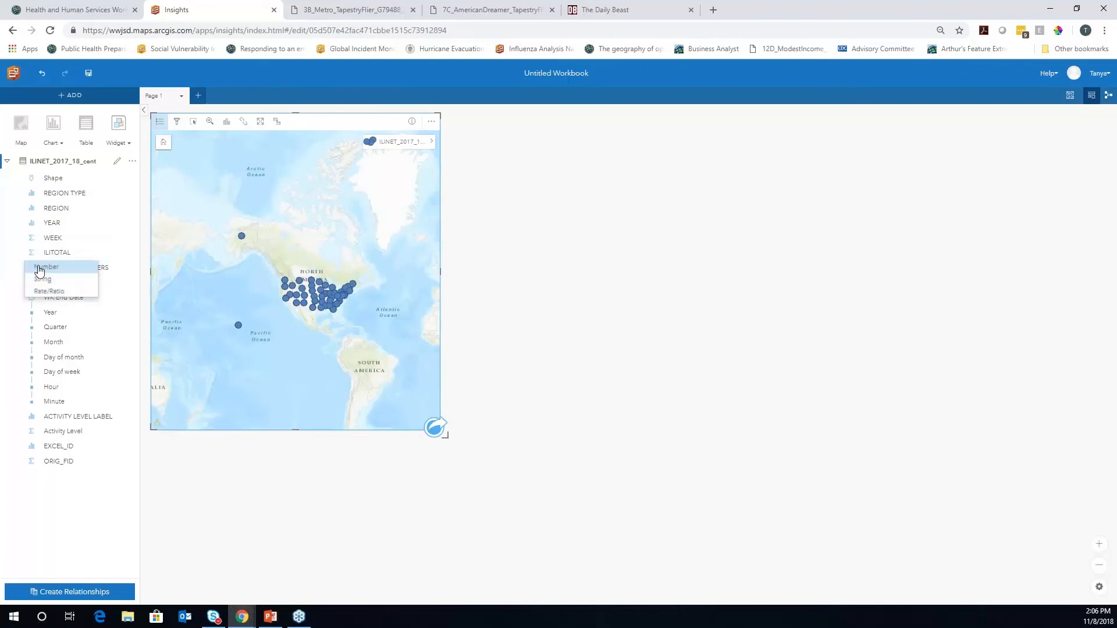
click(18, 517)
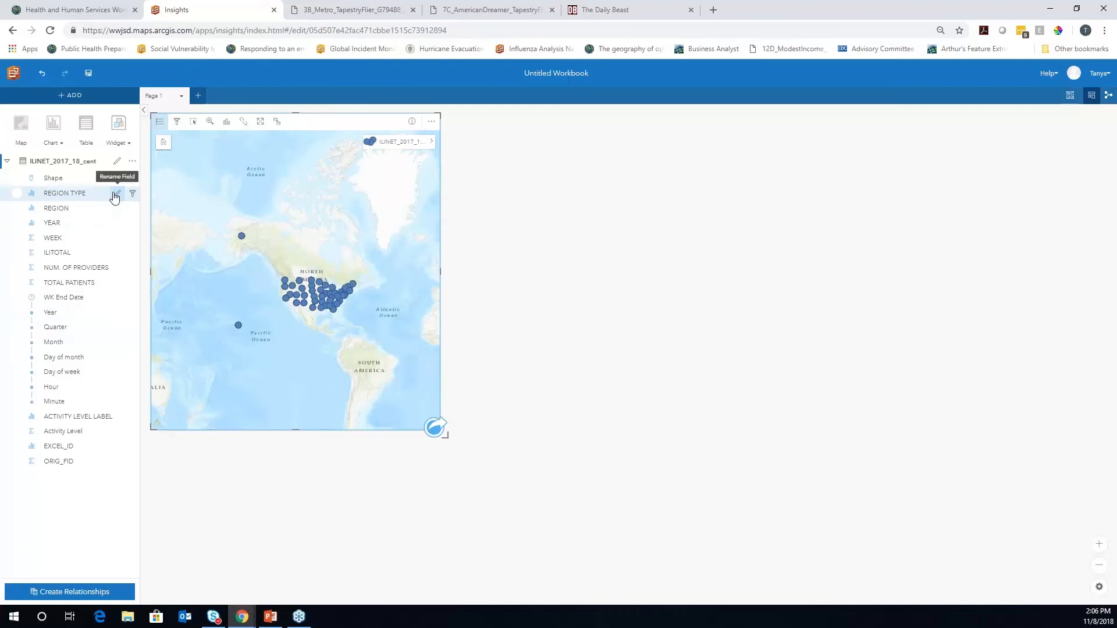
click(116, 161)
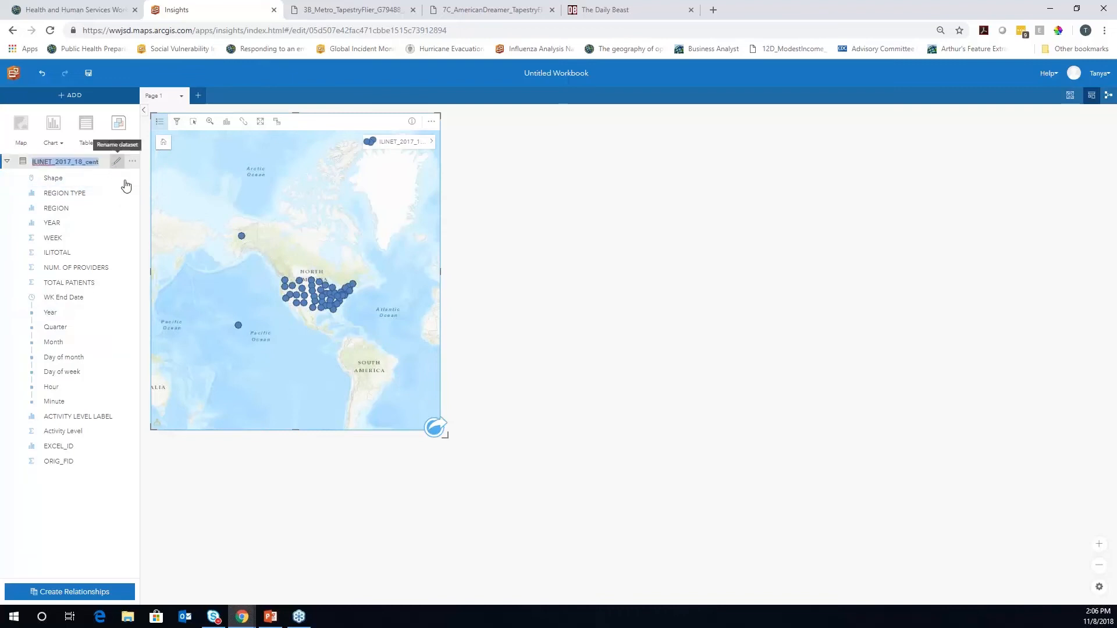
text(ILINET )
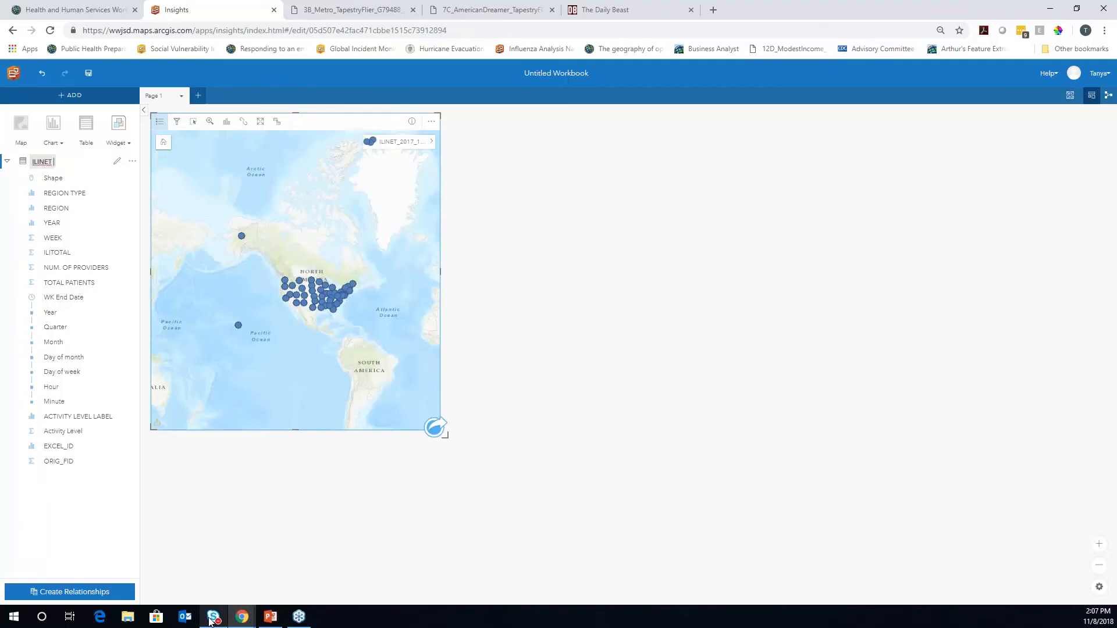
text(2017 - 2018)
key(Return)
click(117, 208)
text(State)
key(Return)
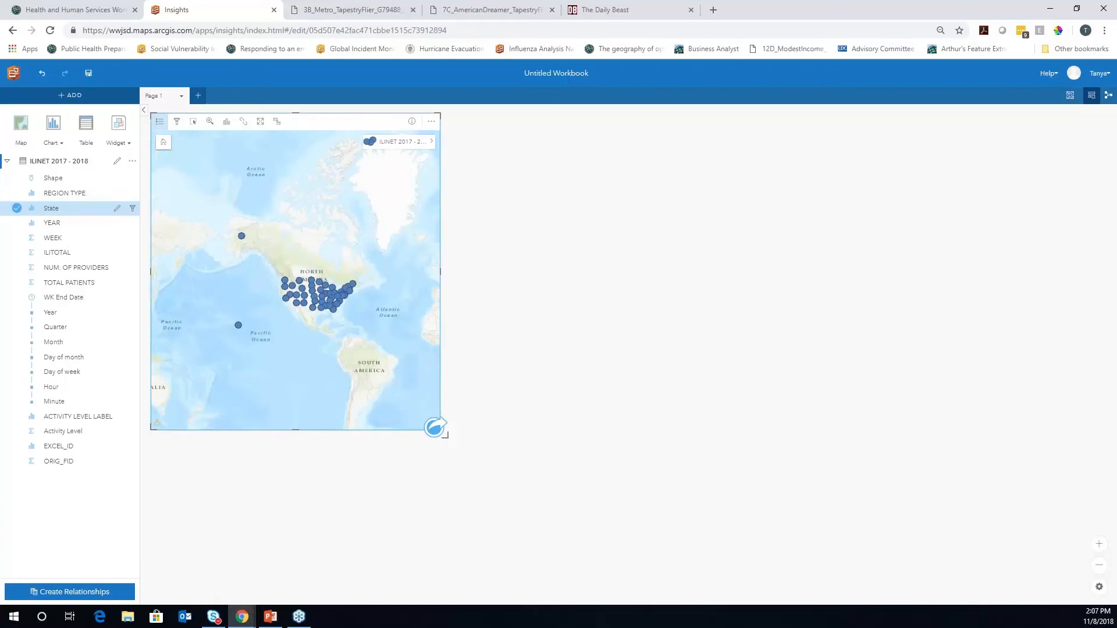
Hide the REGION TYPE, ORIG_FID and EXCEL_ID fields
click(16, 208)
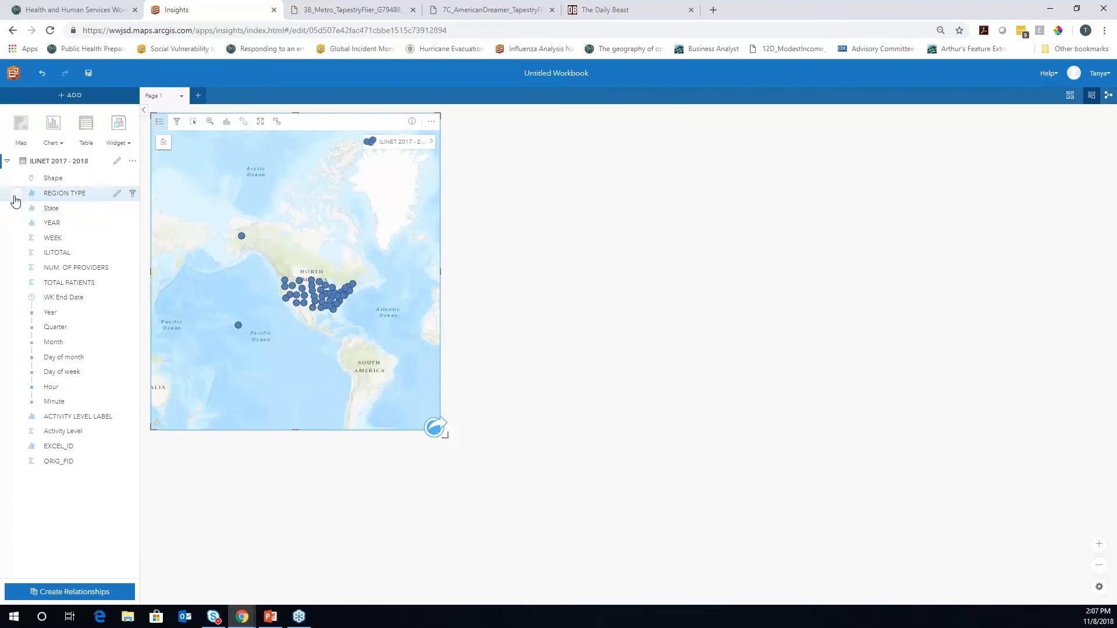
click(16, 196)
click(18, 465)
click(17, 448)
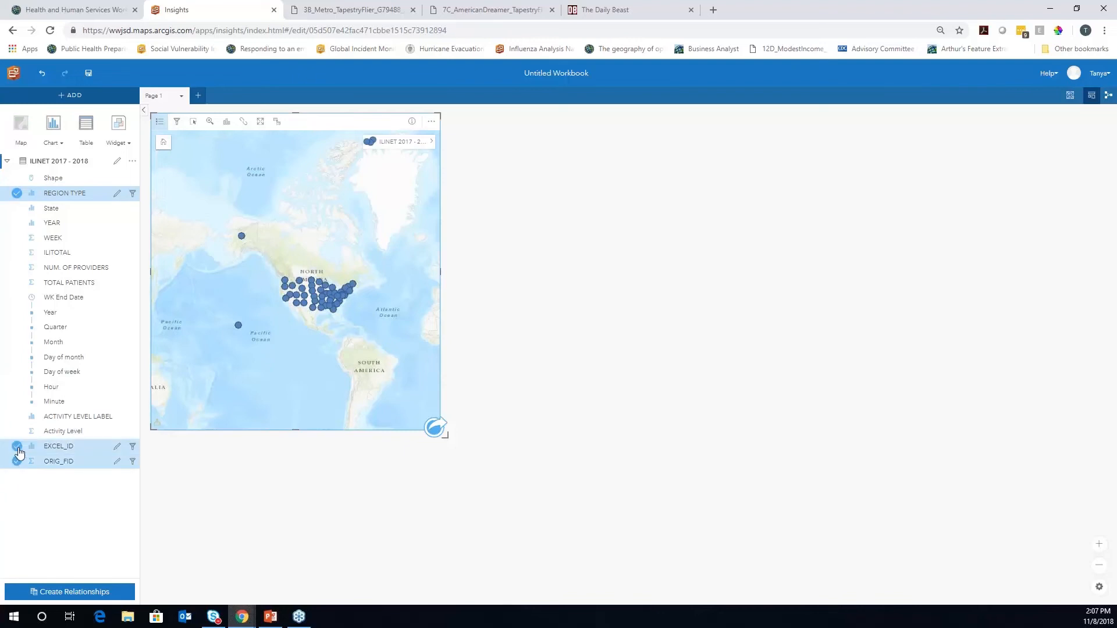
click(133, 161)
click(166, 233)
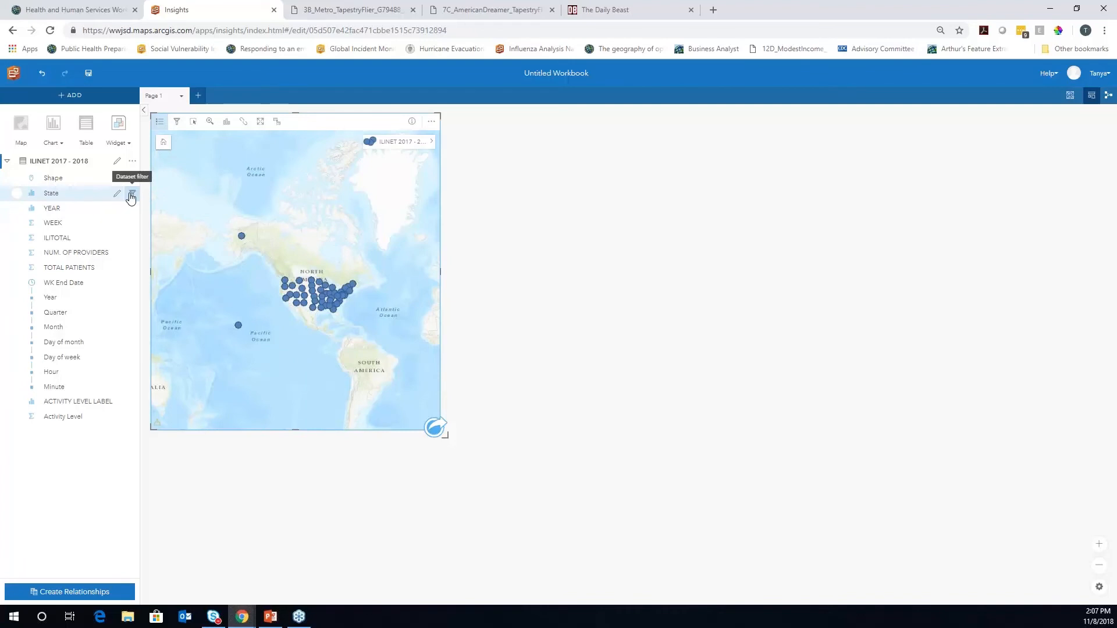
Filter the State field to exclude Alaska and Hawaii
click(131, 198)
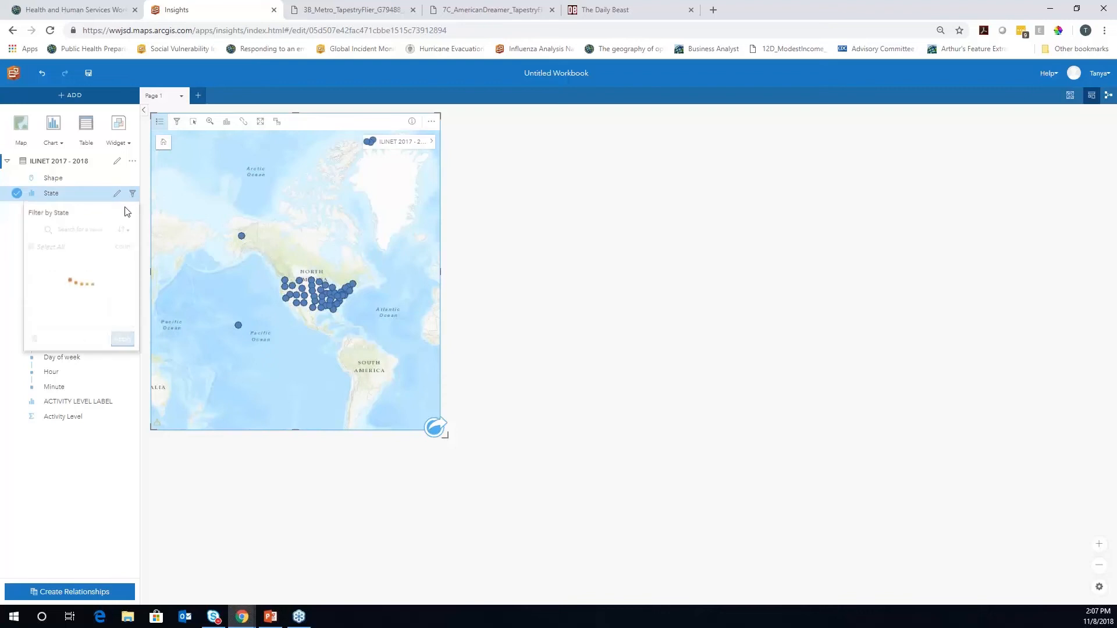
click(32, 271)
text(hawaii)
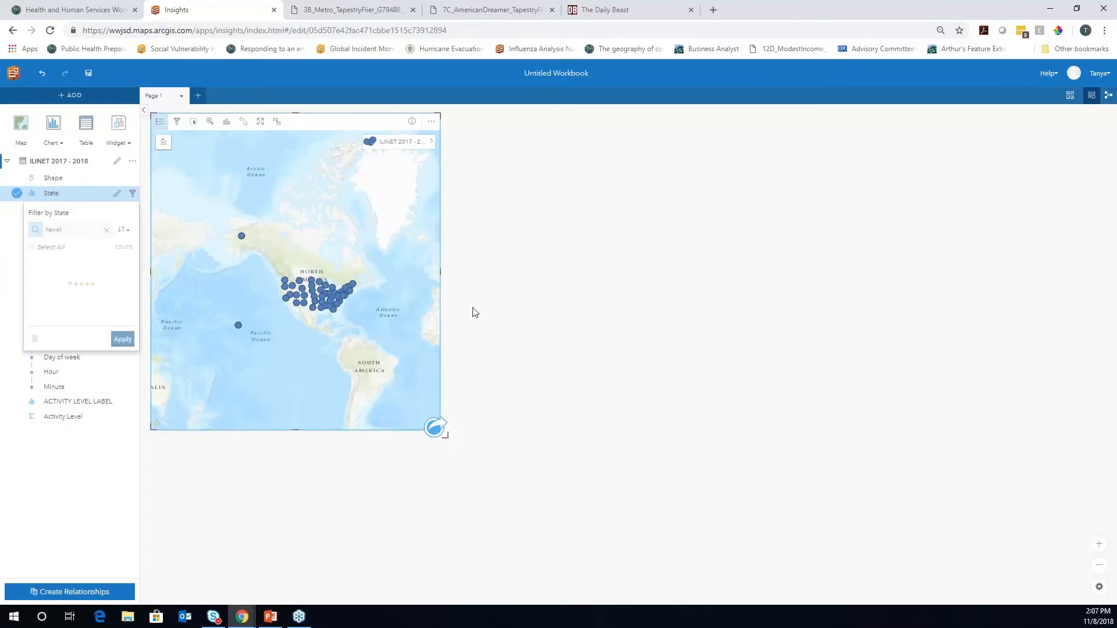
click(39, 258)
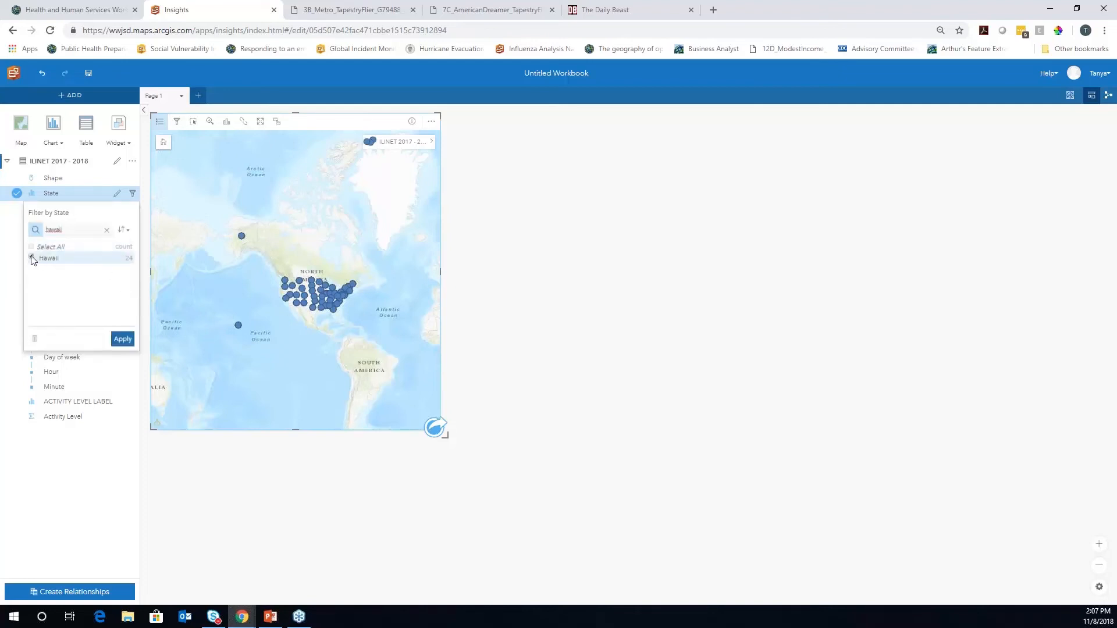
click(121, 341)
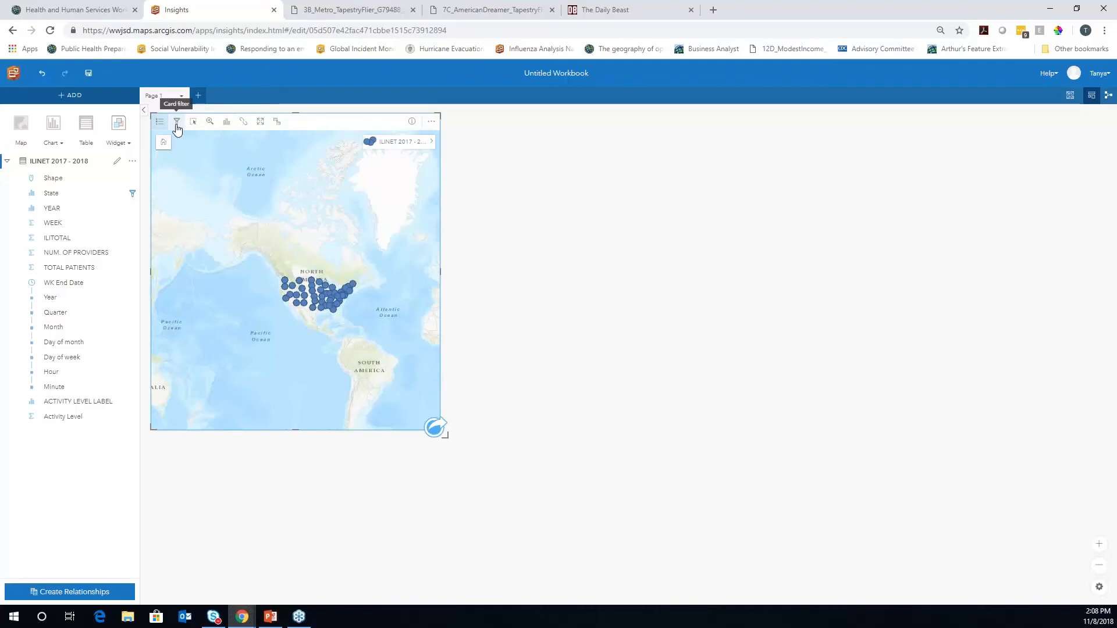
Title the map card 'ILINET by State'
click(563, 238)
click(178, 121)
text(ILI)
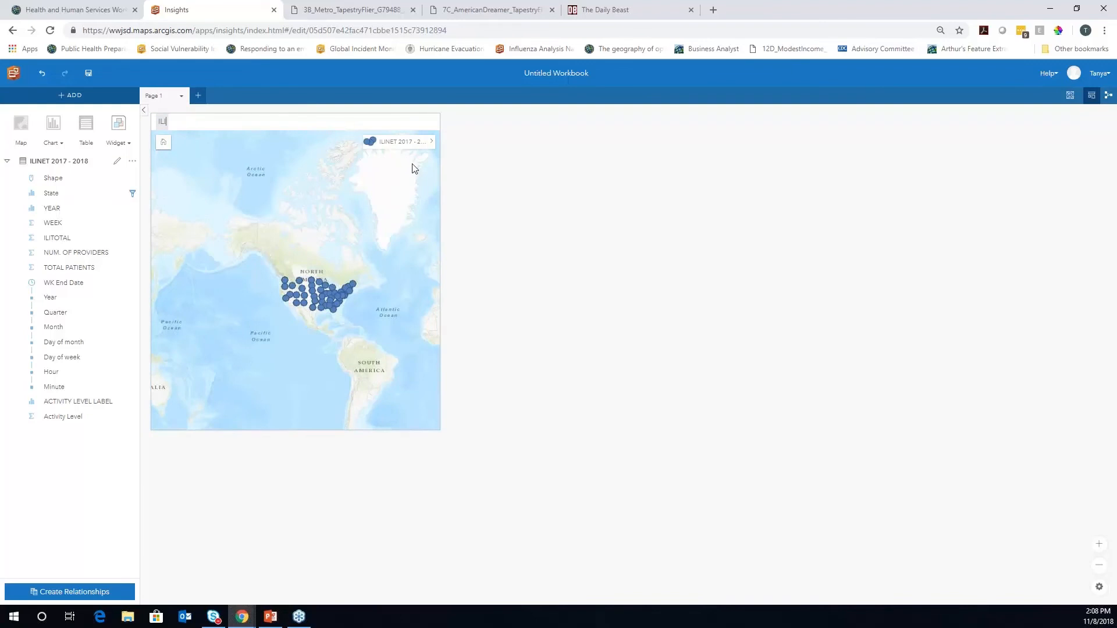
text(NET by State)
key(Return)
Rename the page to 'National Overview'
double_click(163, 95)
text(Na)
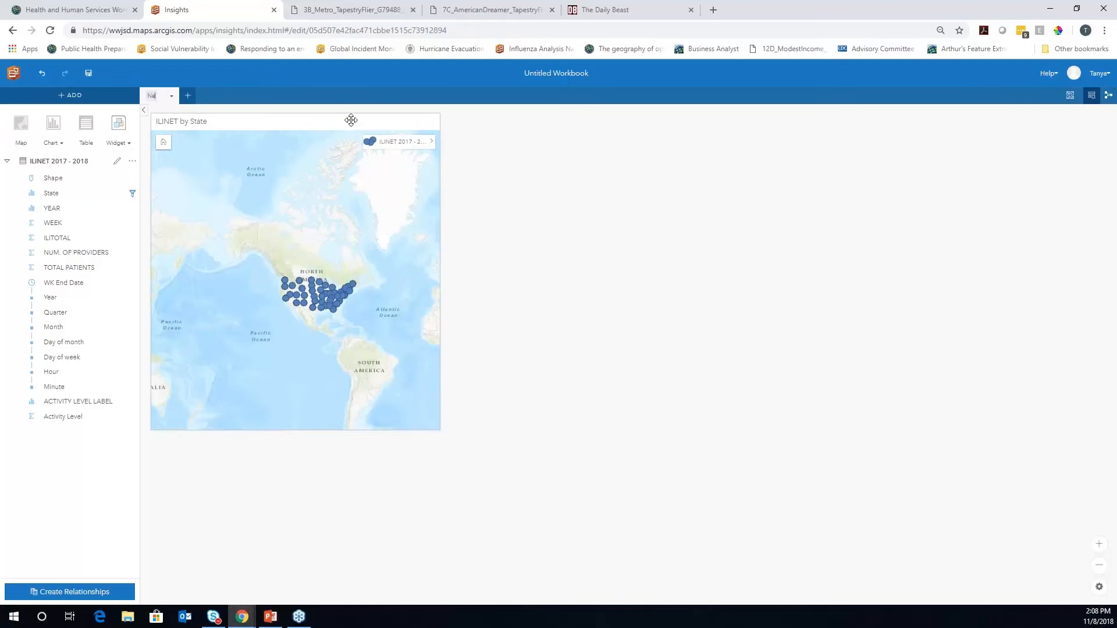
text(tional Overview)
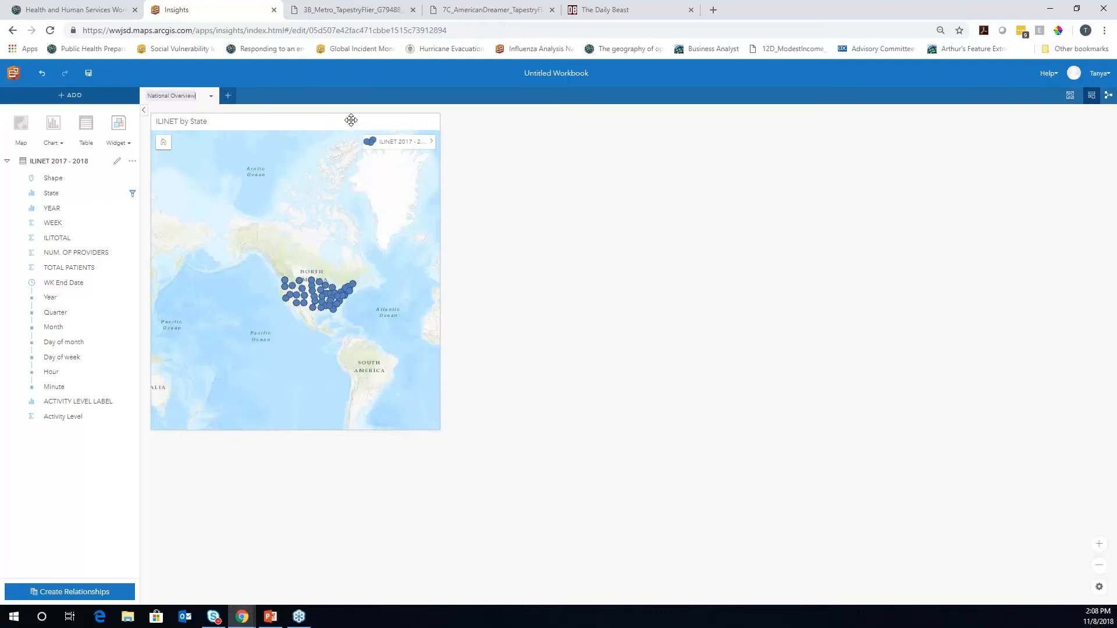
key(Return)
Title the workbook 'HHS Insights Meetup'
click(574, 77)
text(HHS Insit)
key(BackSpace)
text(ghts Meetup)
key(Return)
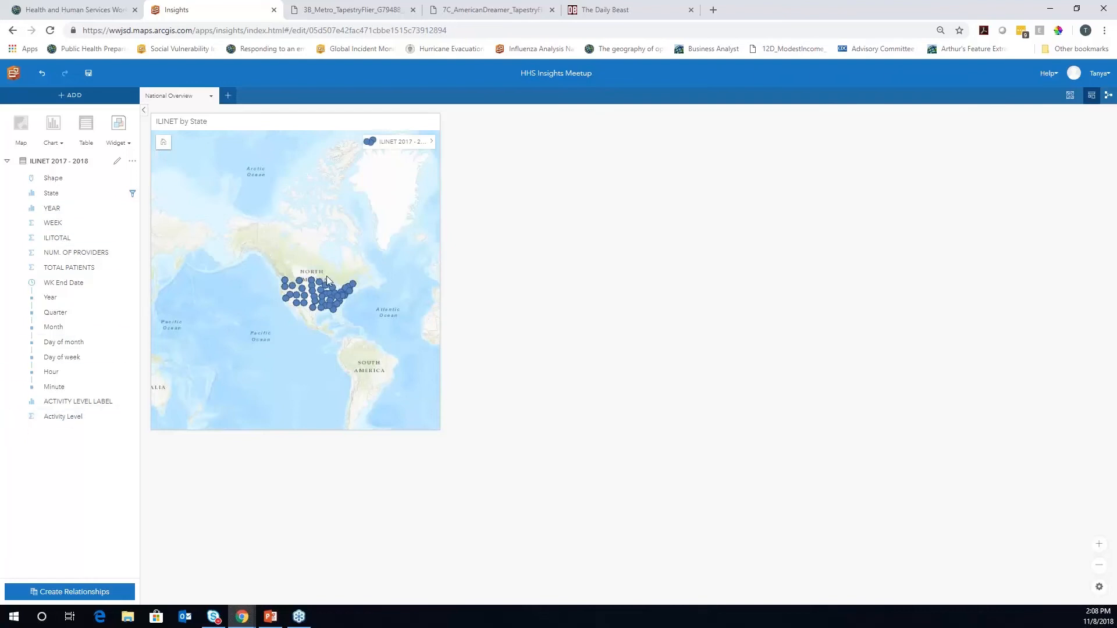
Zoom the map to the United States, switch to Light Gray Canvas basemap, and open layer options
click(252, 261)
drag(250, 260, 392, 342)
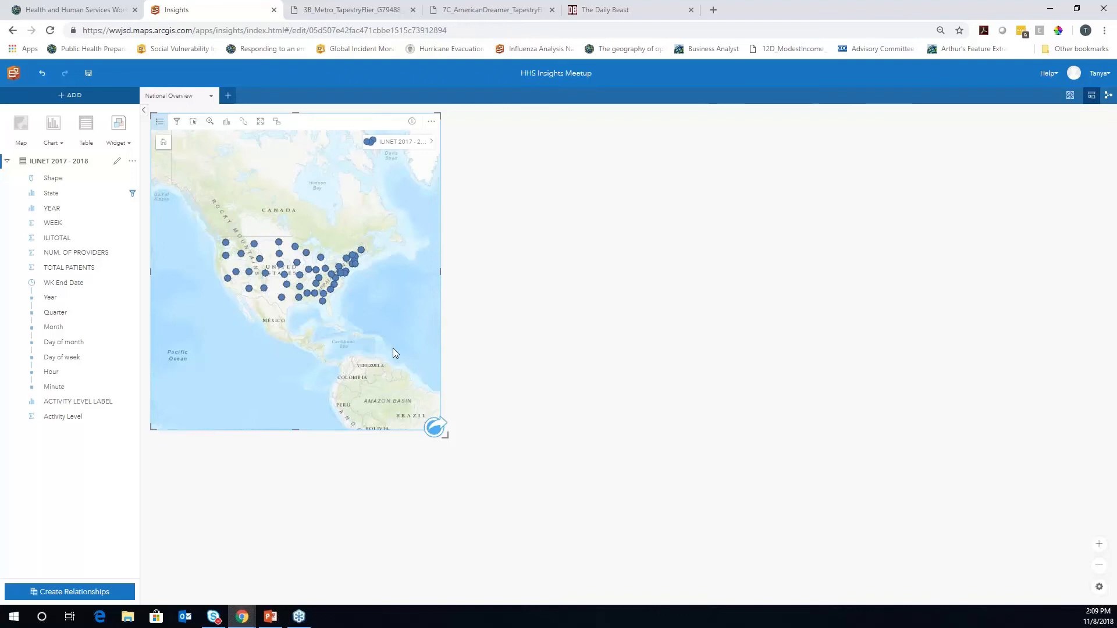
click(1070, 97)
click(1013, 218)
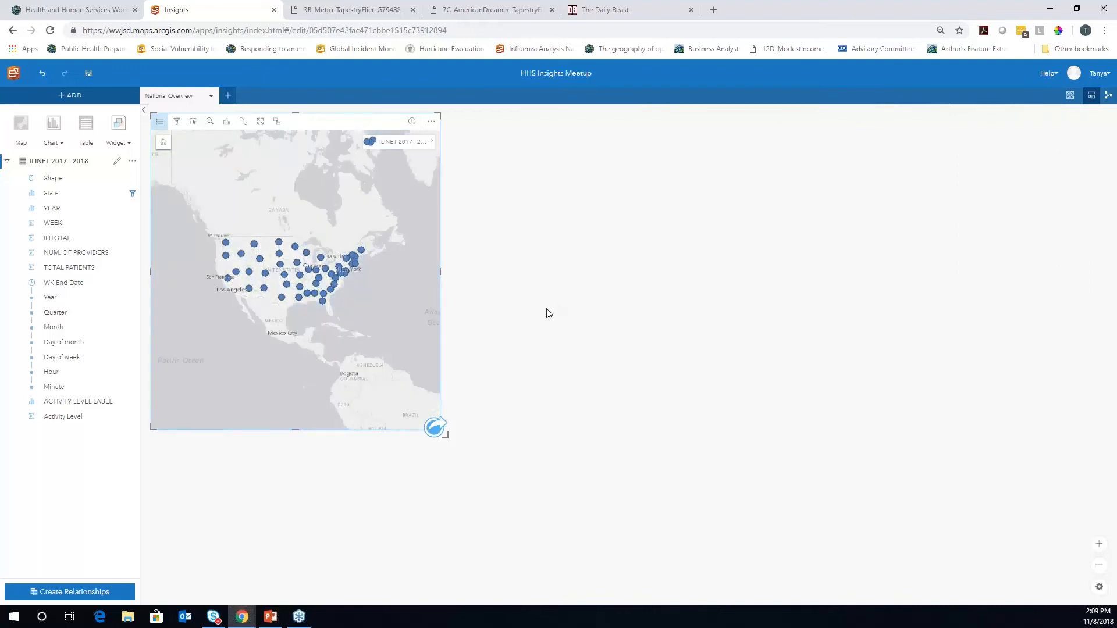
click(434, 143)
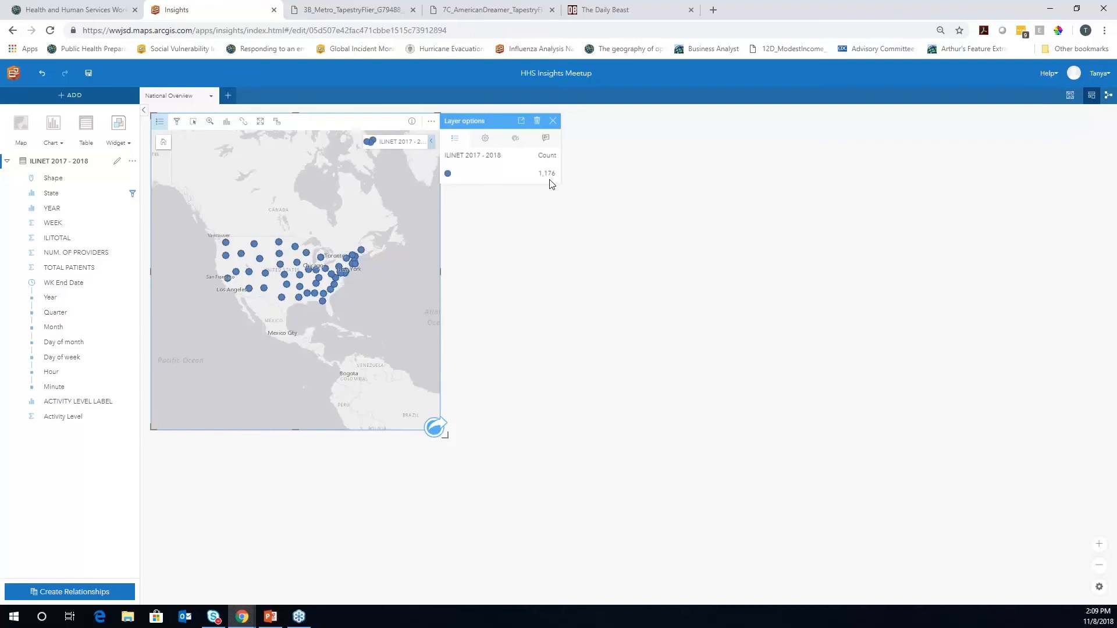
Style the map points by the Activity Level field
click(485, 138)
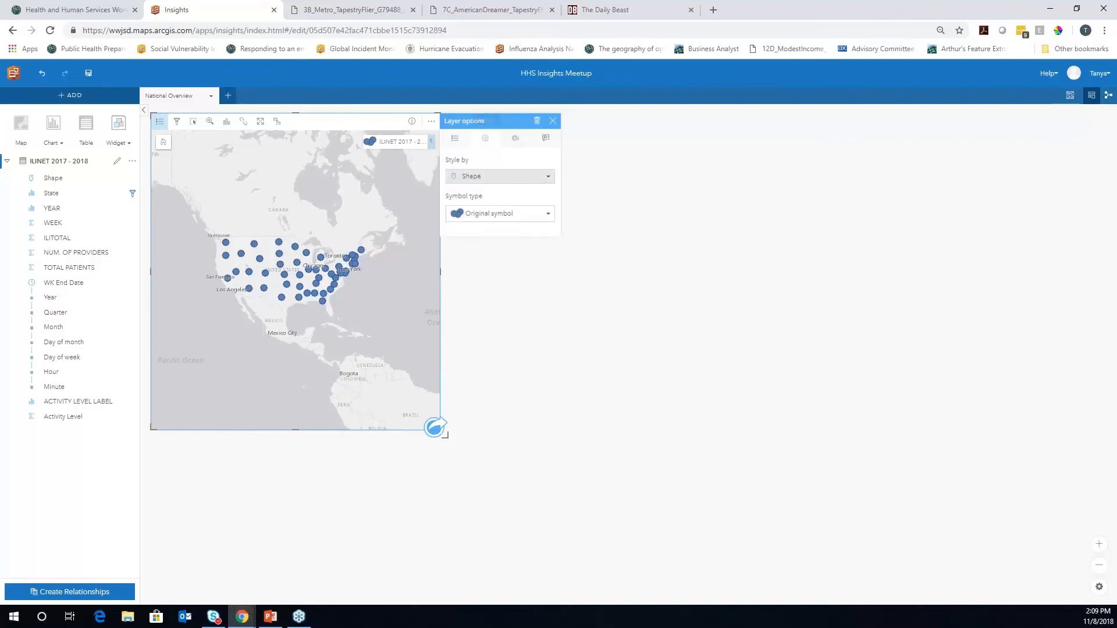
click(547, 179)
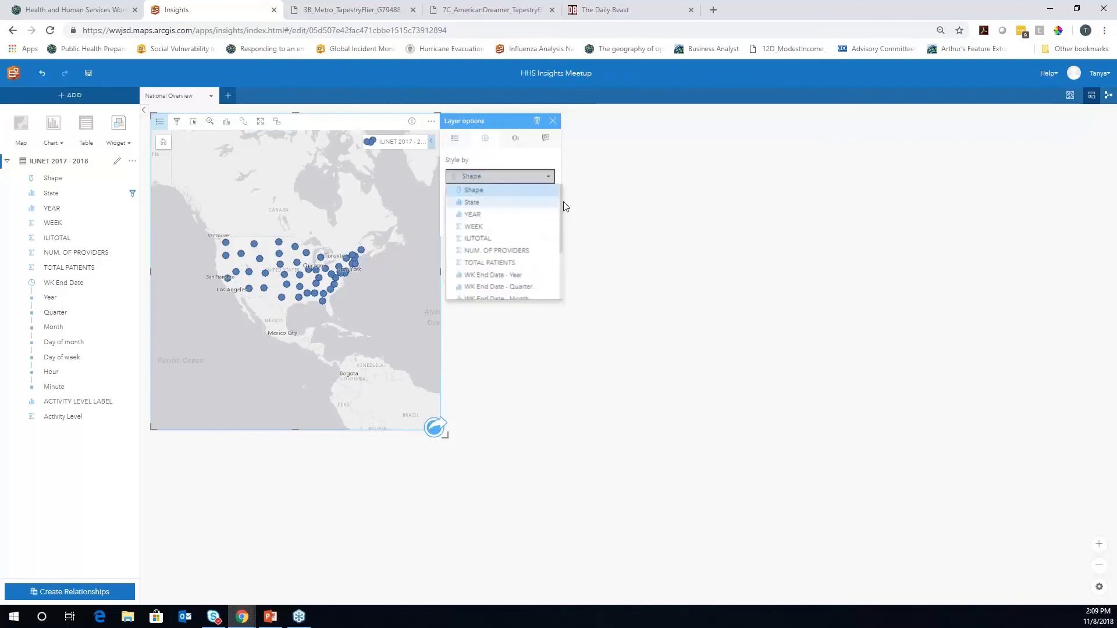
click(557, 158)
click(548, 214)
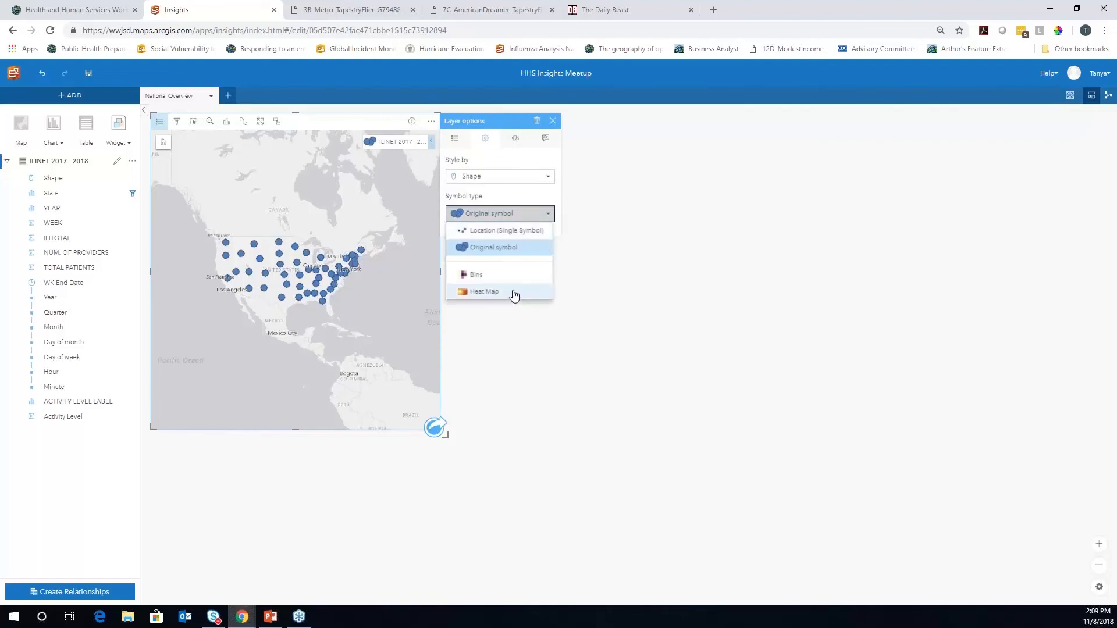
click(542, 158)
click(550, 177)
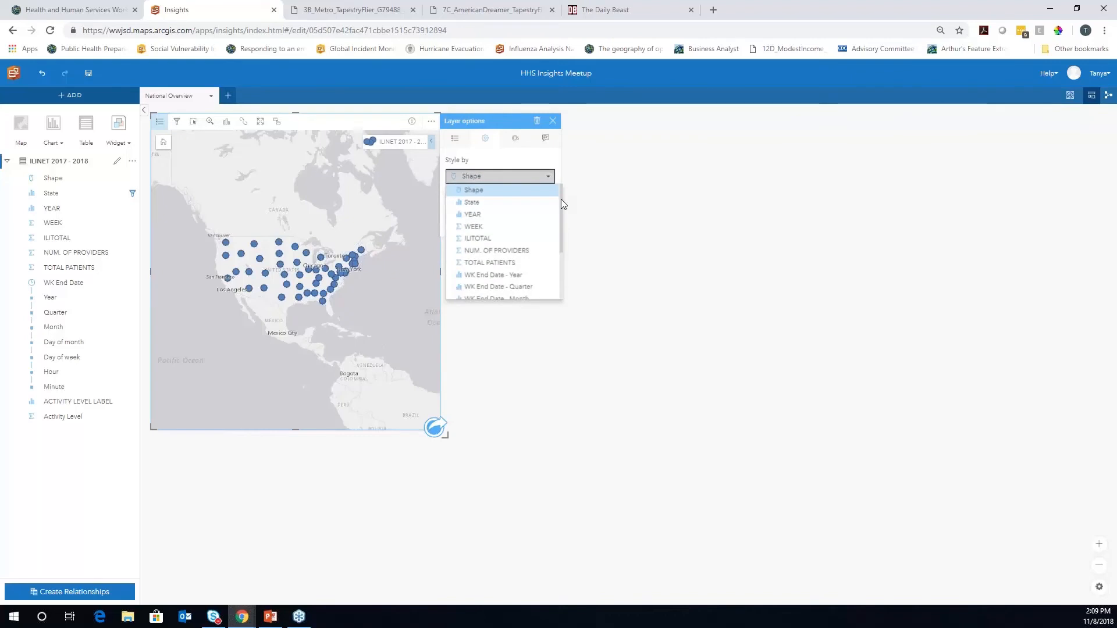
drag(562, 242, 565, 271)
click(489, 293)
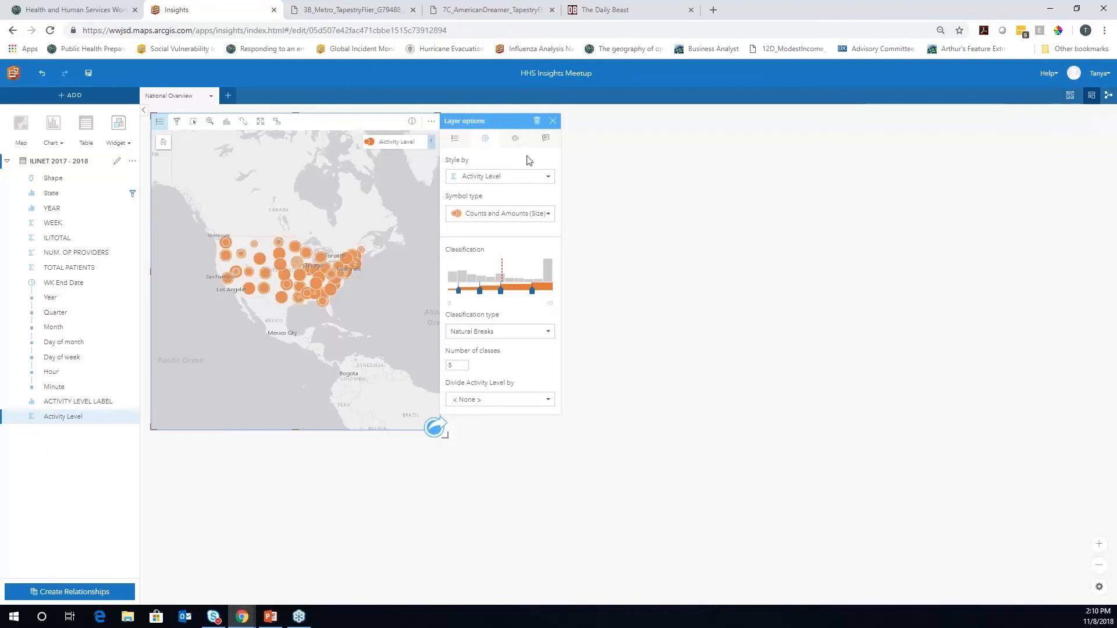
Give the map circles dark gray outlines and close the layer styling options
click(515, 138)
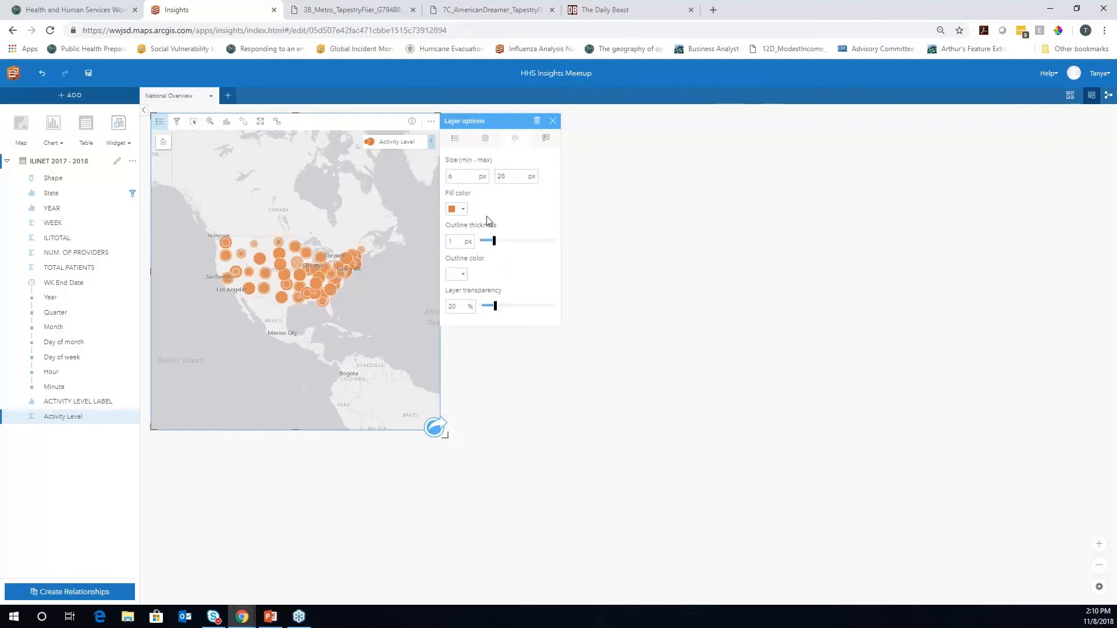
click(458, 274)
click(463, 329)
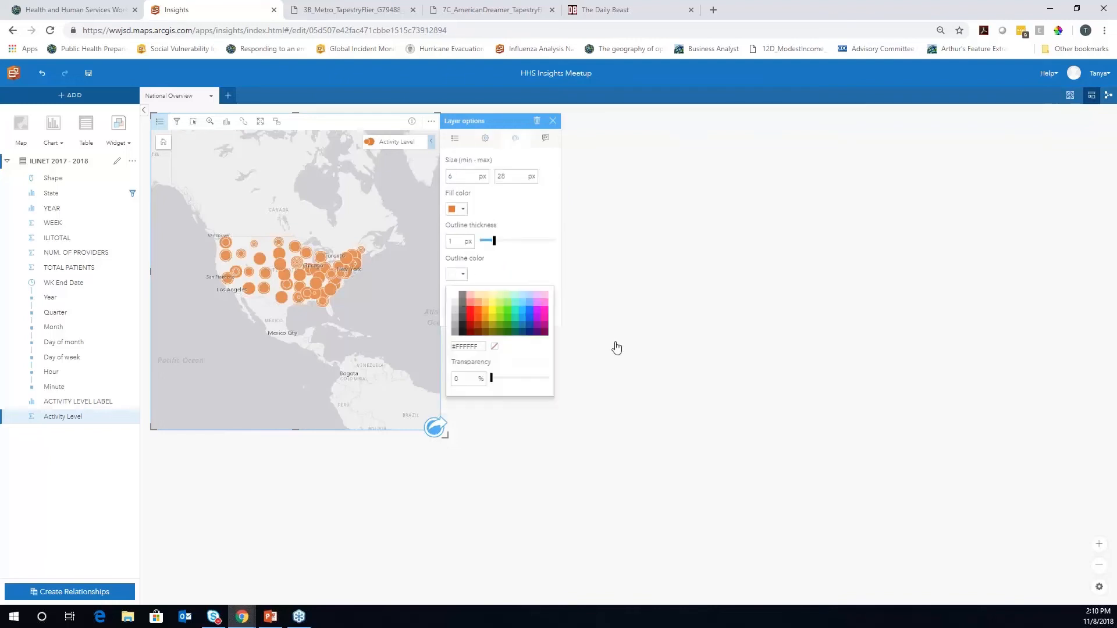
click(541, 490)
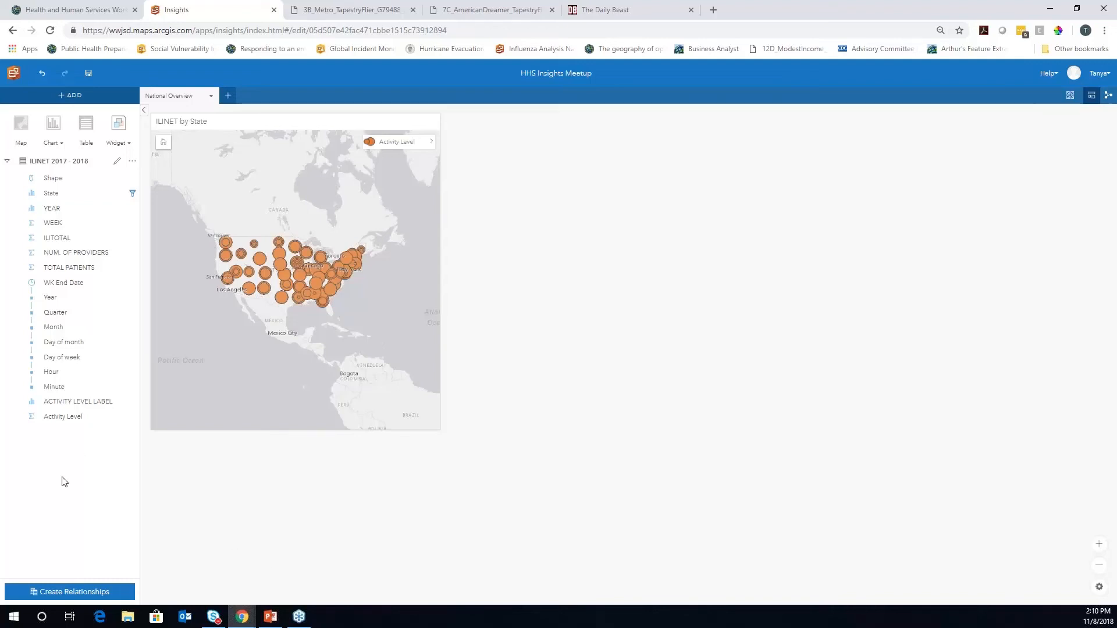
Create a time-series chart from WK End Date and enlarge its card
click(68, 287)
drag(68, 288, 621, 161)
drag(532, 212, 450, 211)
drag(583, 299, 574, 431)
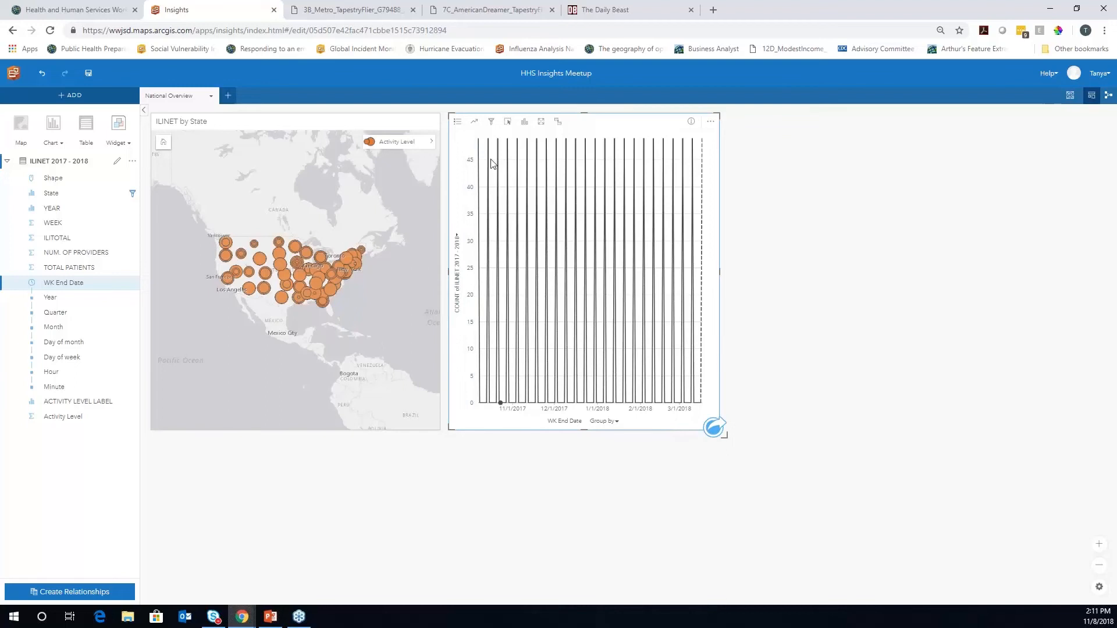
Plot Activity Level on the line chart's y-axis
click(457, 238)
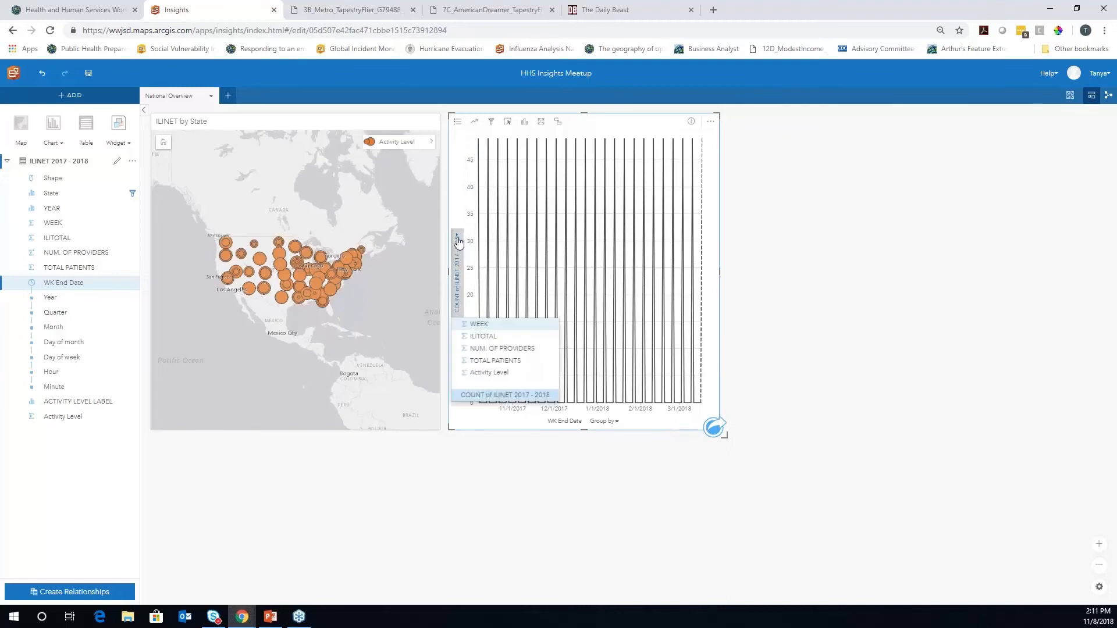
click(490, 357)
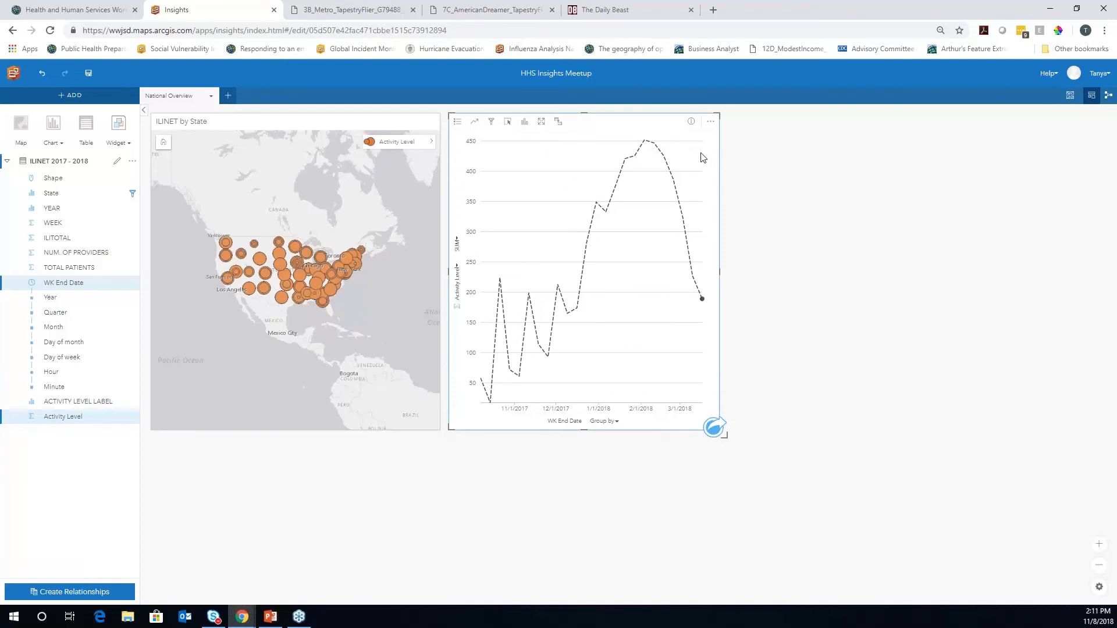
mouse_move(645, 144)
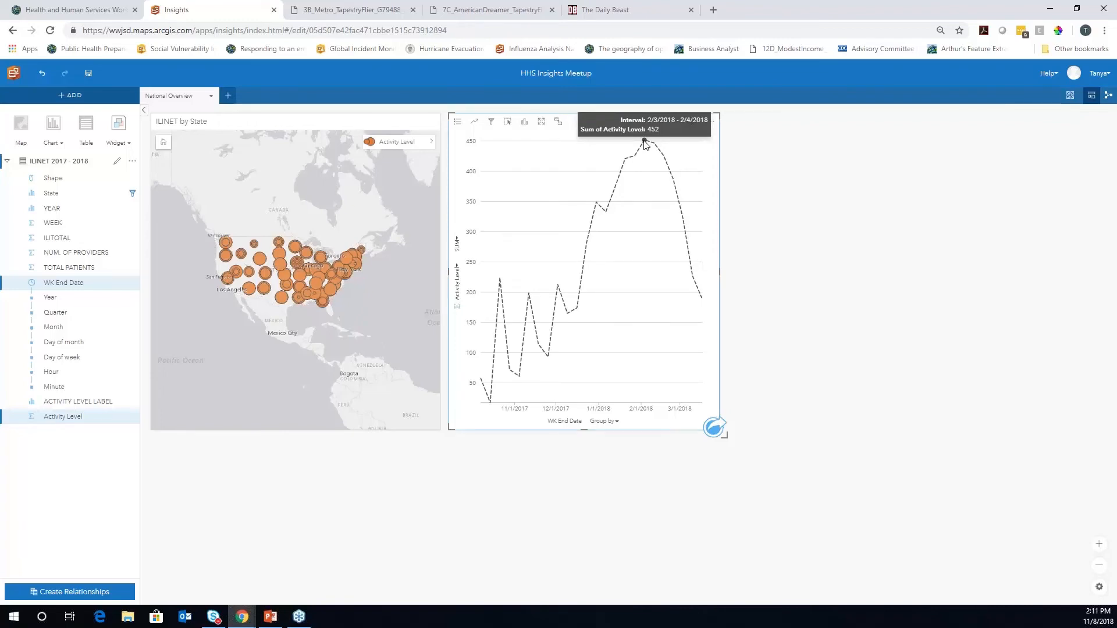
click(456, 243)
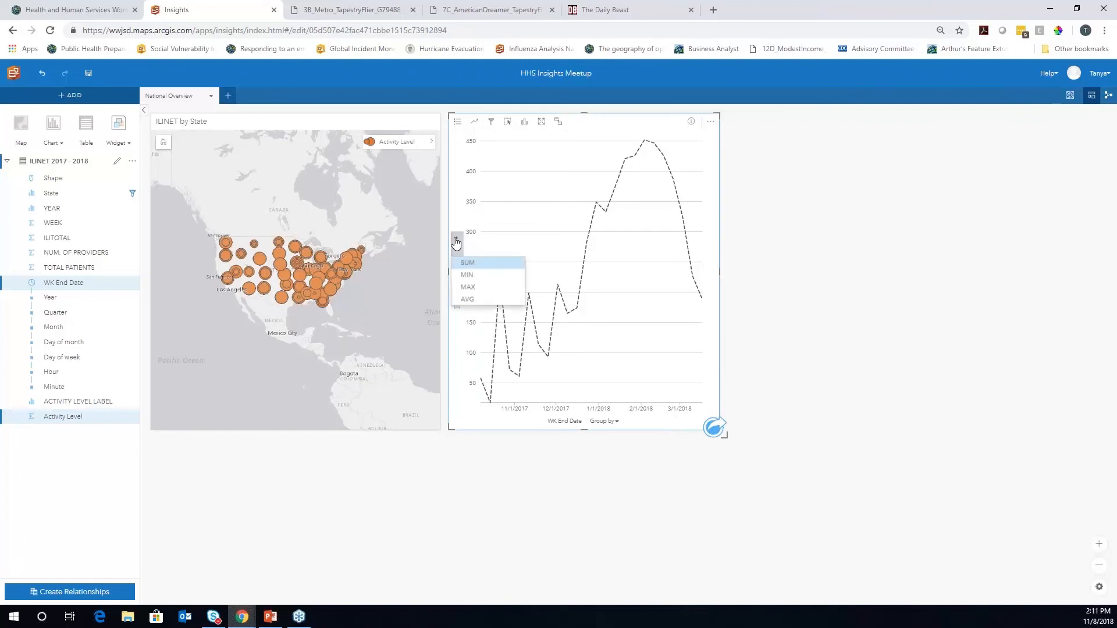
Change the chart's Activity Level aggregation from sum to AVG
click(465, 300)
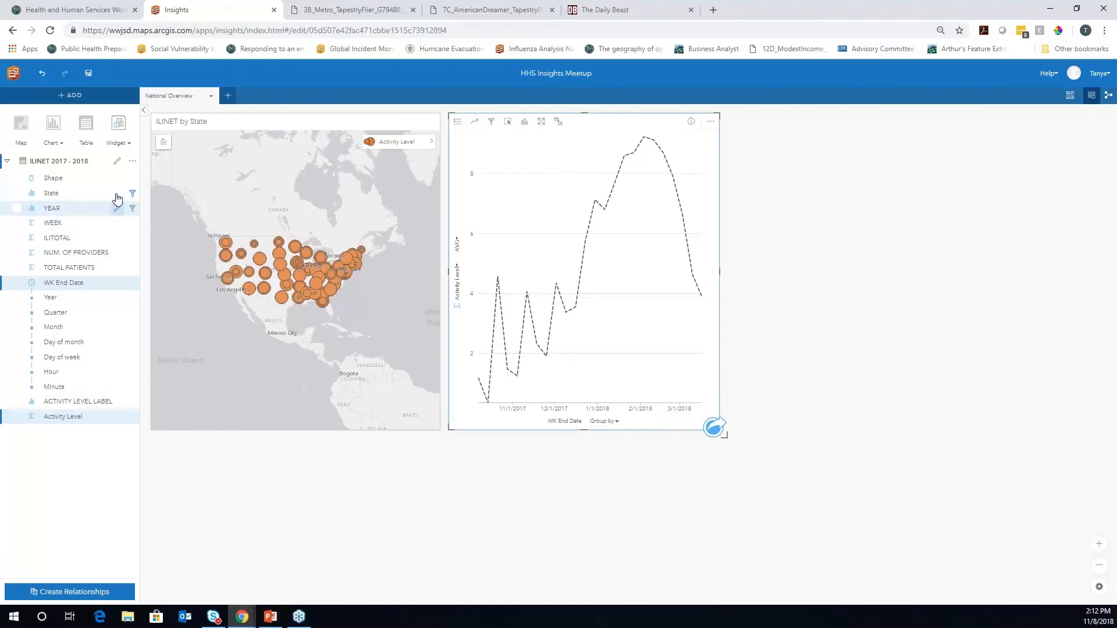
Add a new field named 'Week Label' in the dataset's data table
click(132, 162)
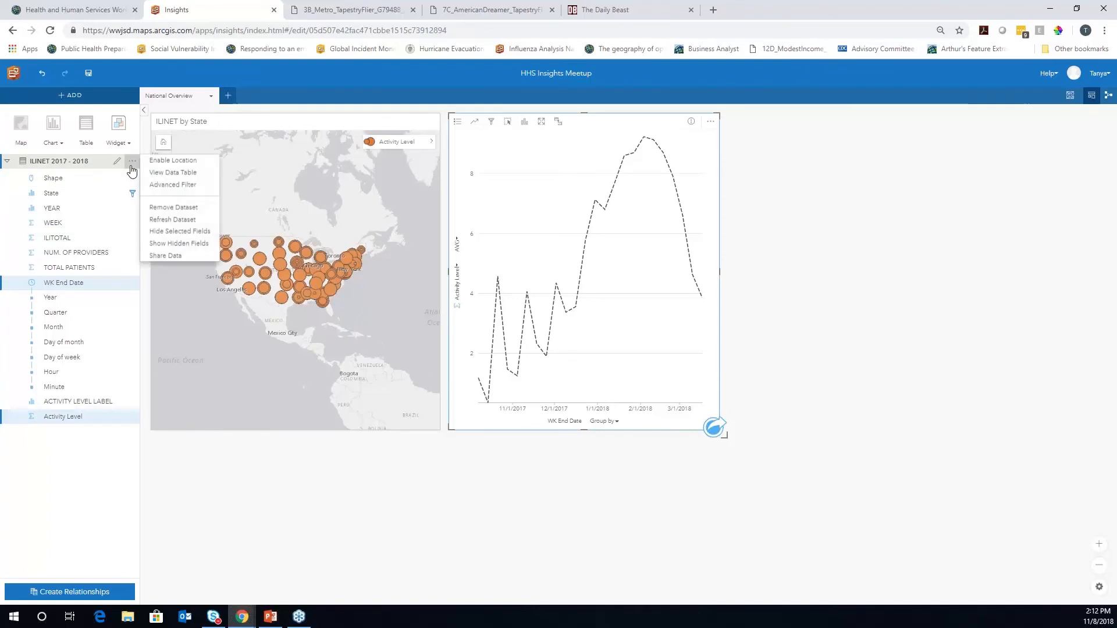
click(165, 174)
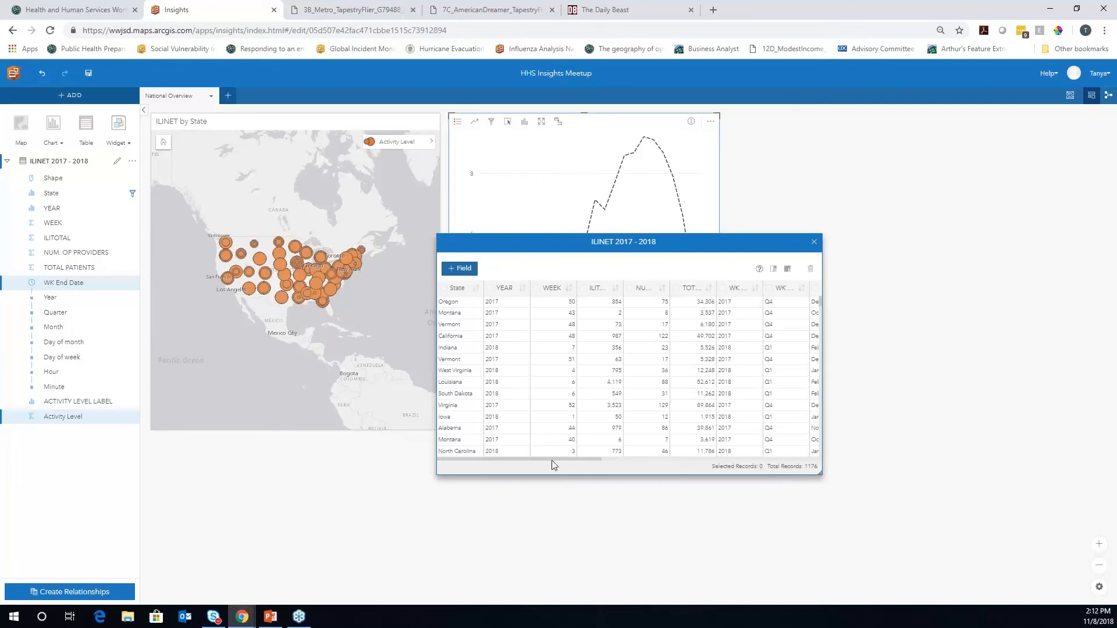
drag(553, 466, 773, 469)
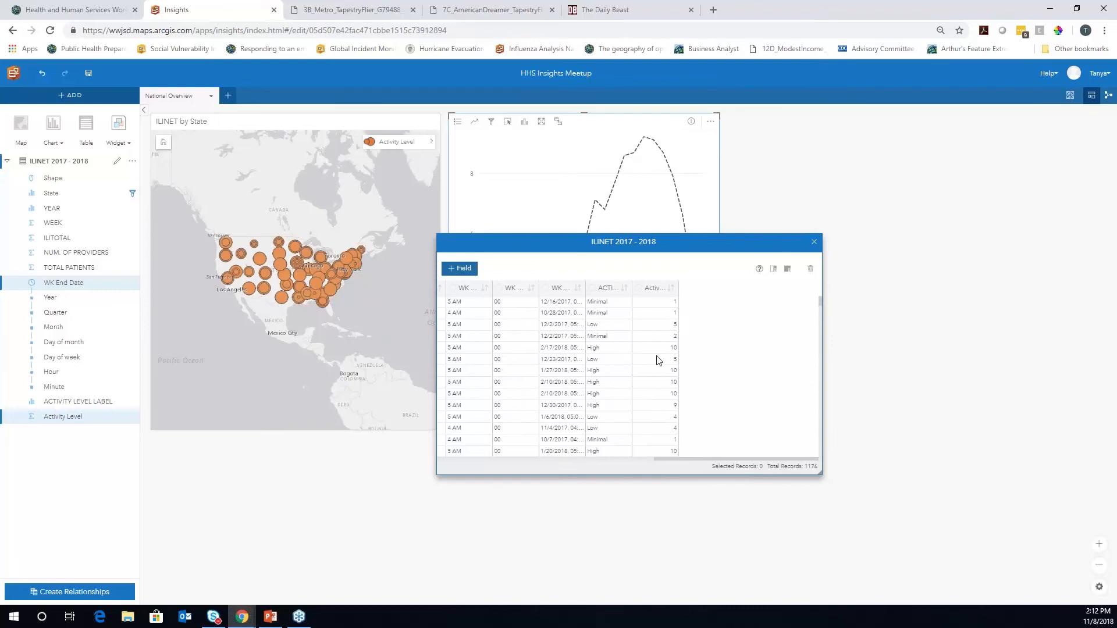
click(461, 270)
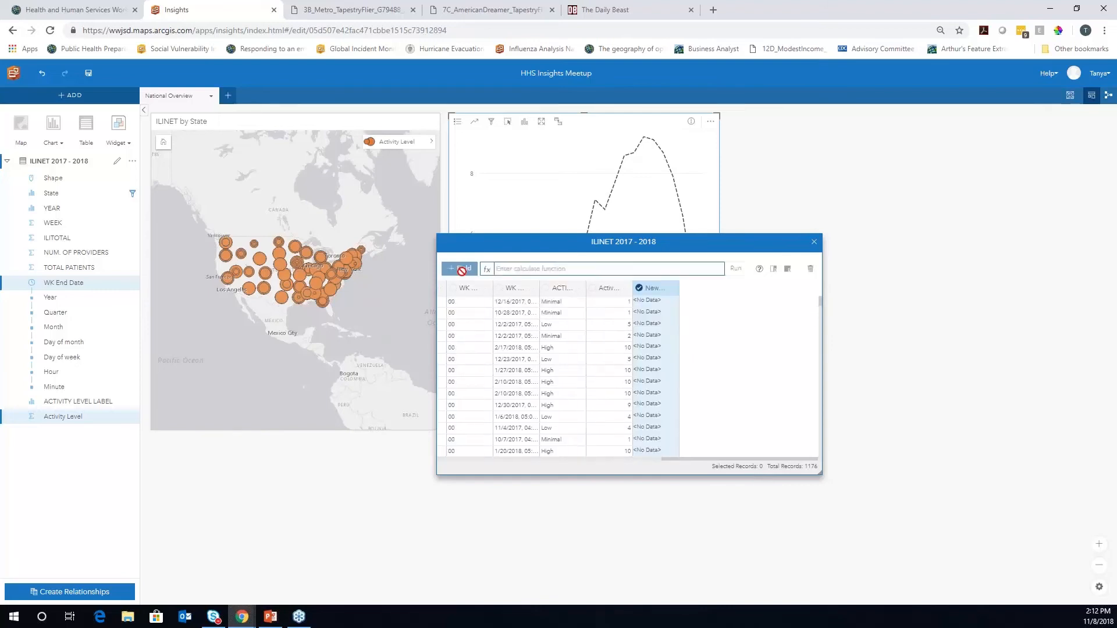
click(658, 289)
text(We)
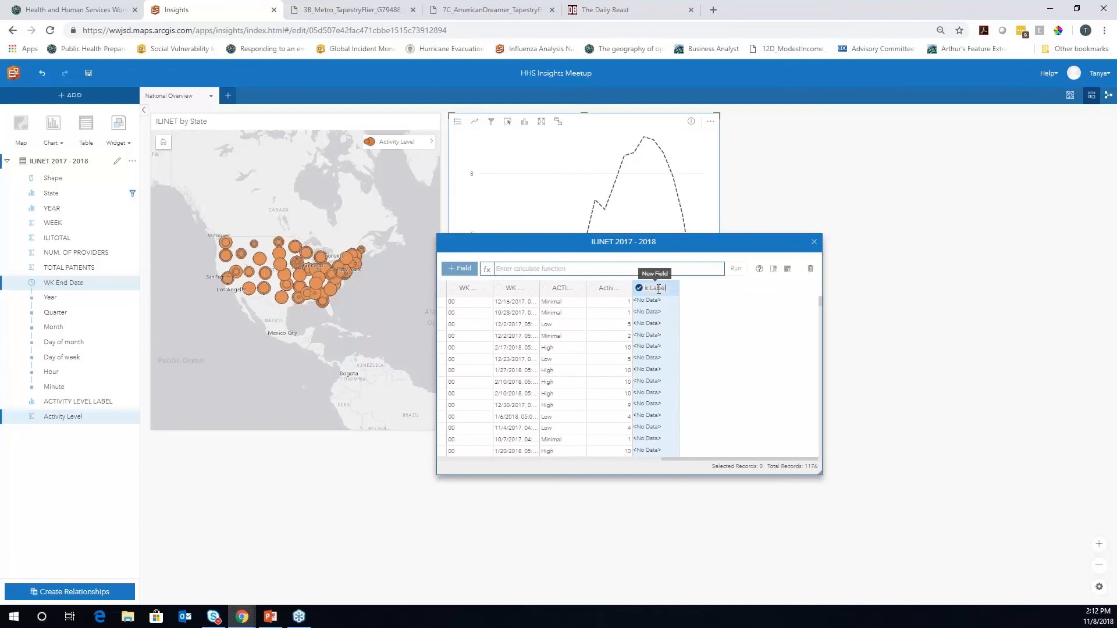
text(ek Label)
key(Return)
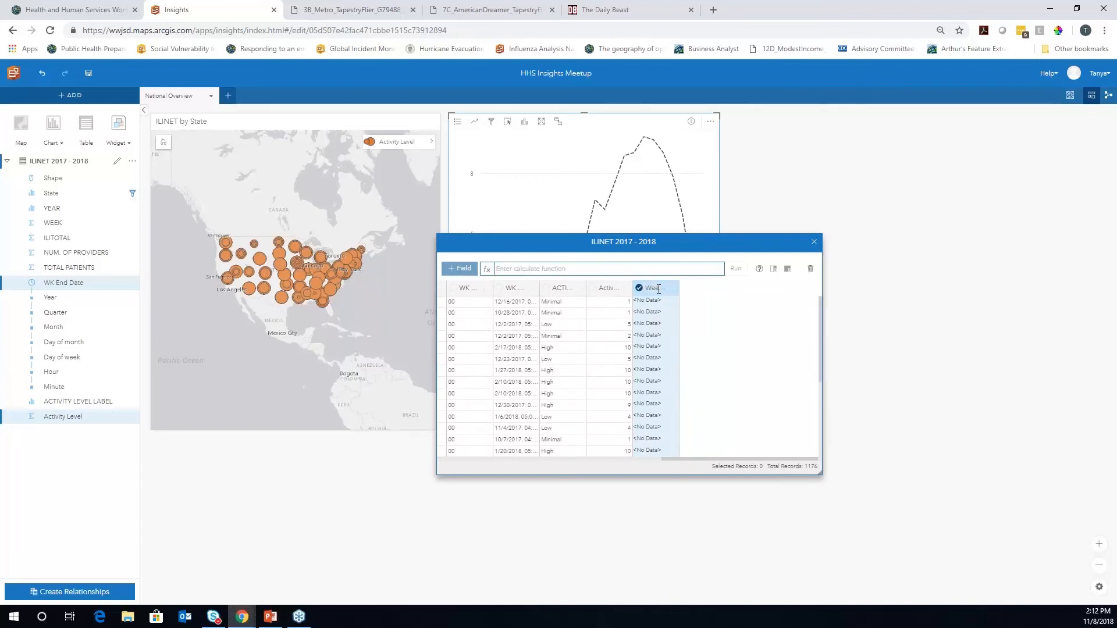
Calculate Week Label as YEAR+"-"+WEEK and close the data table
click(559, 269)
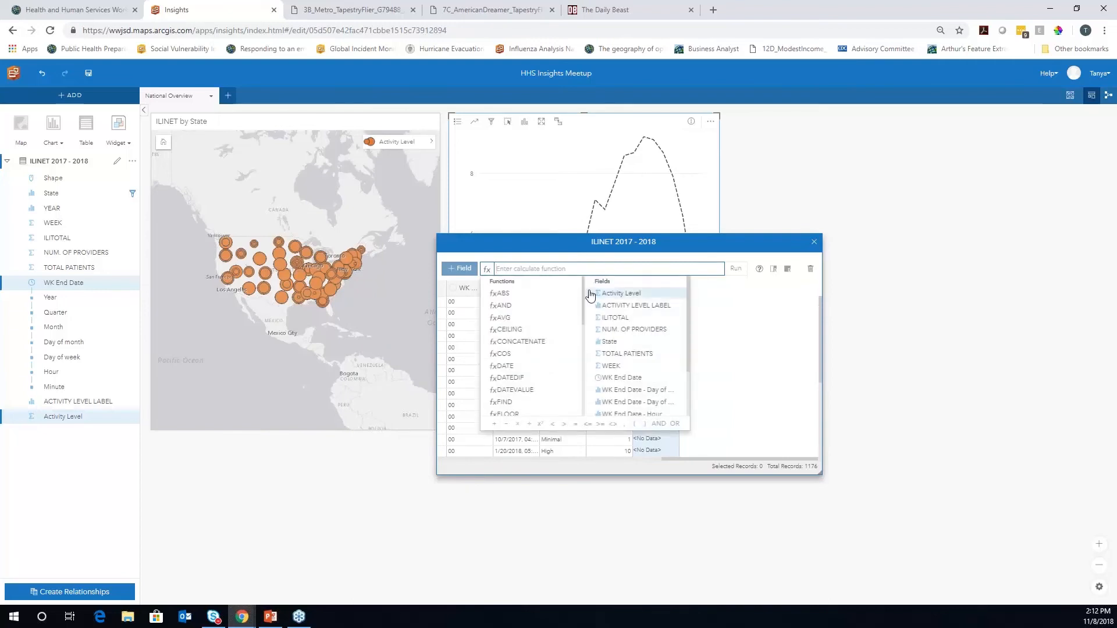
scroll(584, 319, down, 2)
scroll(584, 318, up, 3)
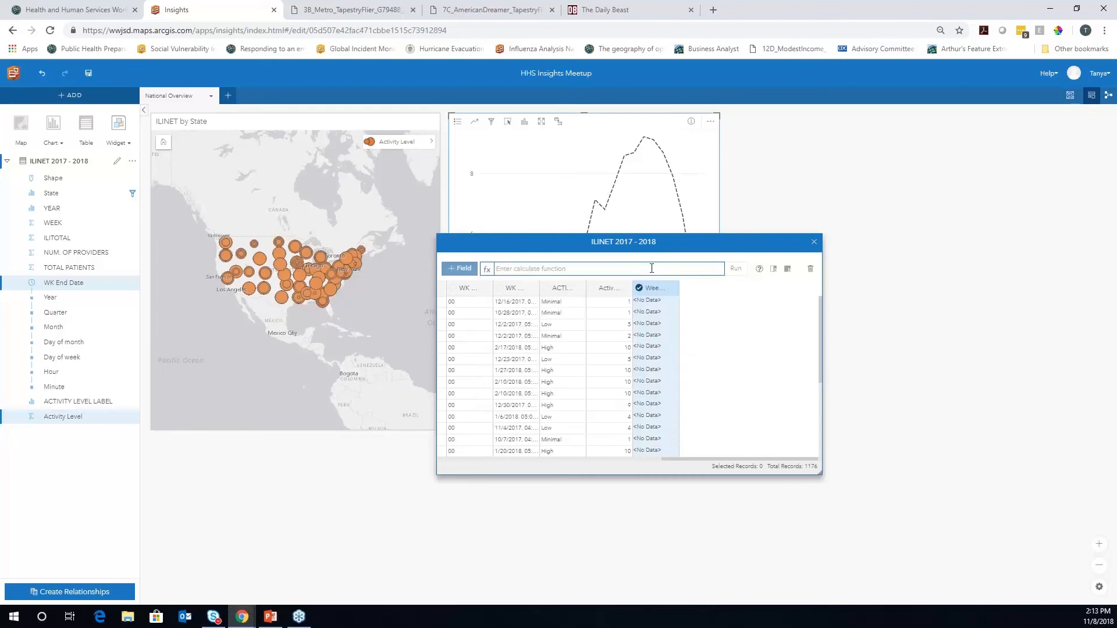
scroll(687, 397, down, 3)
click(632, 415)
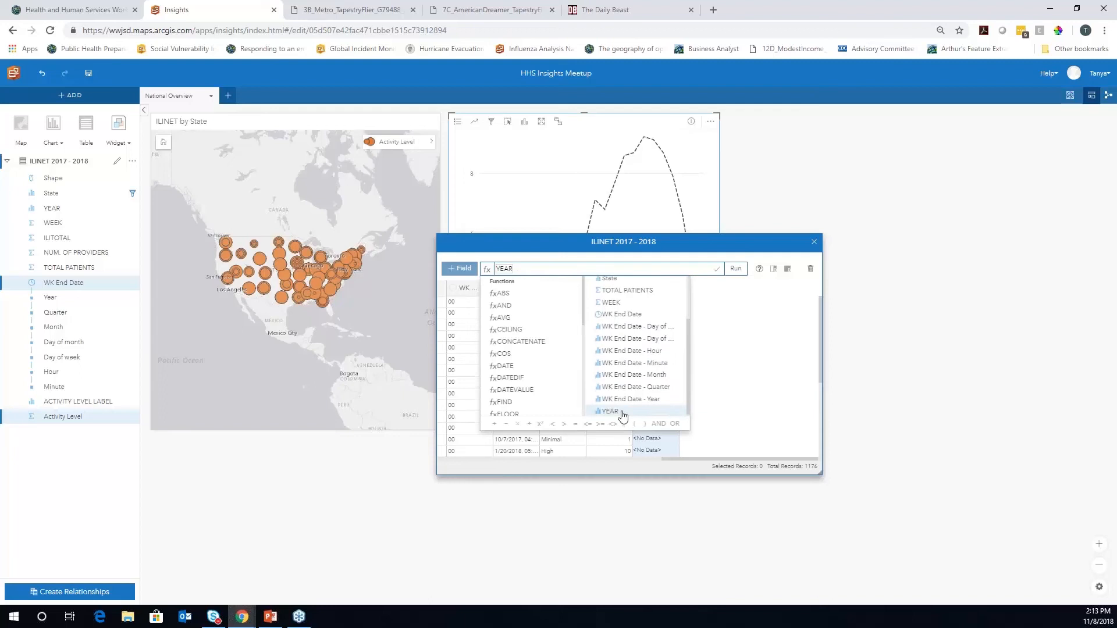
click(494, 423)
text("")
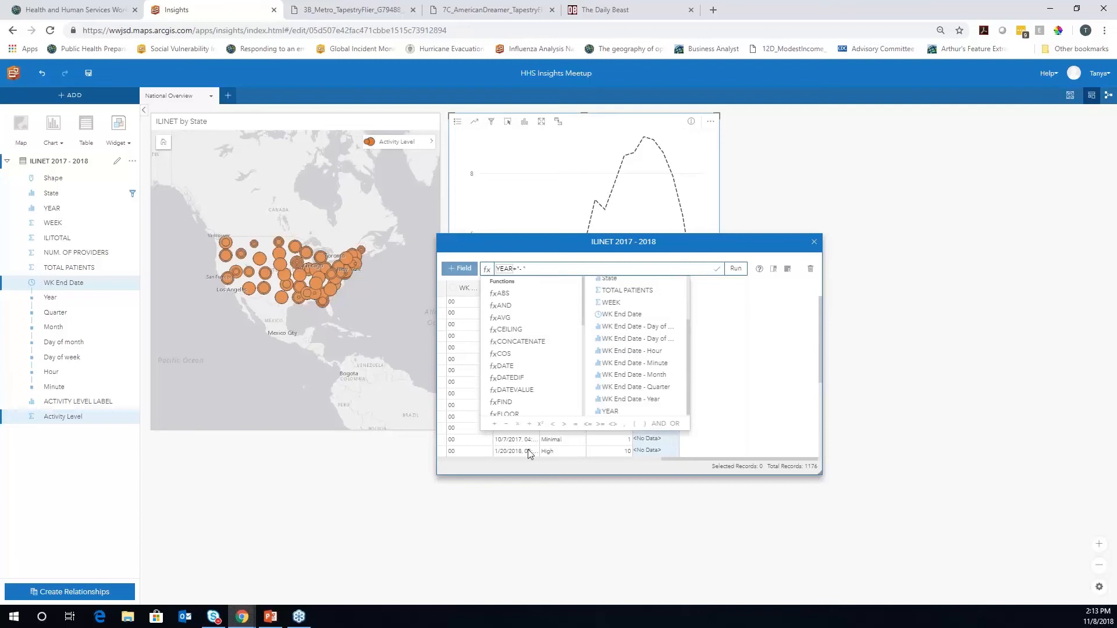
click(494, 425)
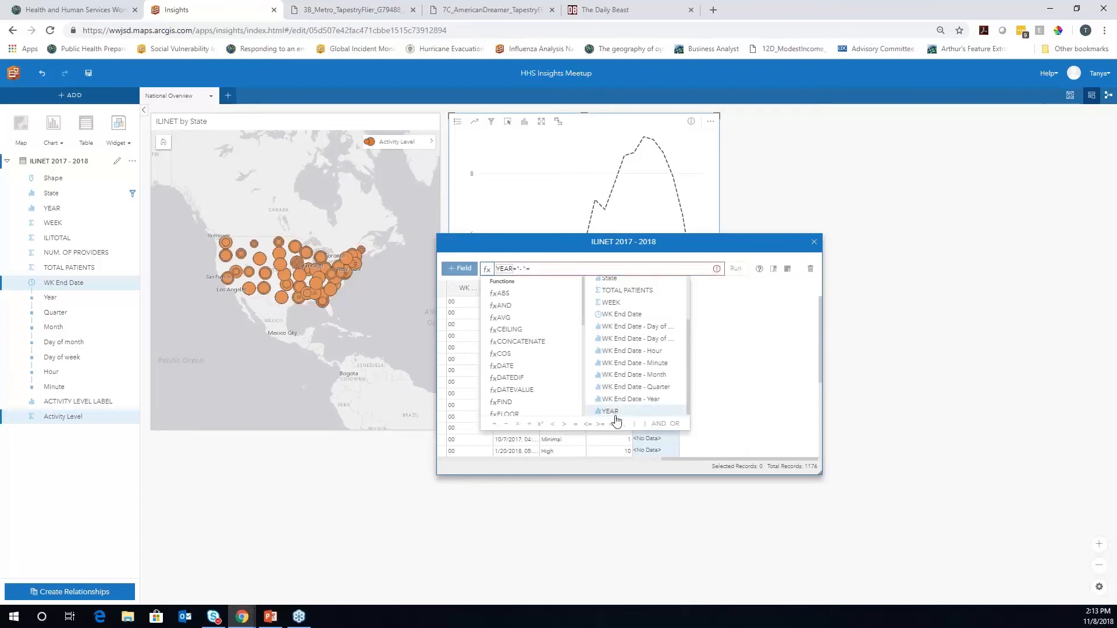
click(630, 304)
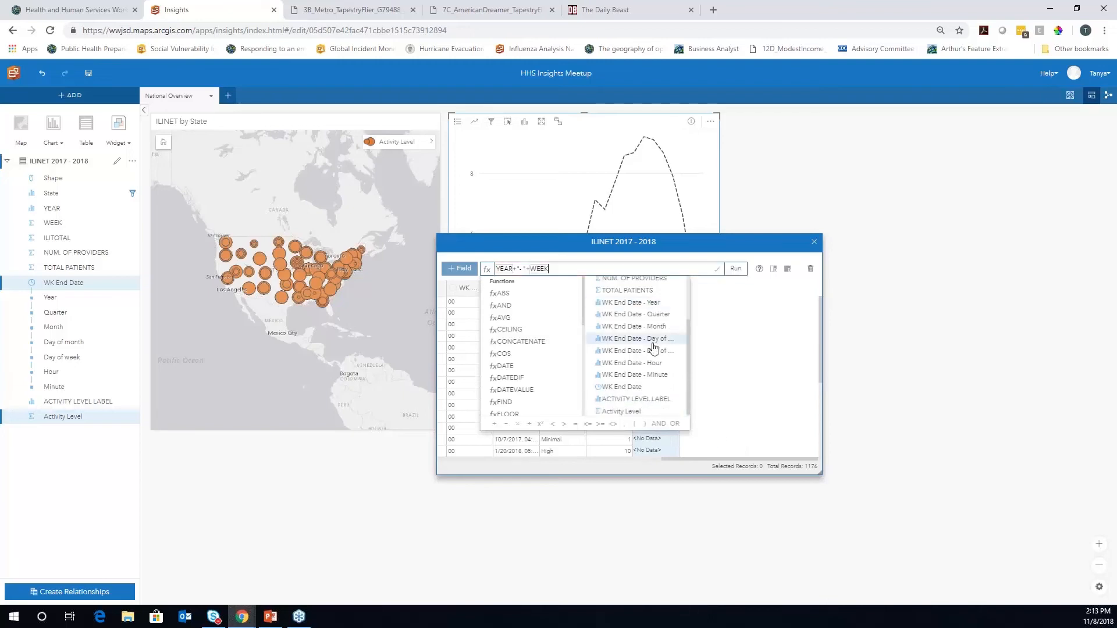
click(736, 270)
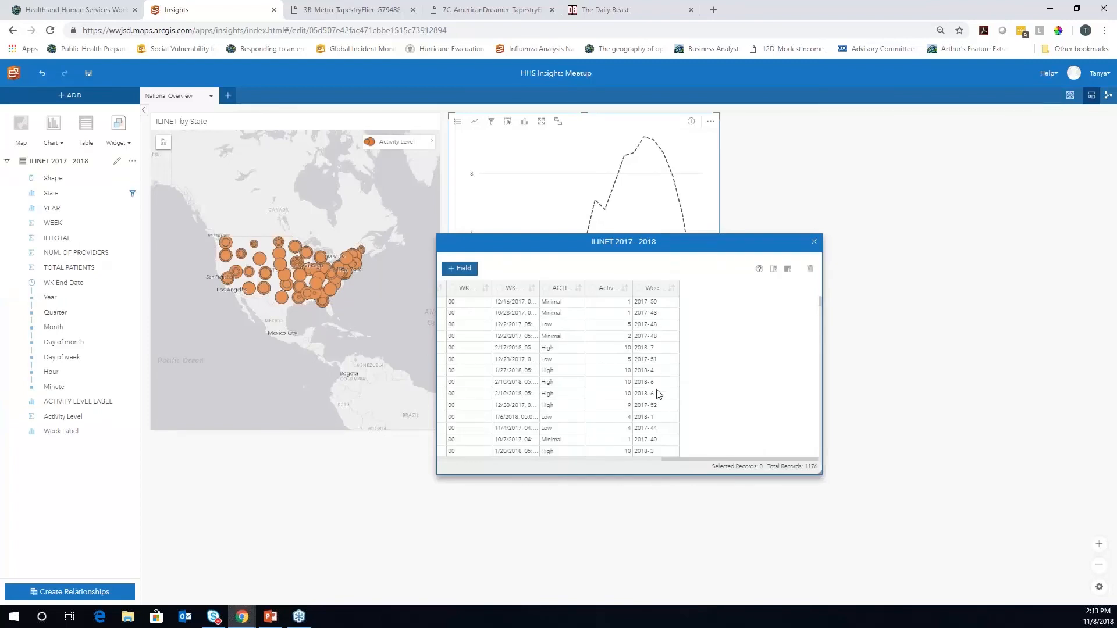
click(814, 241)
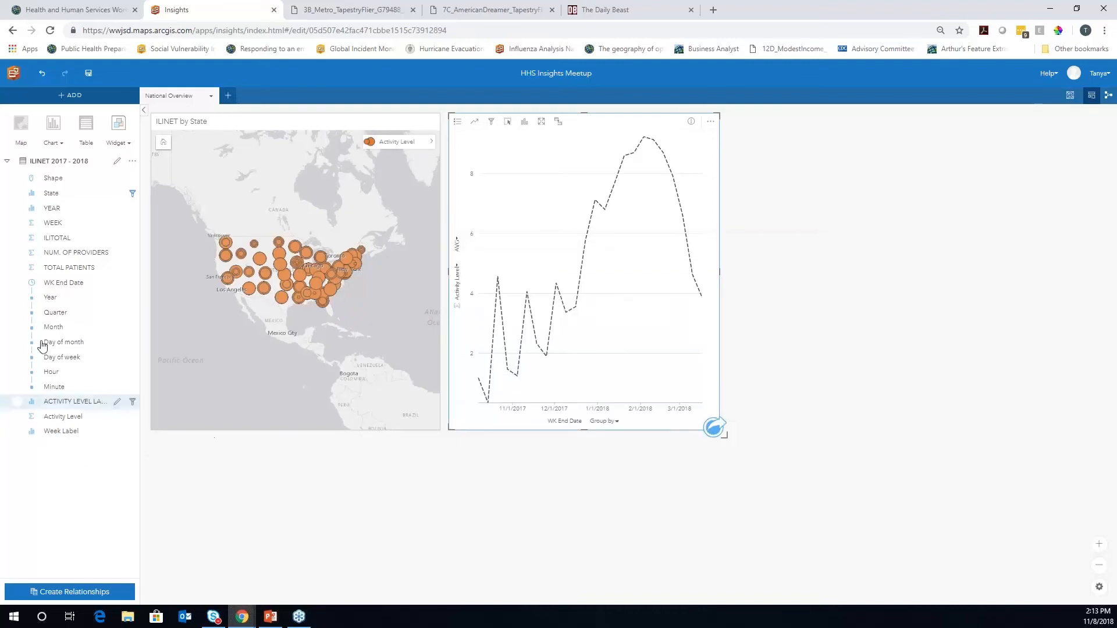
Build a heat chart of summed Activity Level by State and Week Label, with states across the top
click(16, 193)
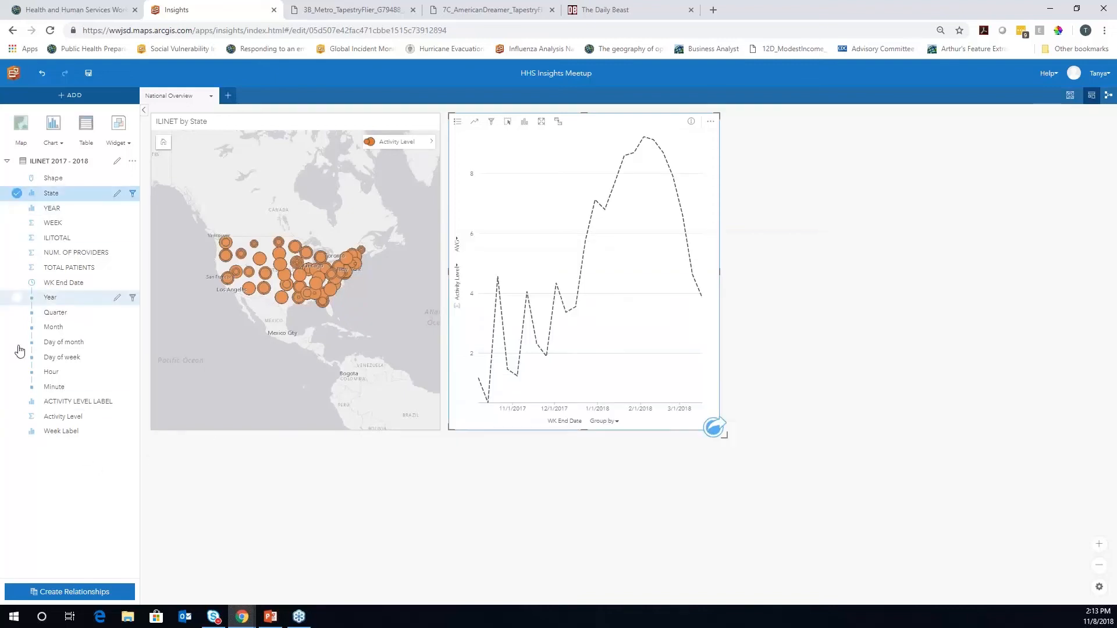
click(55, 434)
drag(65, 438, 719, 519)
drag(56, 423, 314, 523)
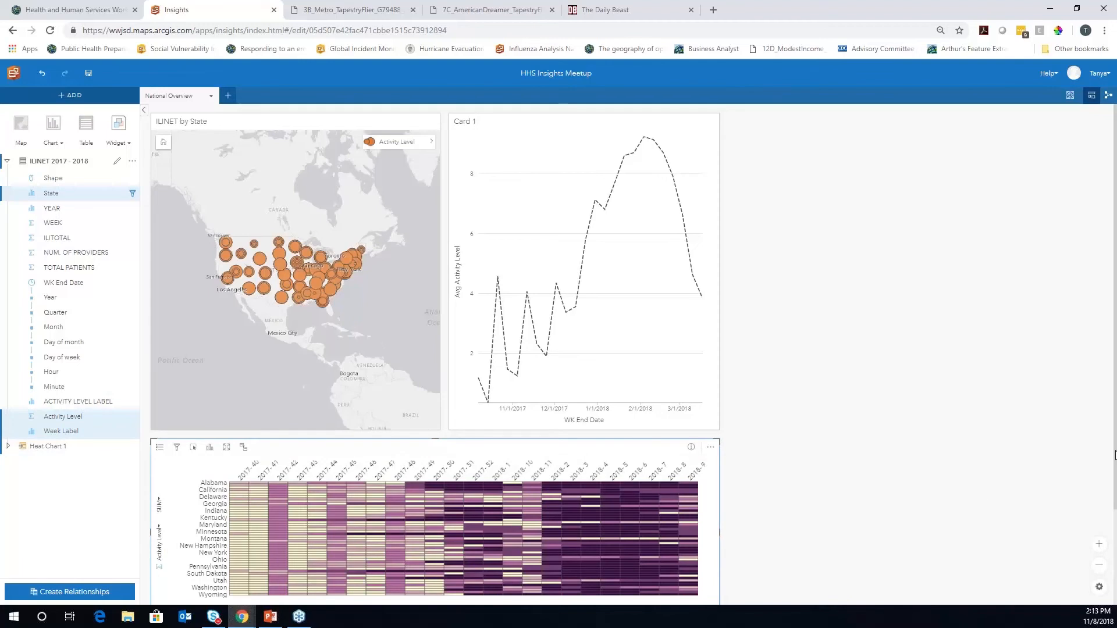
scroll(1115, 456, down, 1)
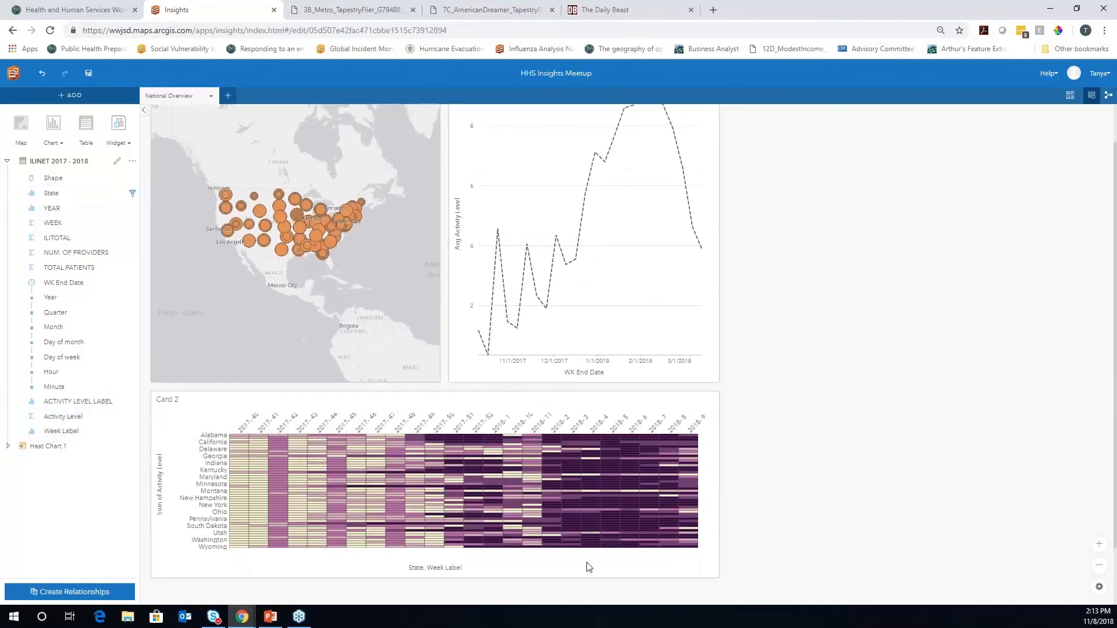
click(480, 570)
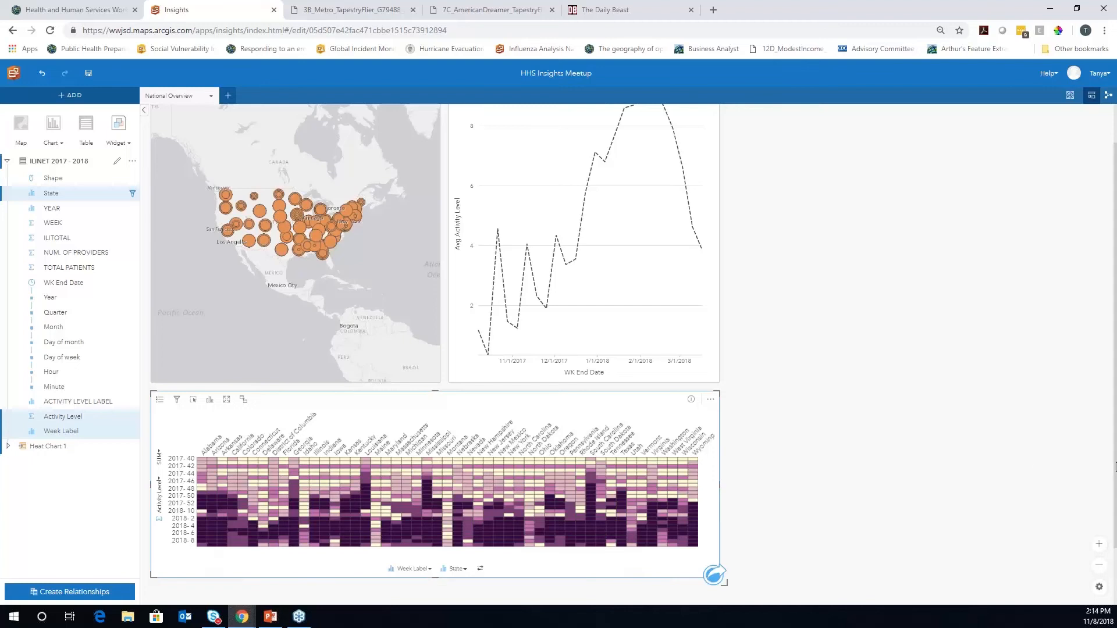
Scroll back to the top of the page and select the line chart card
drag(1114, 462, 1113, 407)
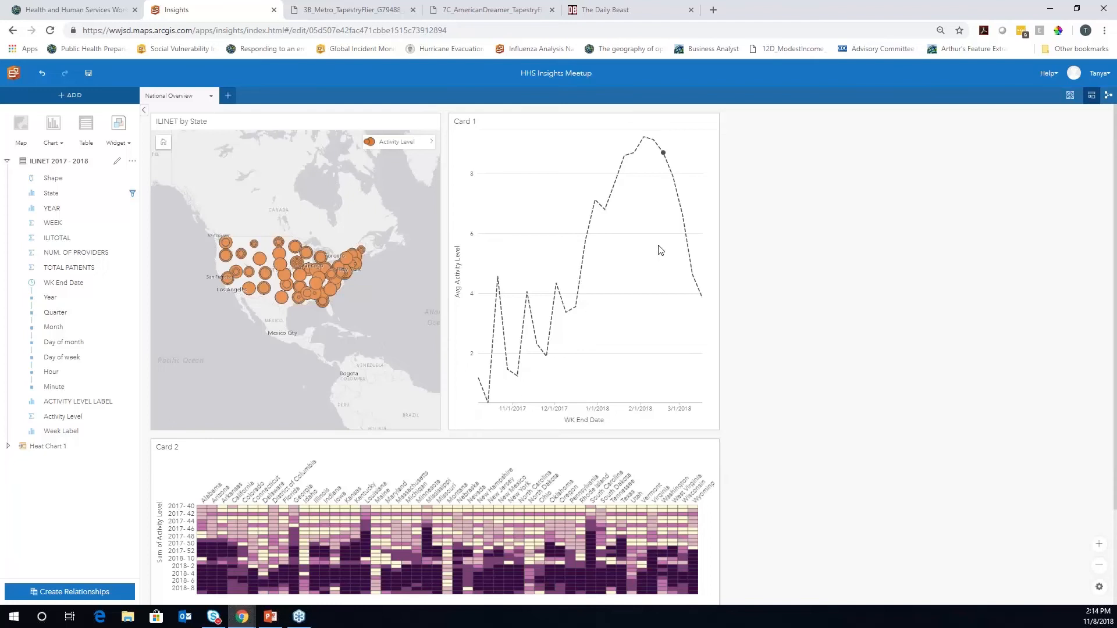
click(644, 142)
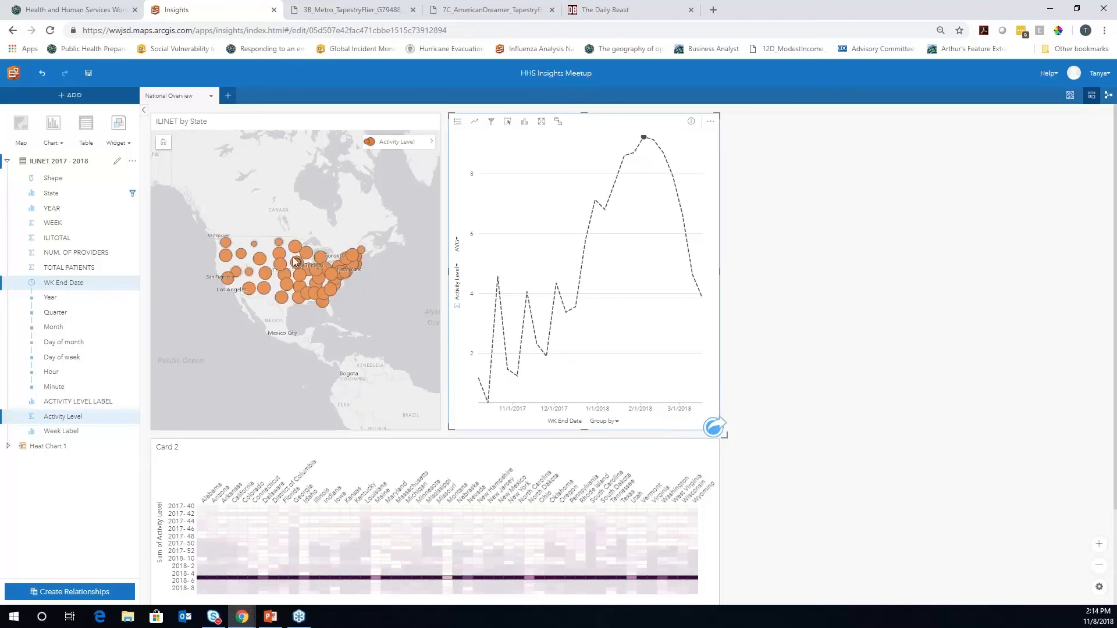
click(488, 406)
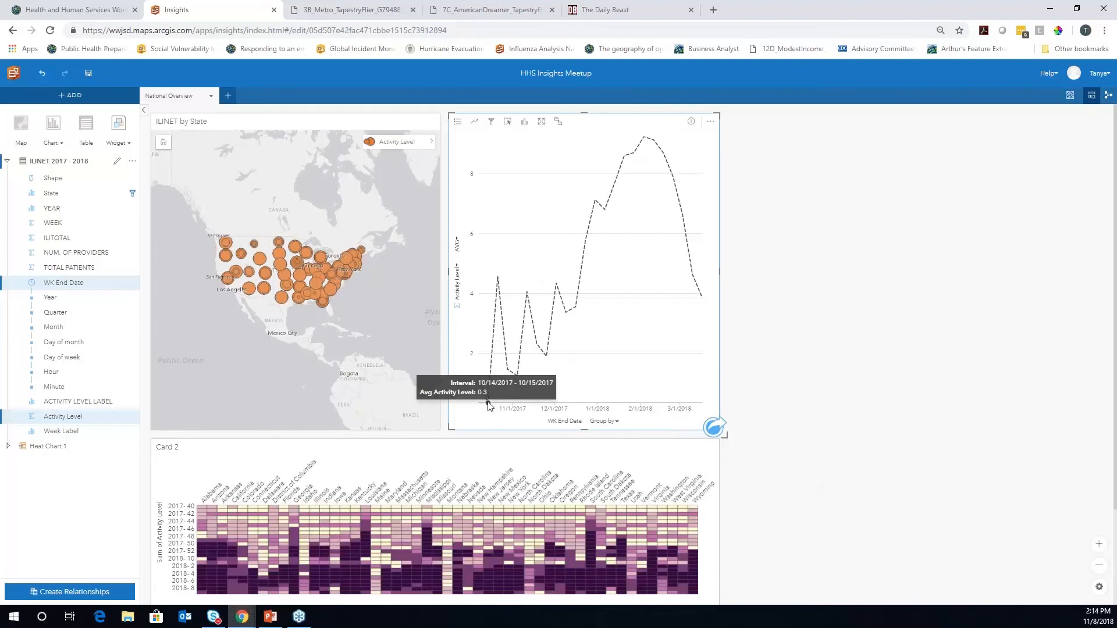
click(489, 404)
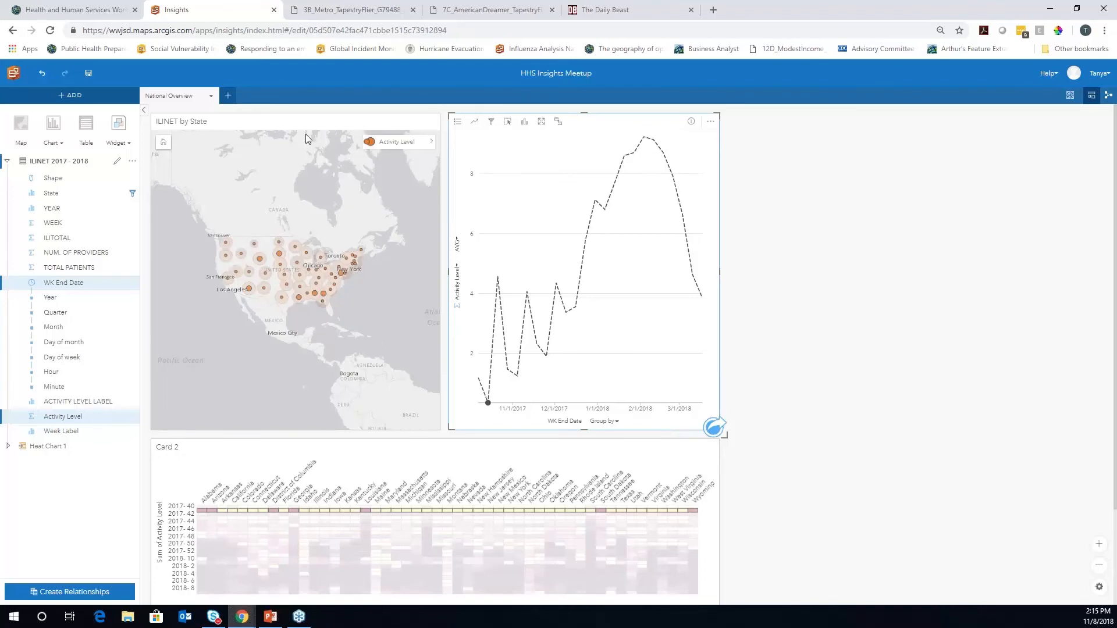
click(319, 122)
click(199, 123)
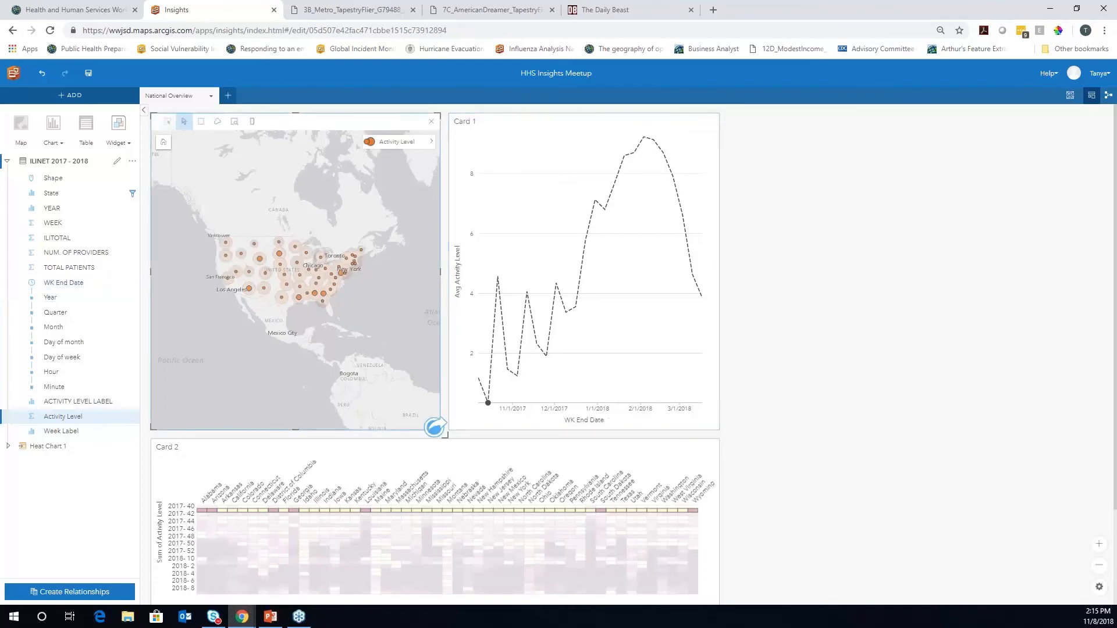
click(193, 124)
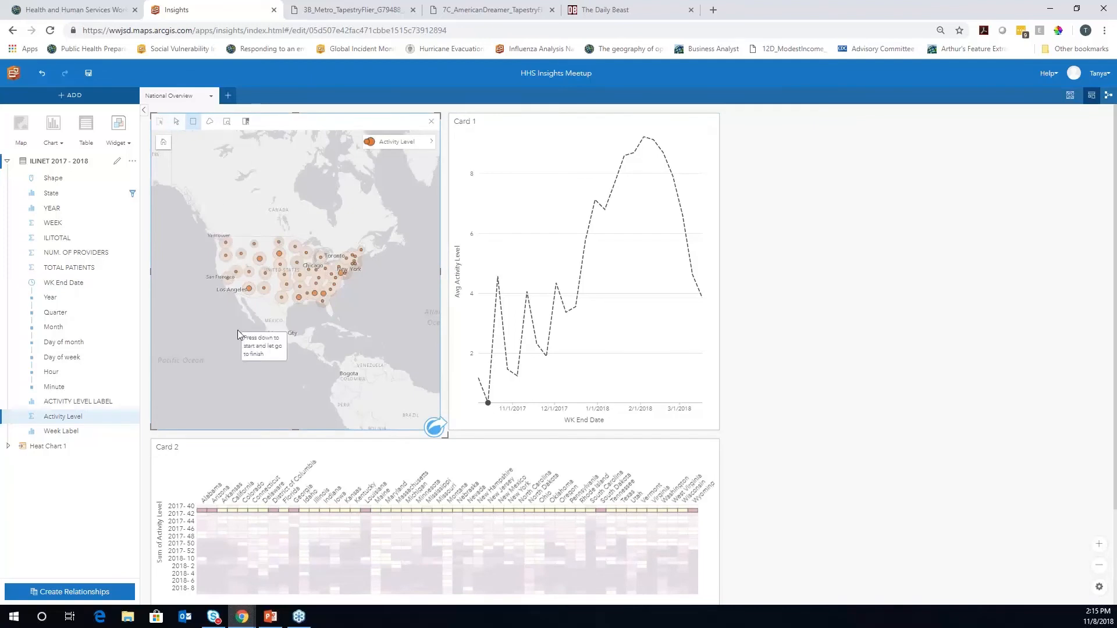
drag(239, 280, 258, 301)
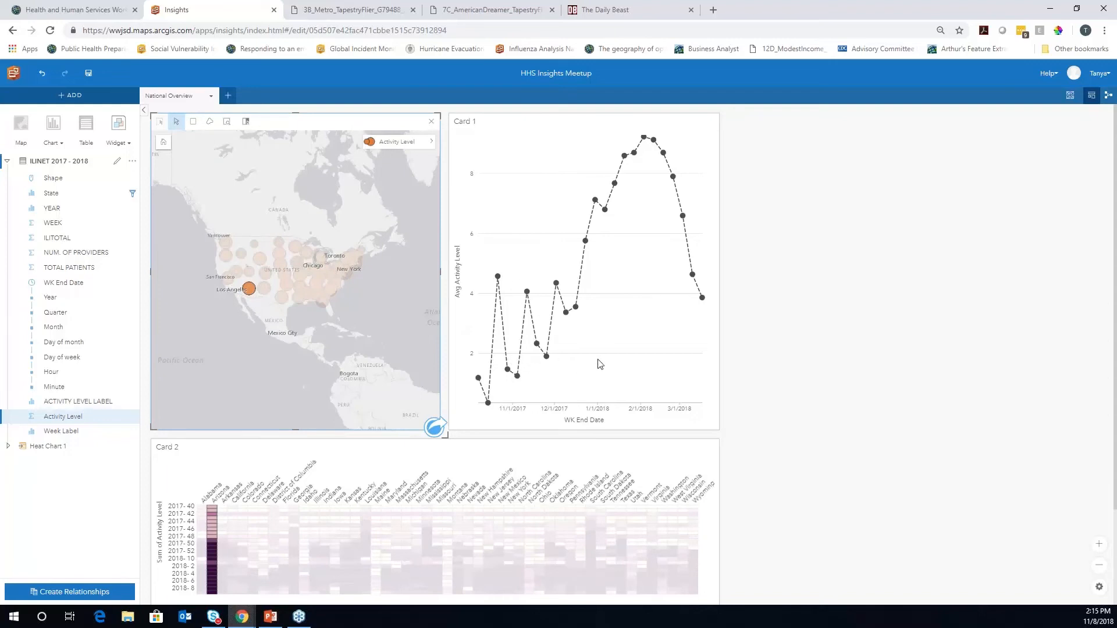
click(538, 123)
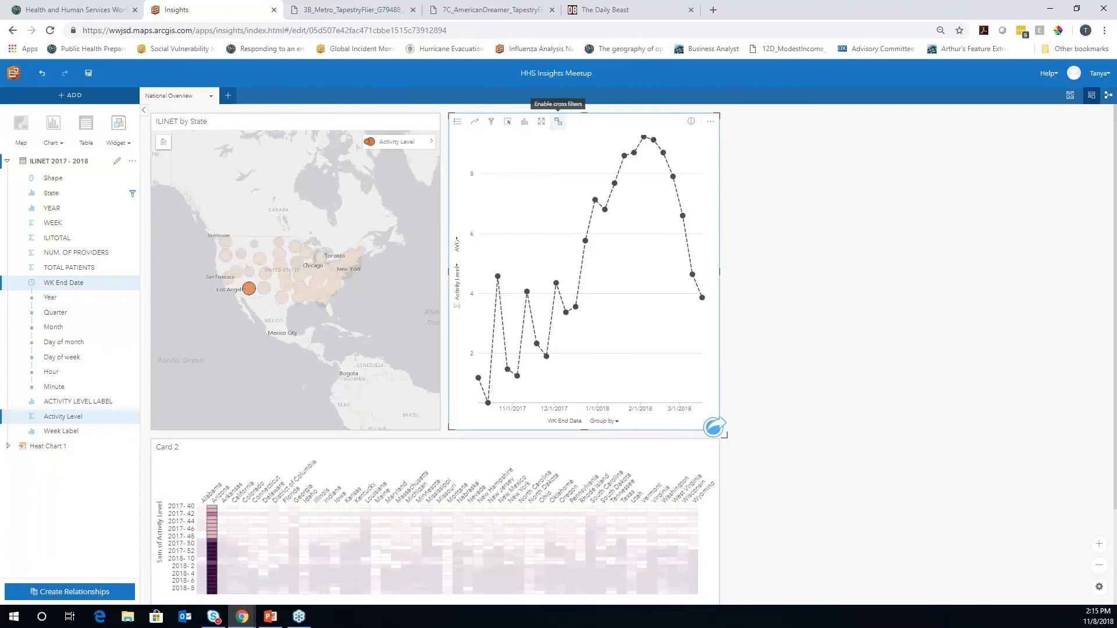
Enable cross filters on both the line chart card and the map card
click(559, 123)
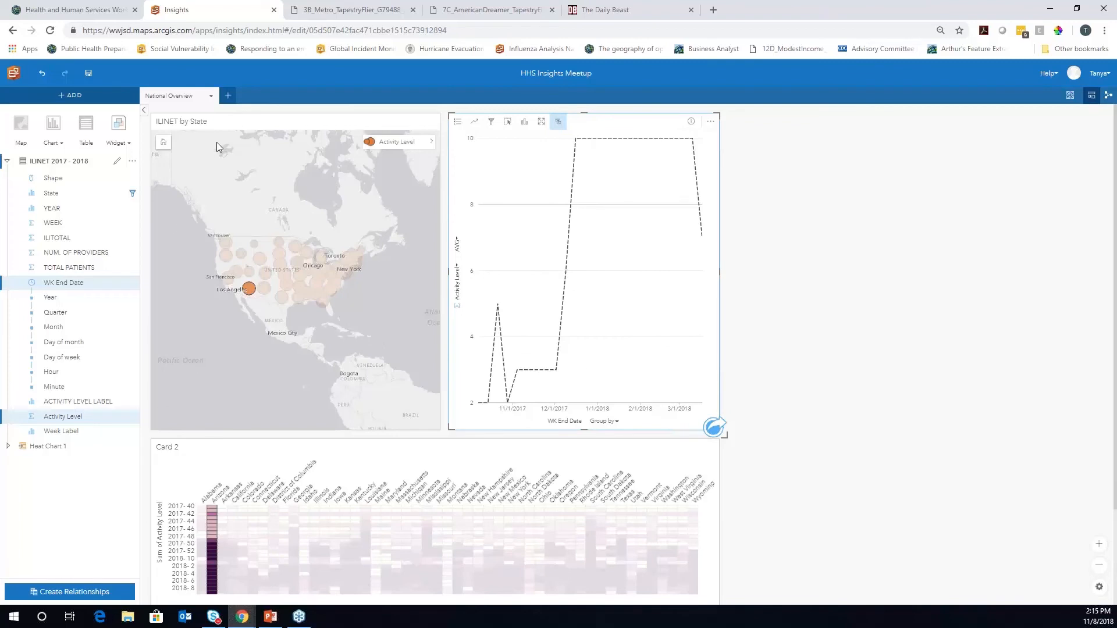
click(329, 122)
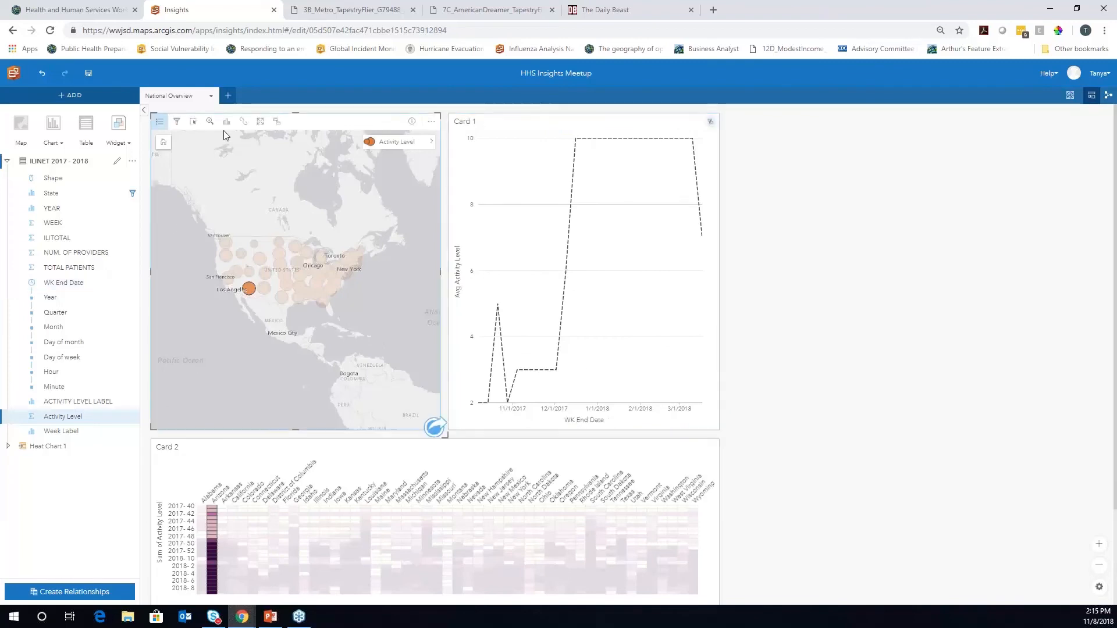
click(279, 122)
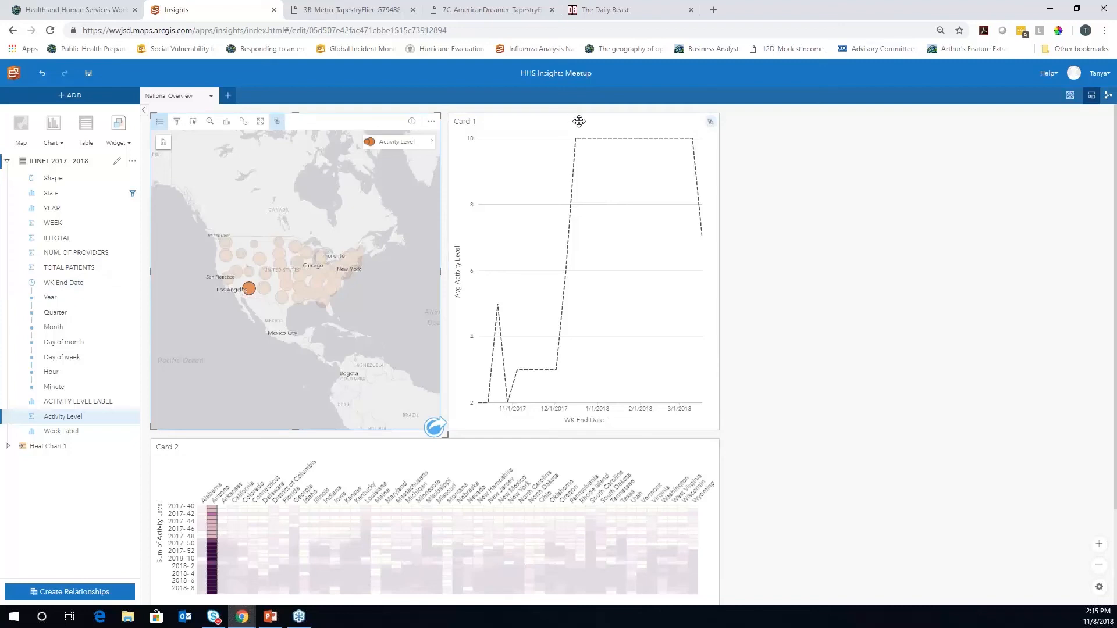
click(605, 121)
Test cross filtering by selecting the 11/1/2017 and 12/2/2017 weeks, then clear the selection
click(614, 205)
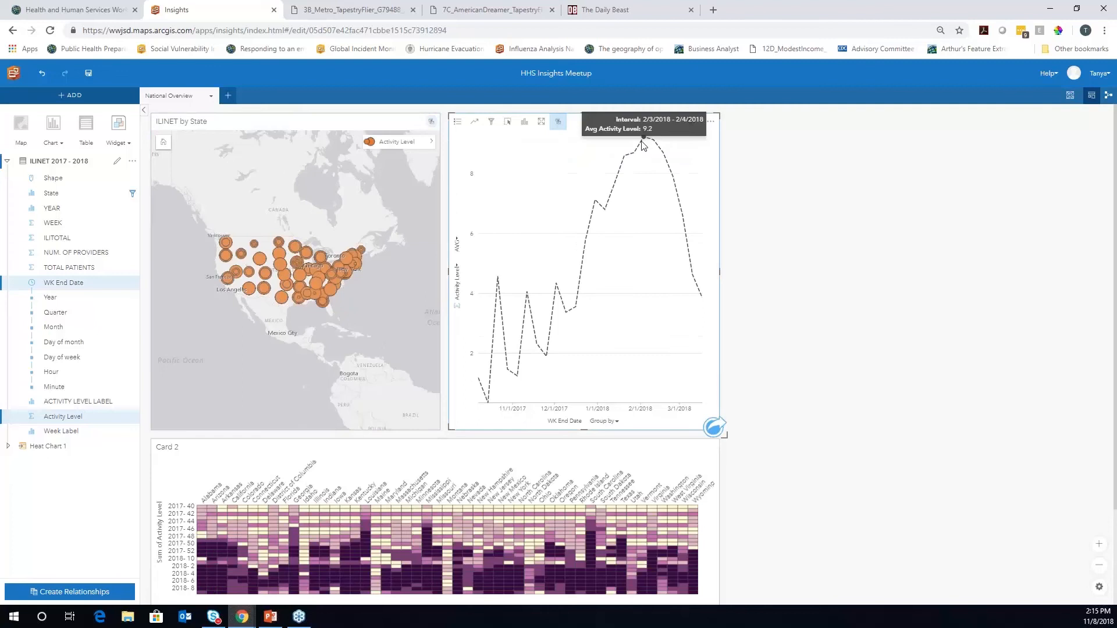
click(488, 403)
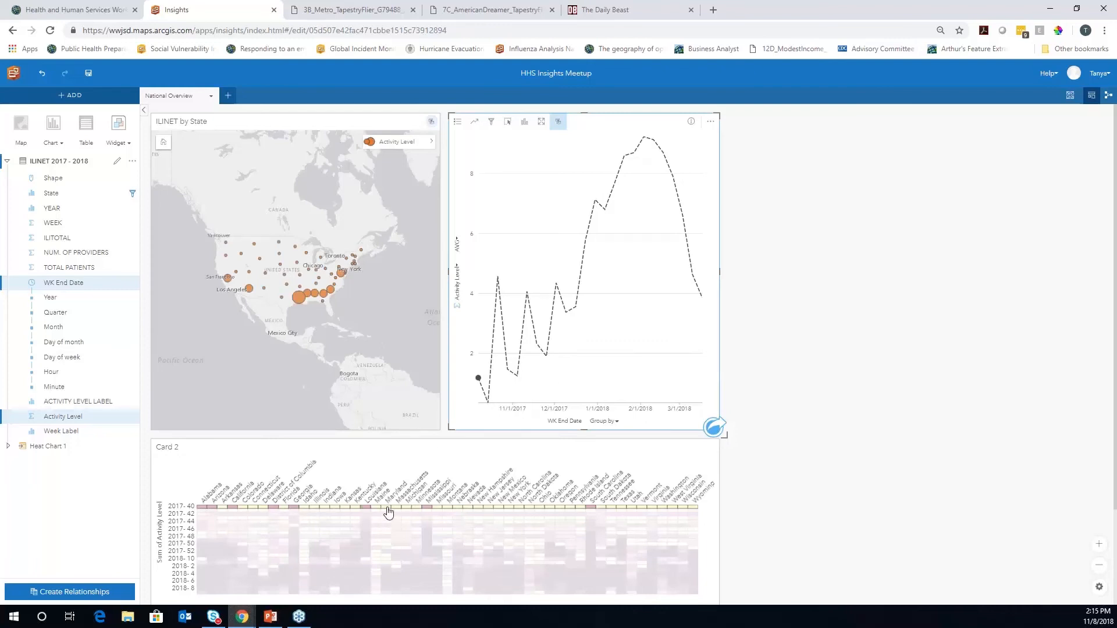
mouse_move(558, 286)
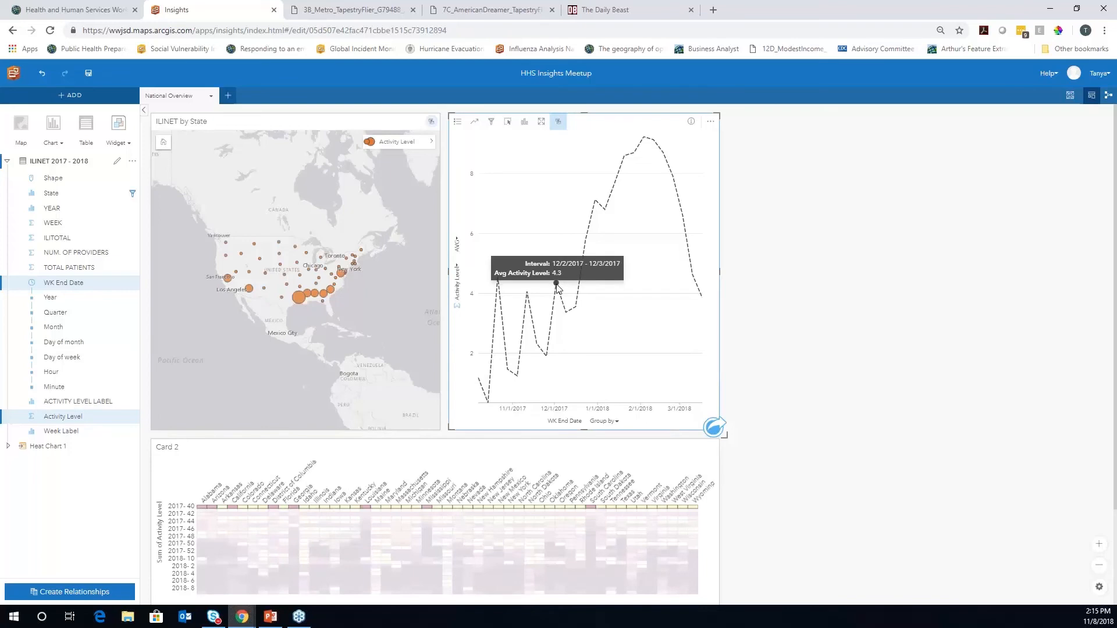
click(557, 285)
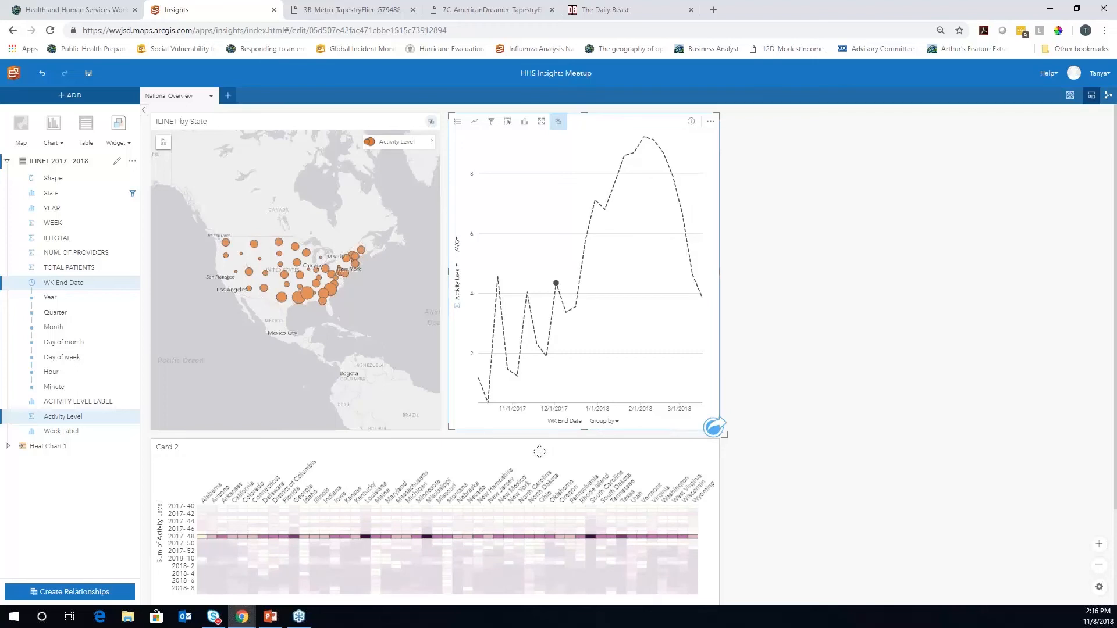
click(752, 307)
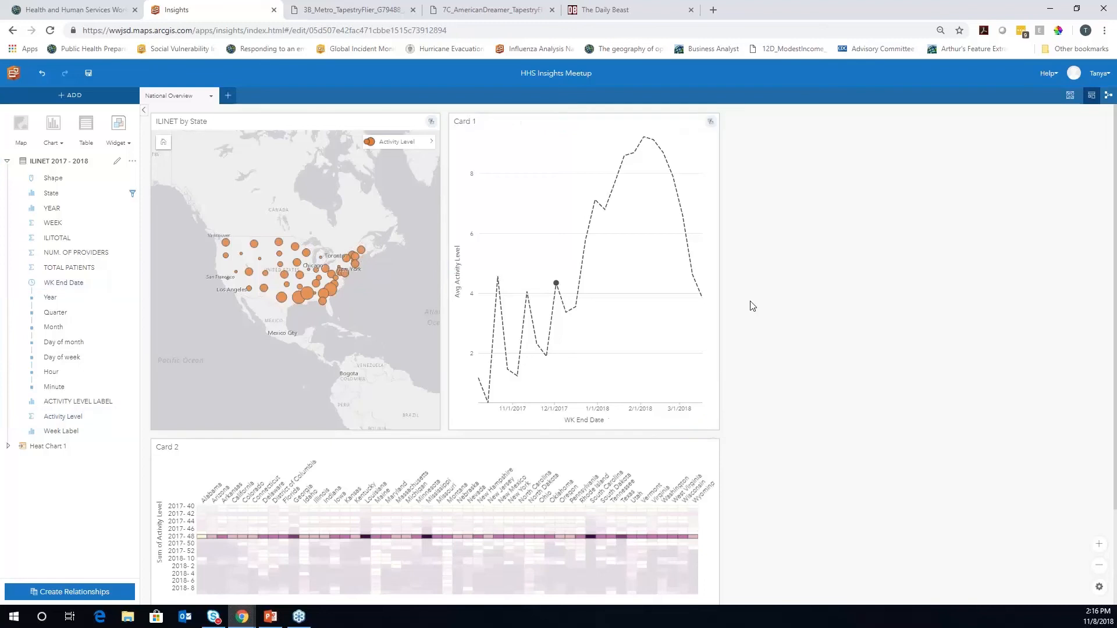
click(623, 287)
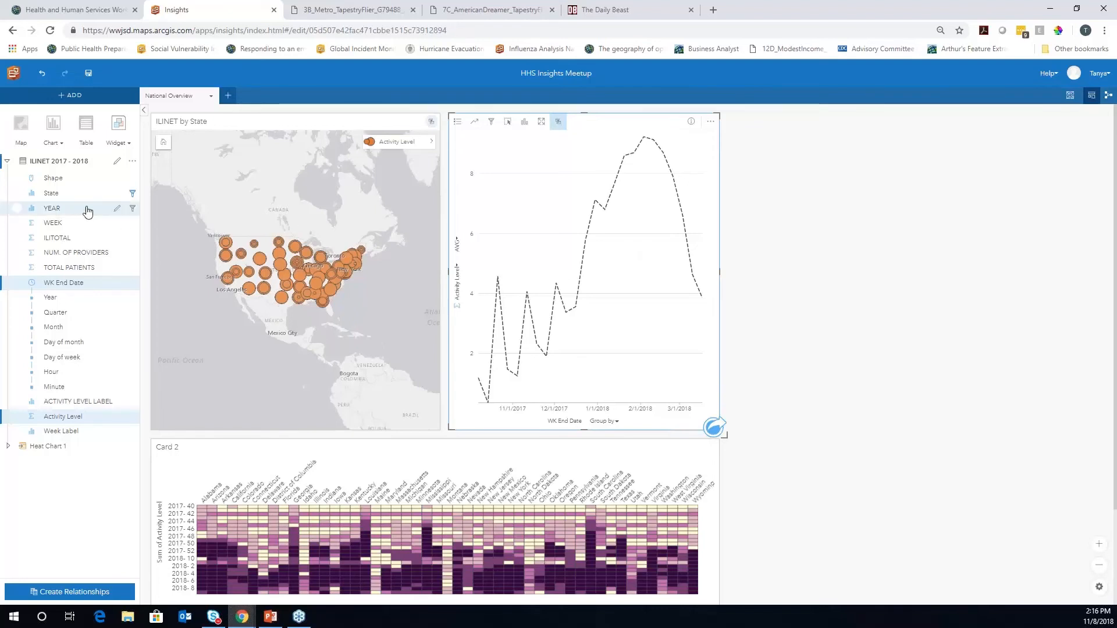
Add a Predefined Filter widget and place its card beside the charts
click(130, 144)
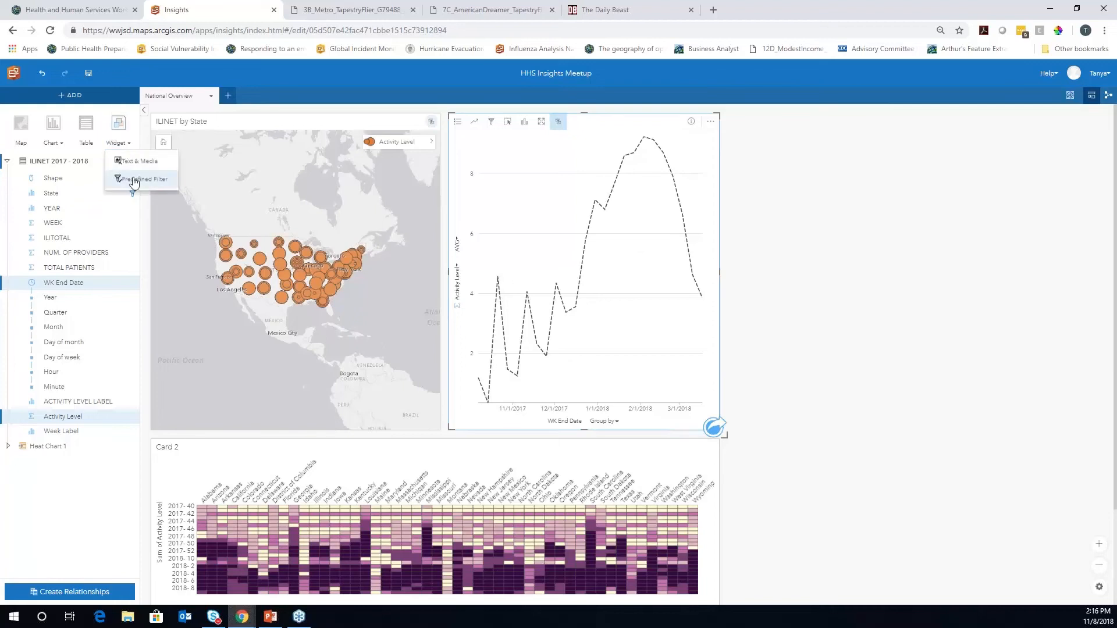
click(135, 183)
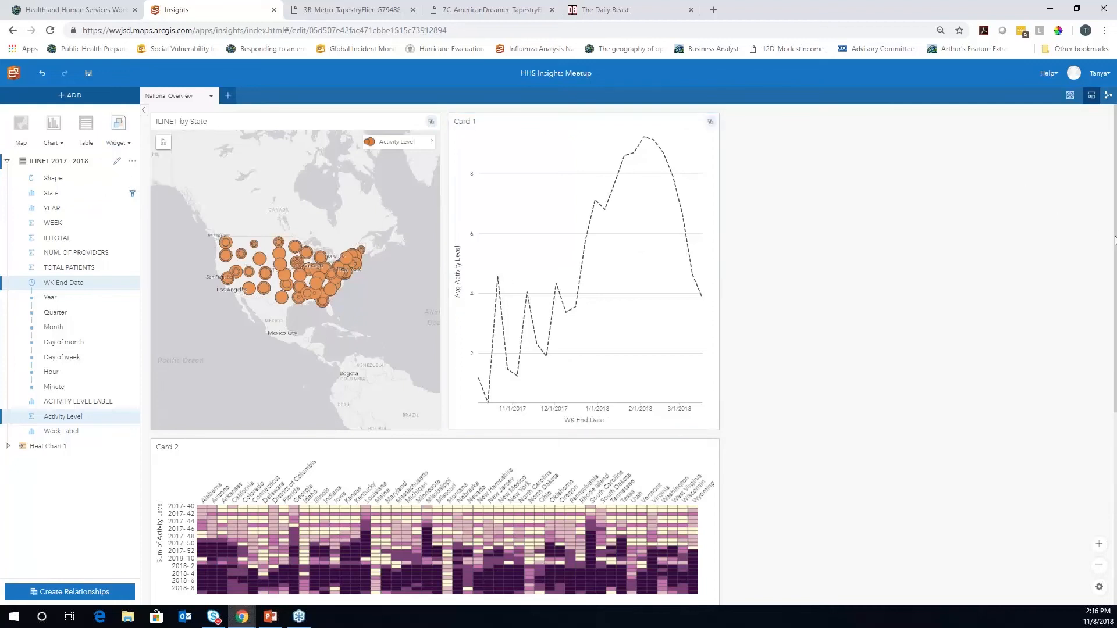
drag(230, 472, 832, 149)
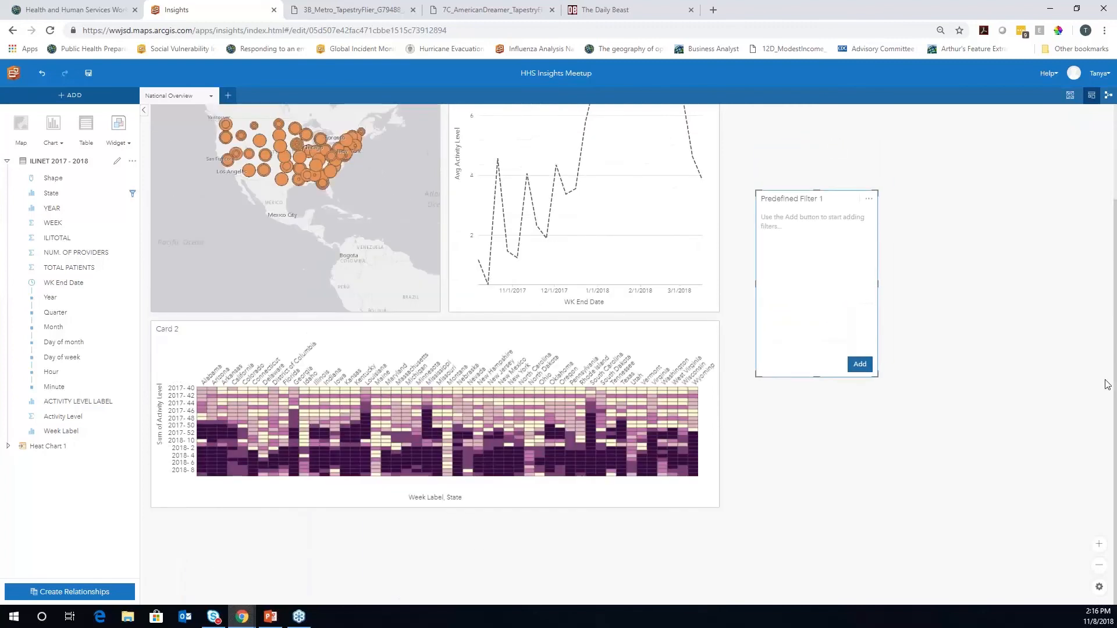
drag(1115, 377, 1115, 282)
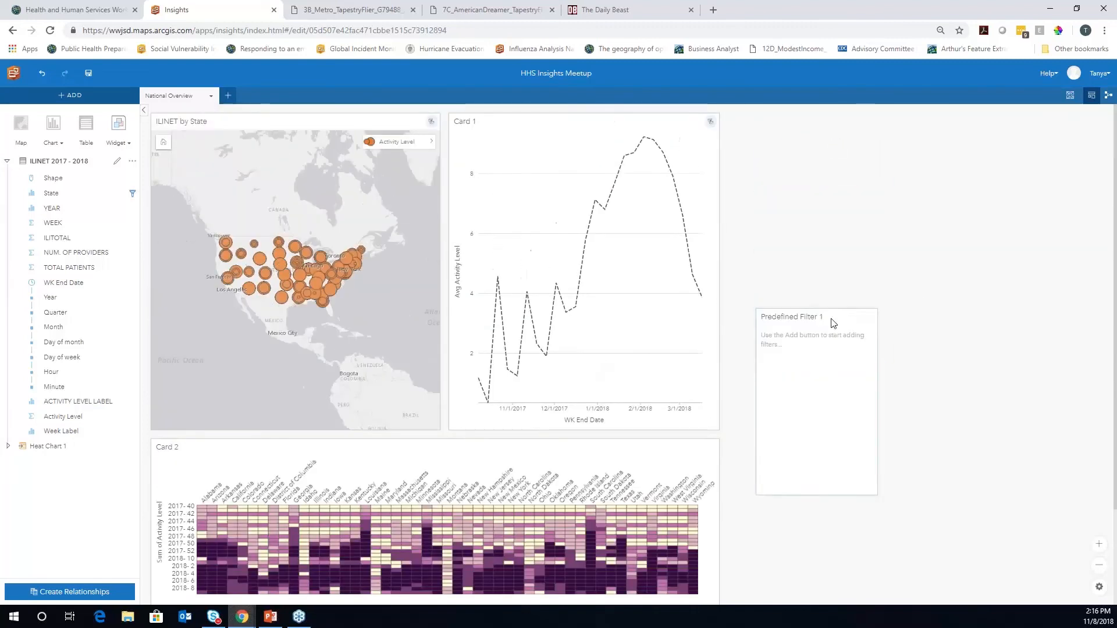
drag(848, 314, 821, 120)
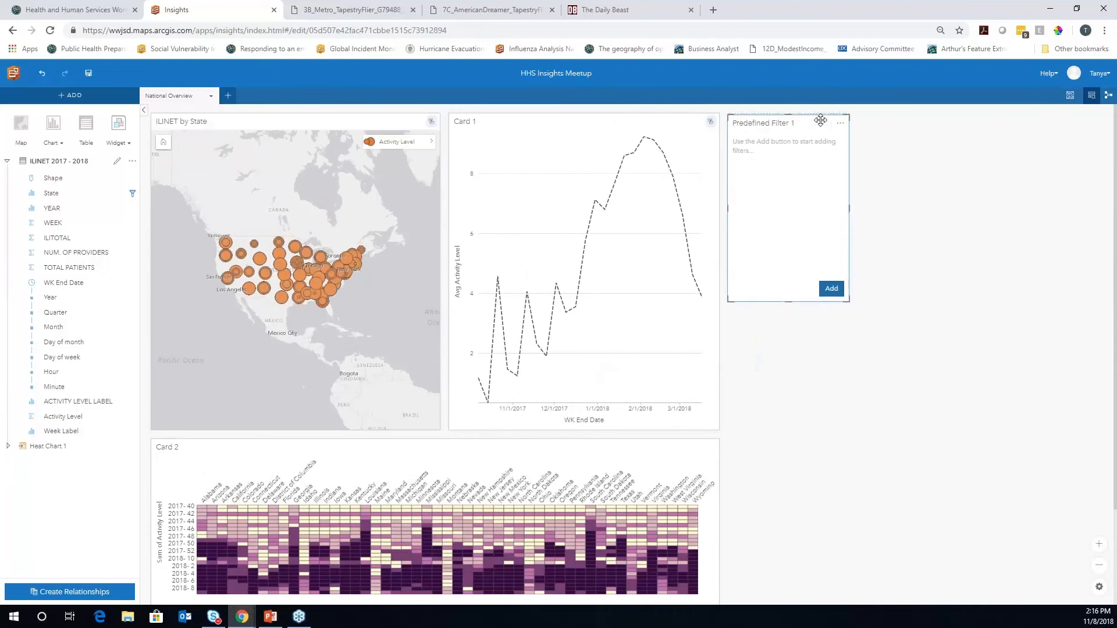
Make the filter list each State by value and stretch the card down the page
click(832, 287)
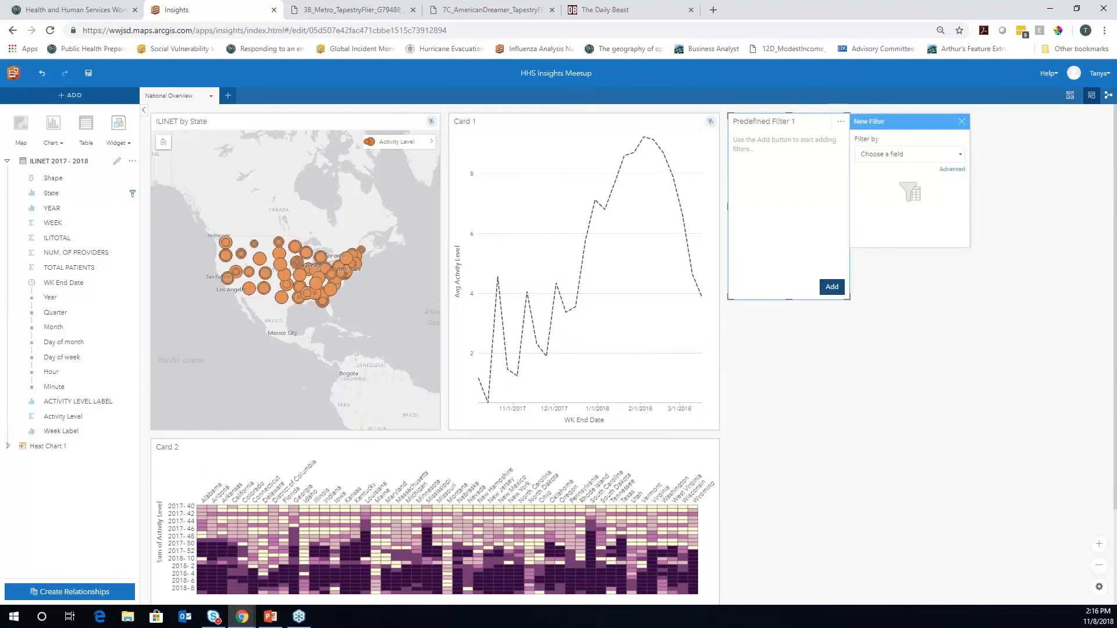
click(961, 159)
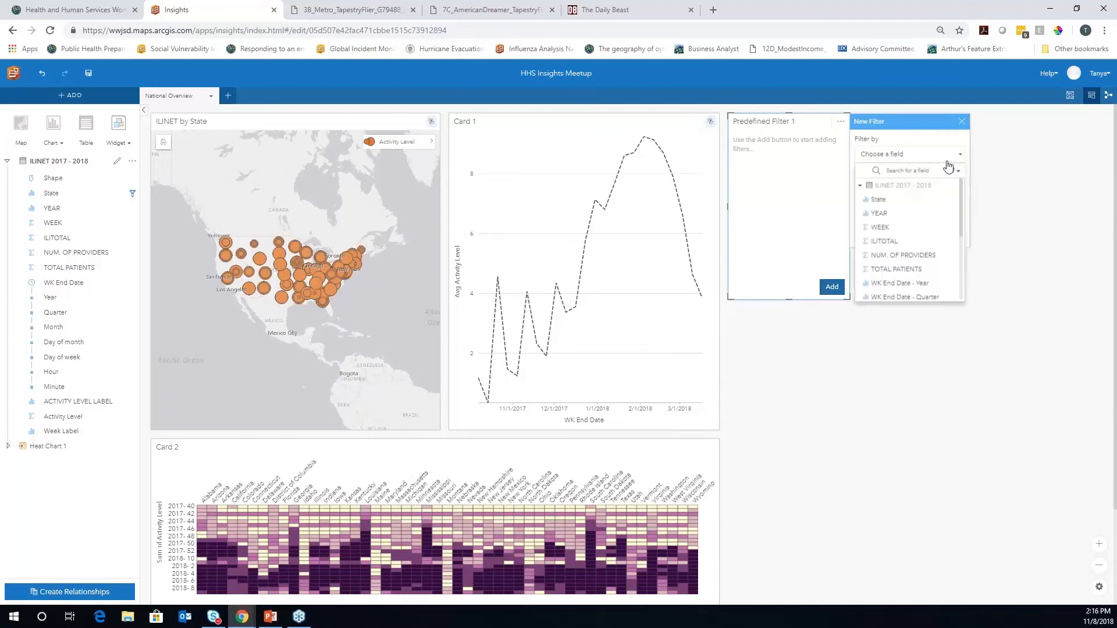
click(893, 200)
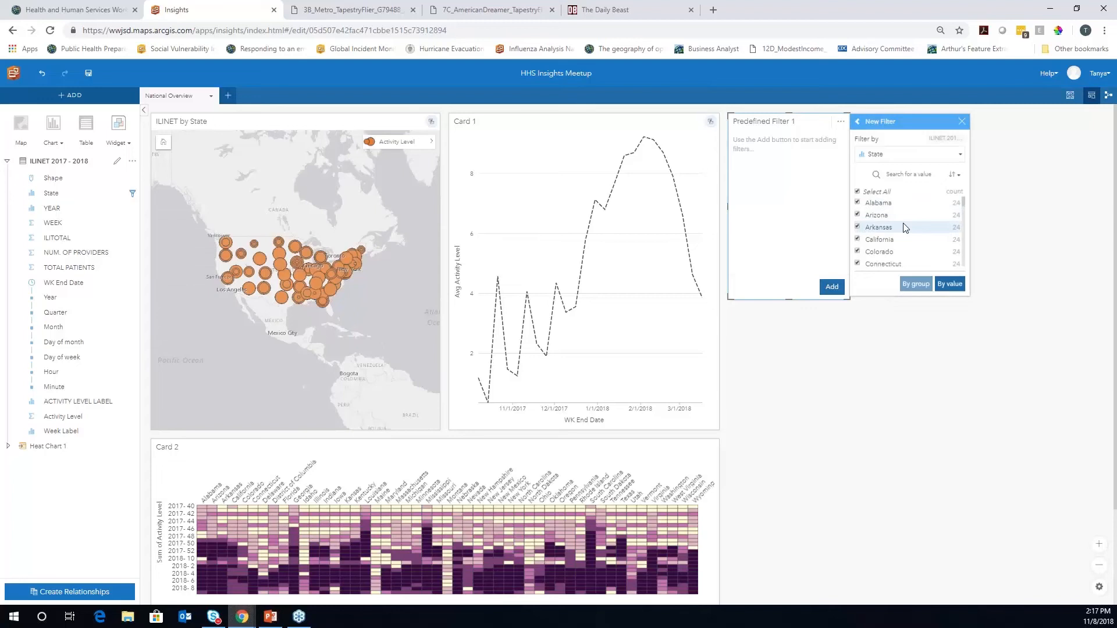
click(948, 284)
drag(789, 300, 795, 615)
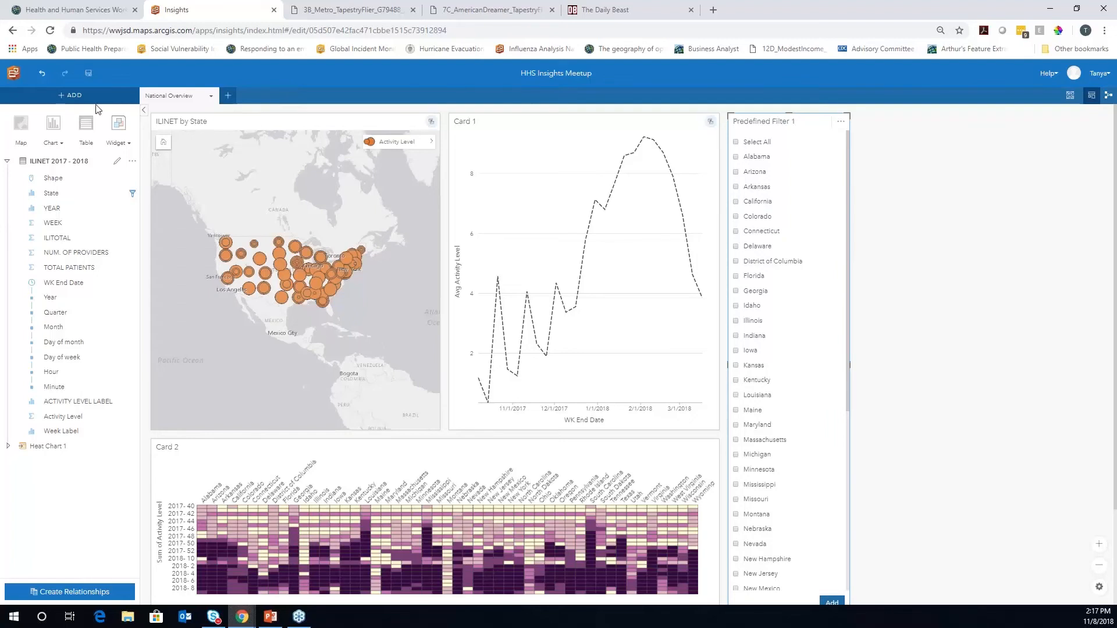
Share the National Overview page with Everyone (public) and view the shared page in a new tab
click(210, 96)
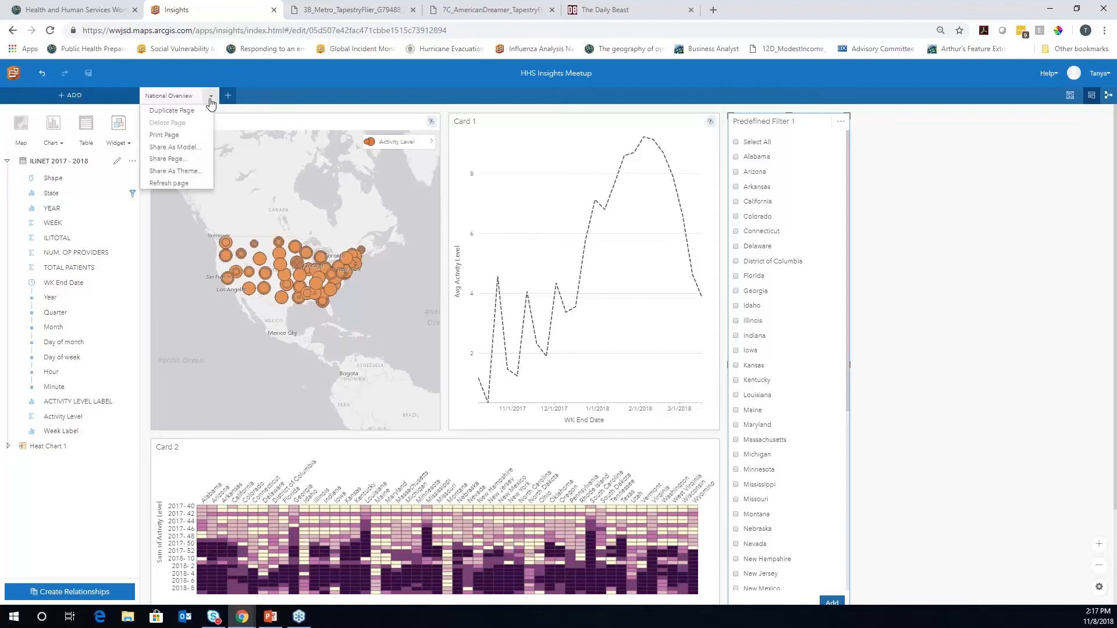
click(171, 165)
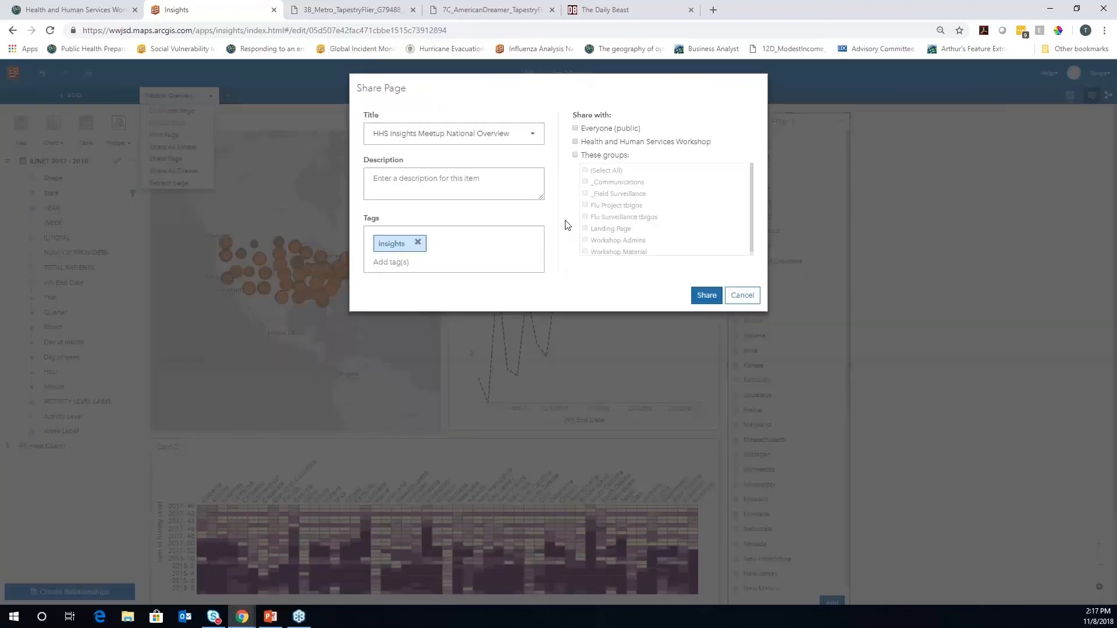
click(576, 129)
click(706, 297)
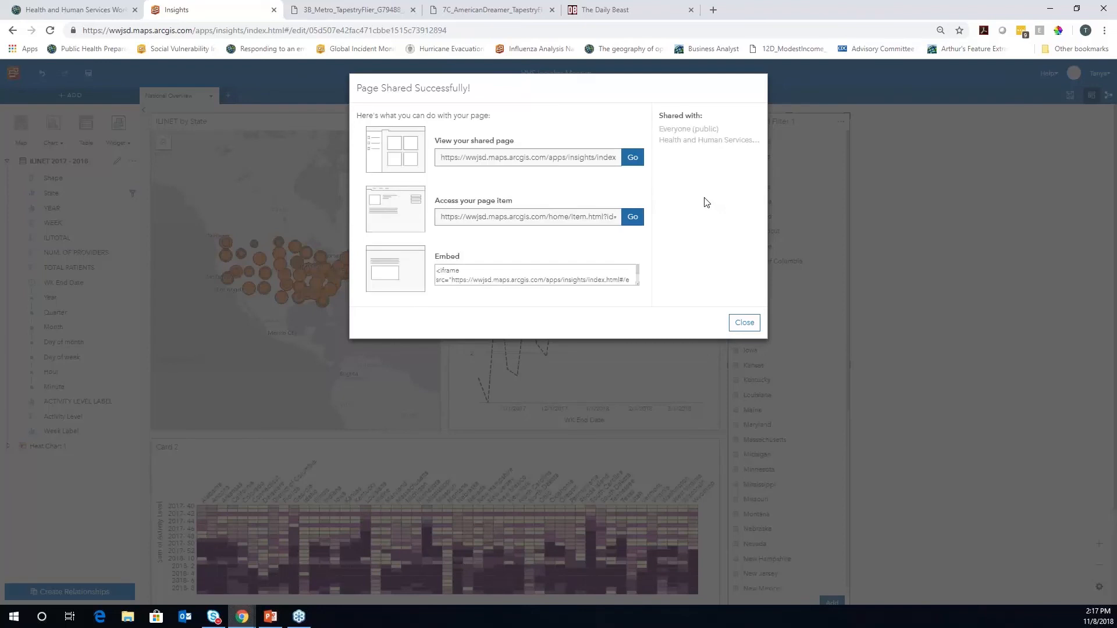
click(632, 157)
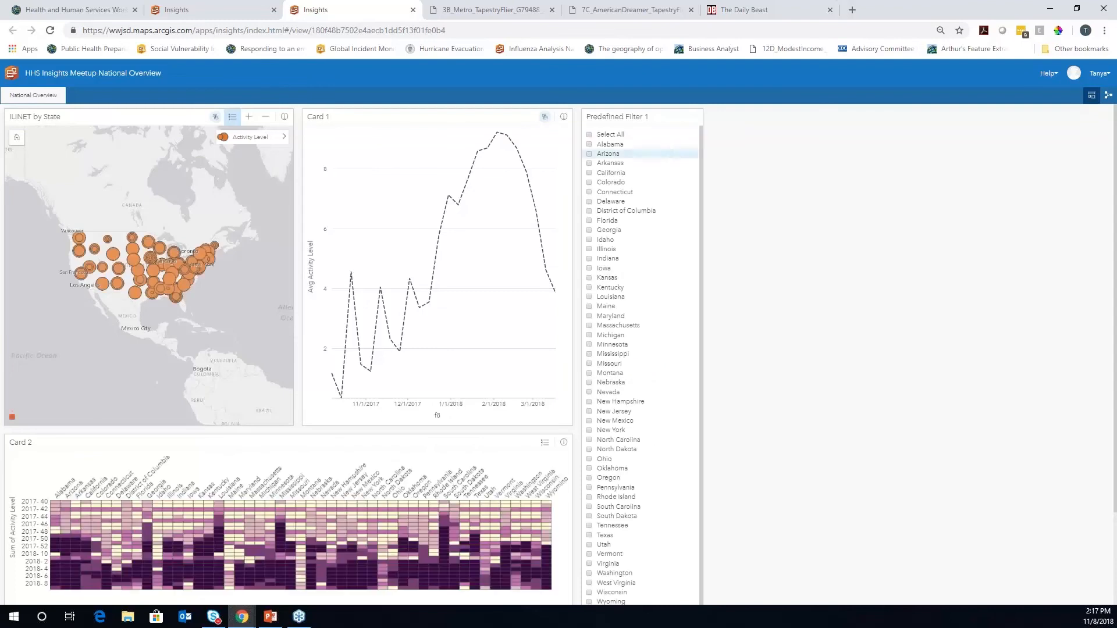
Try the shared page by selecting January 2018 and November 2017 weeks, then close its tab
click(437, 209)
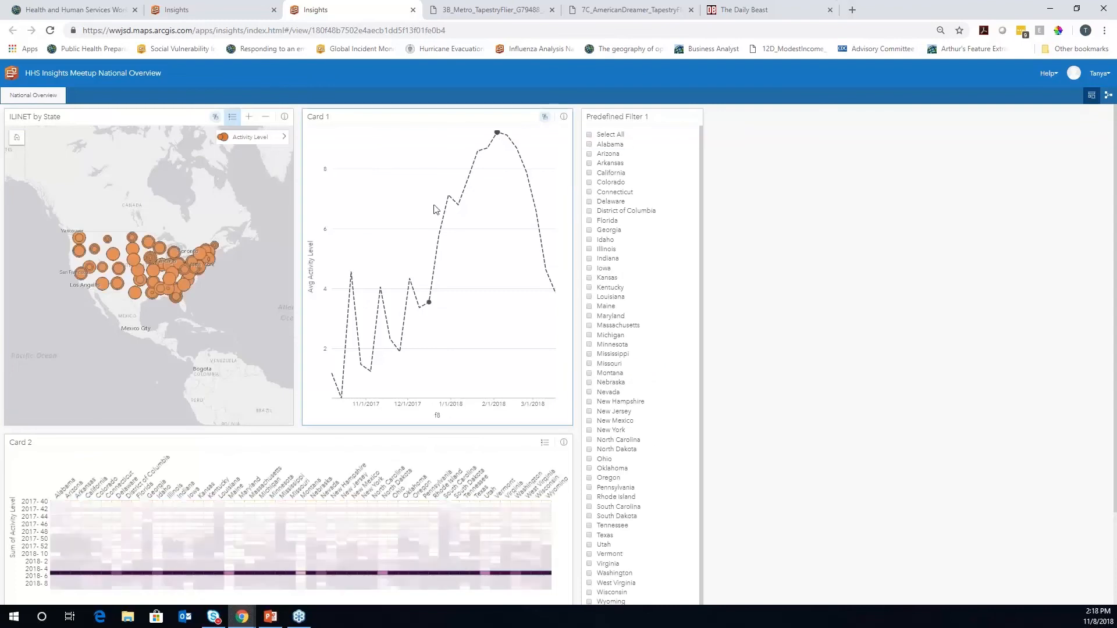
click(458, 207)
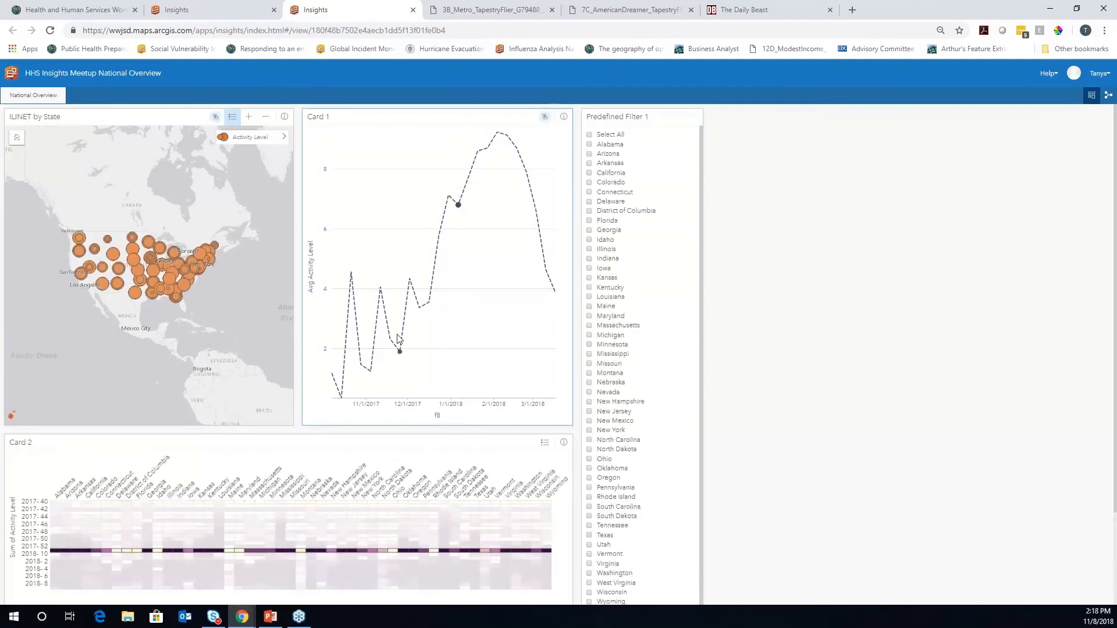
click(381, 288)
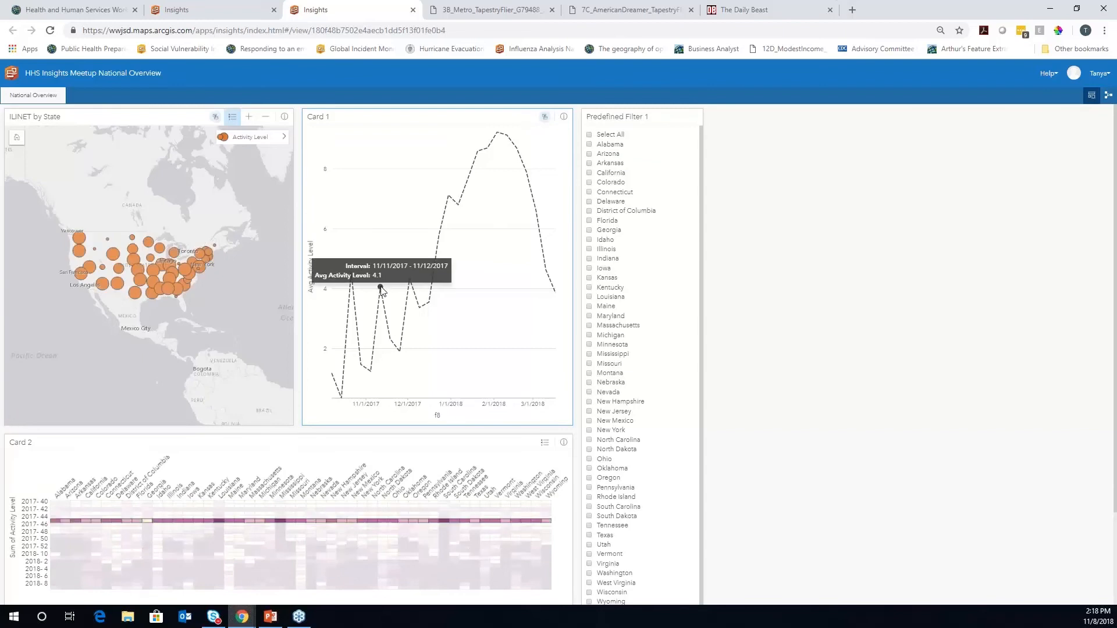
click(413, 10)
Close the Page Shared Successfully message and dismiss the Page options menu unused
click(745, 324)
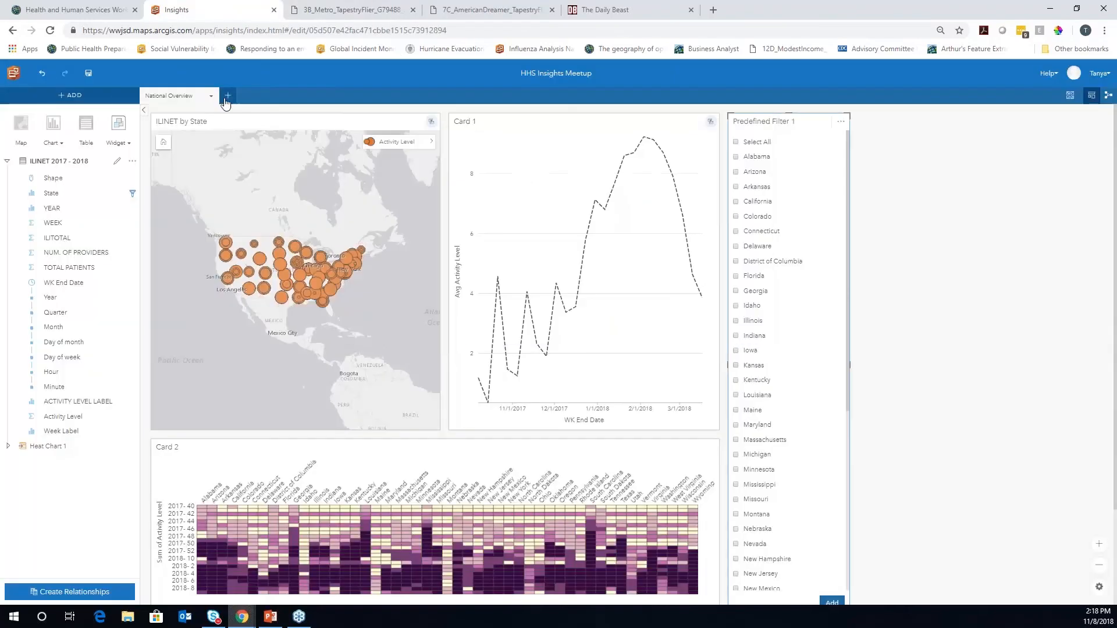
click(213, 97)
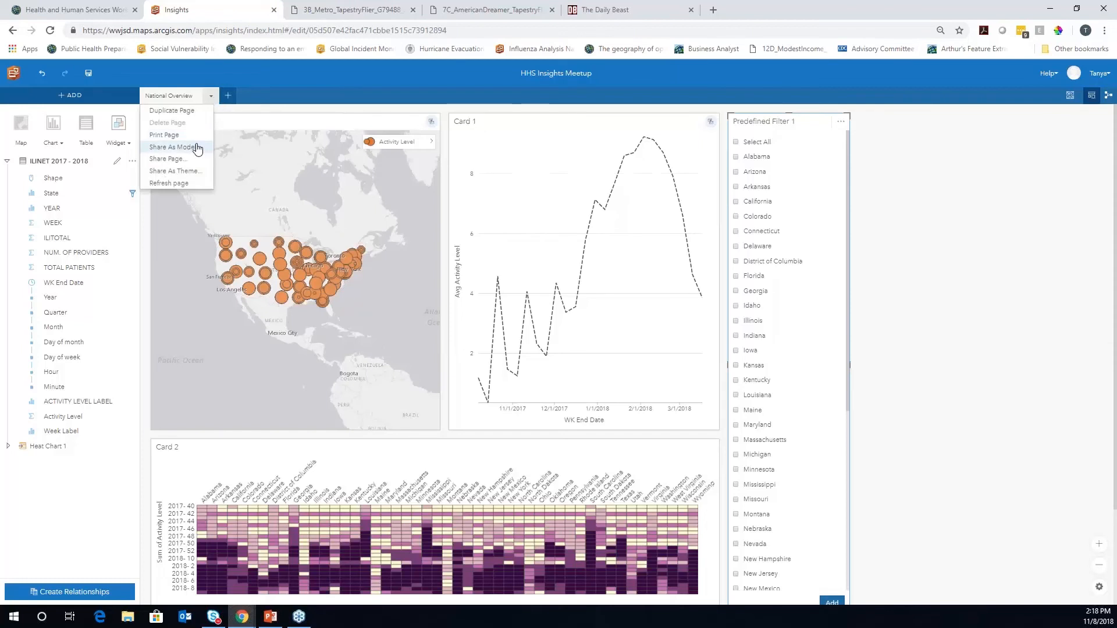
click(308, 89)
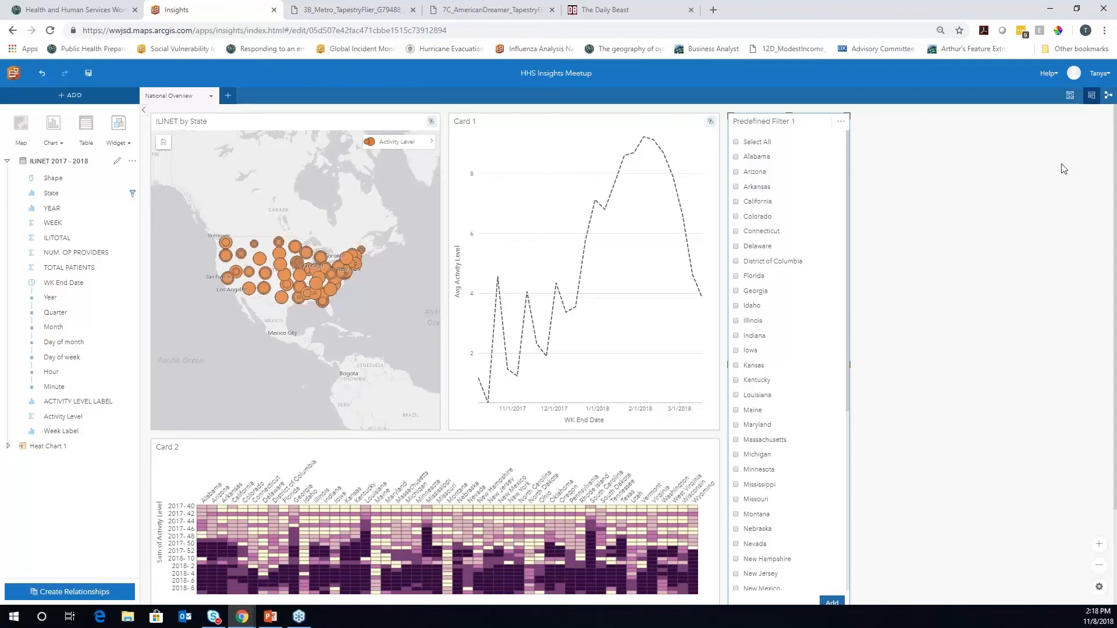
Switch to the Analysis view showing ILINET 2017 - 2018 flowing through Filter and Calculate Field
click(1109, 96)
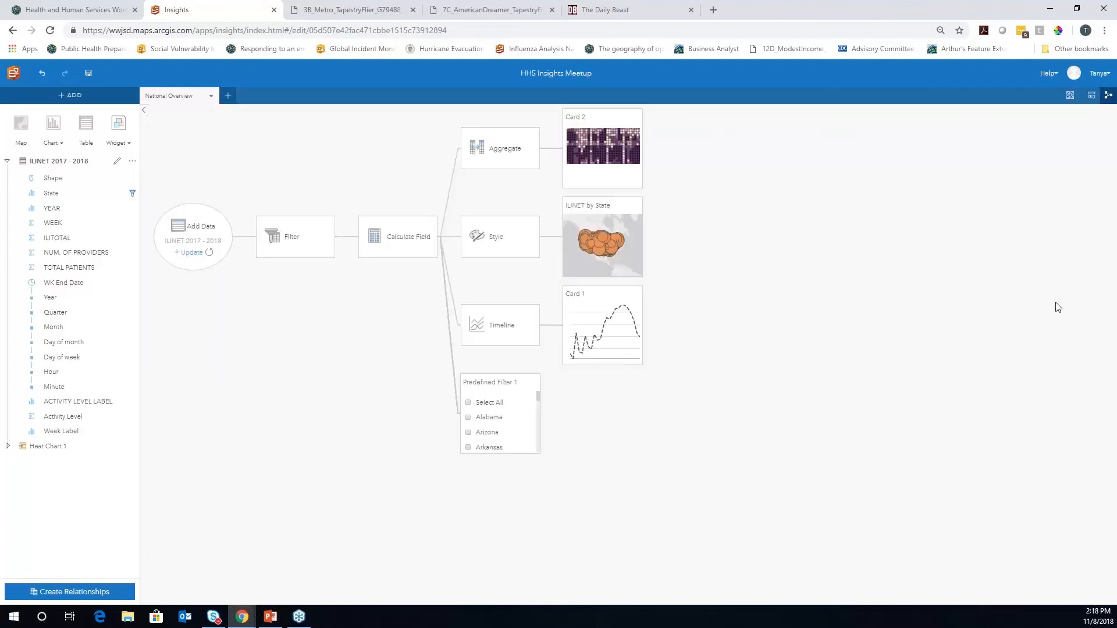
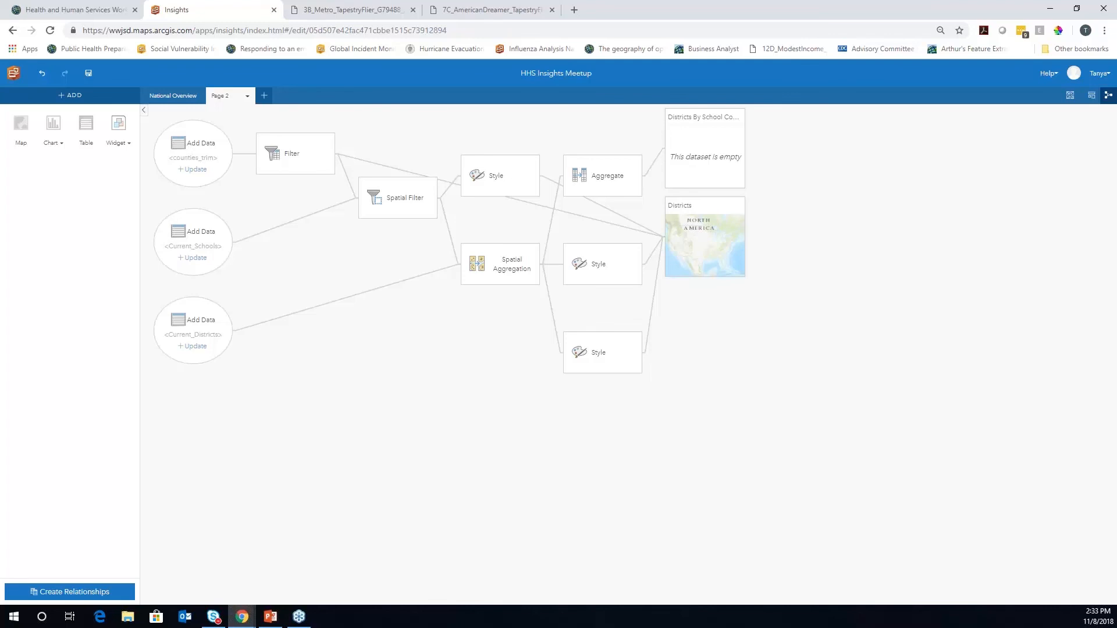
Glance at Page 2's map and chart cards, then return to the analysis workflow diagram
click(1090, 94)
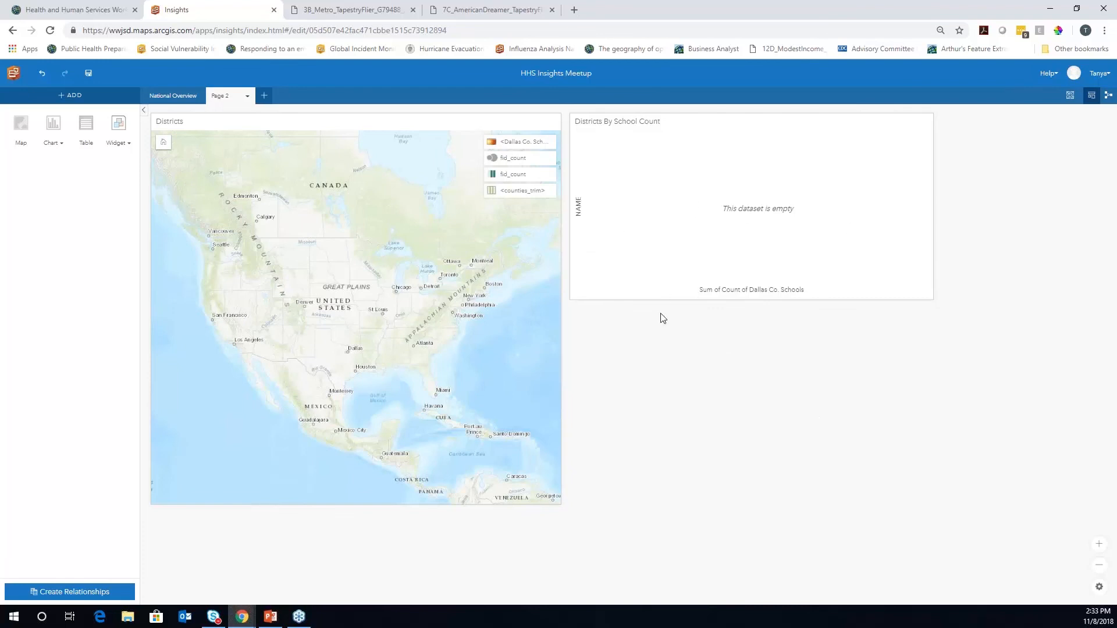
click(1108, 98)
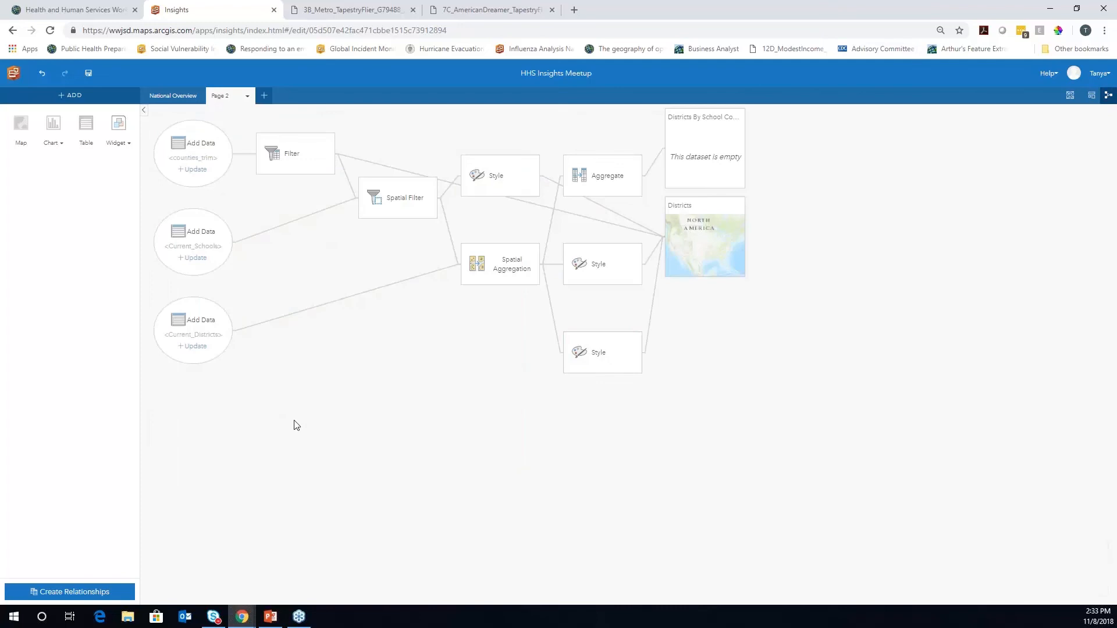
Search the Boundaries datasets for 'county' and select the counties dataset
click(82, 96)
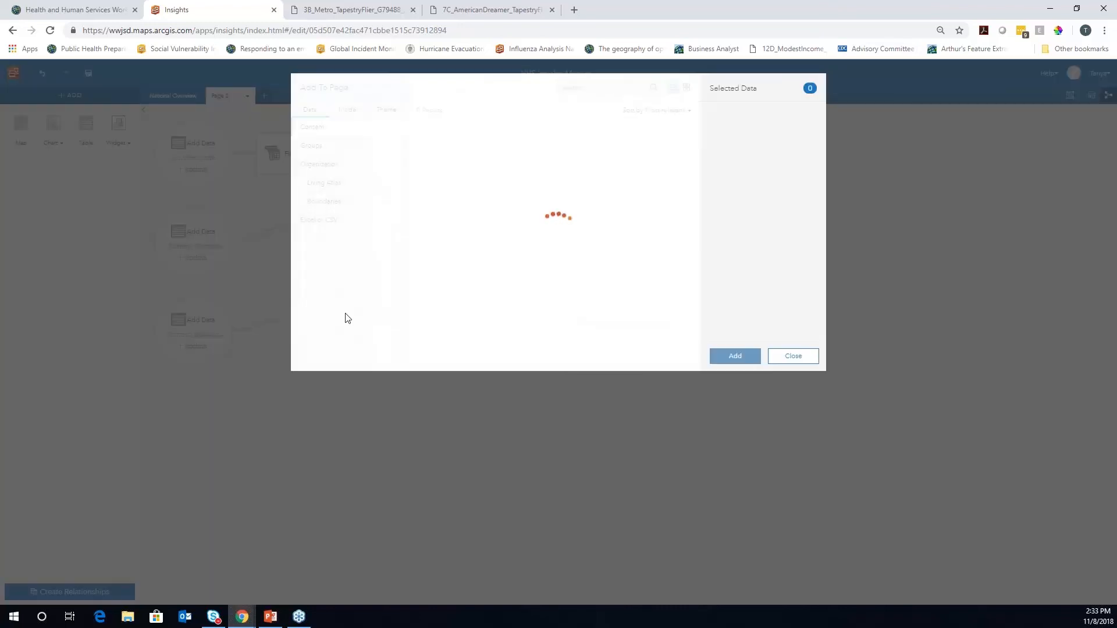
click(332, 203)
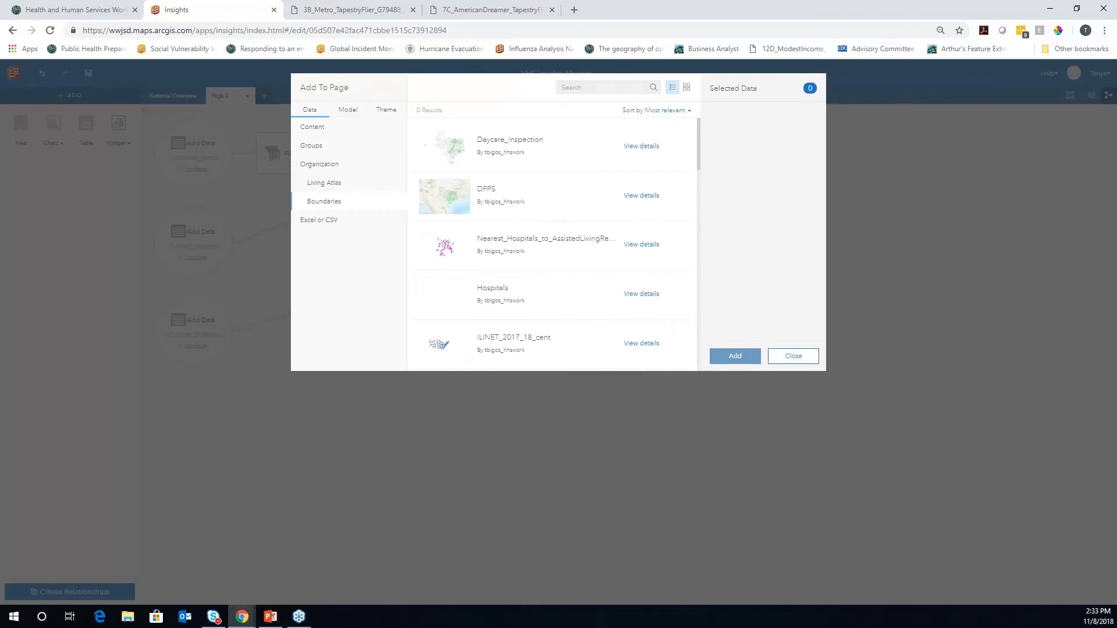
click(573, 88)
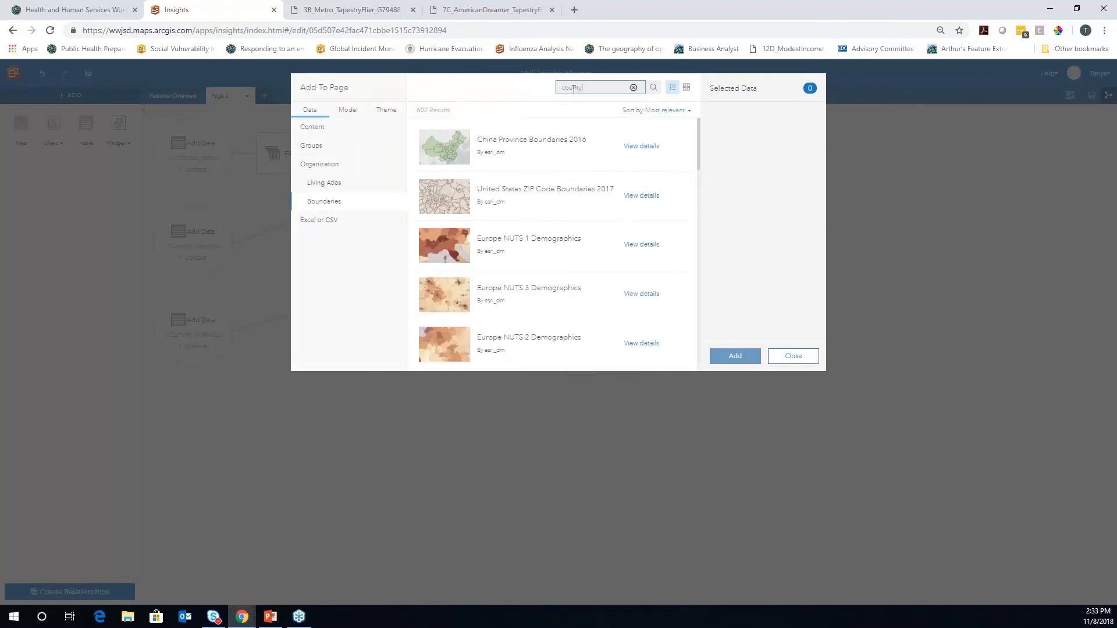
text(county)
key(Return)
click(553, 191)
Search 'current', select Current_Schools and Current_Districts, and add all three datasets to Page 2
double_click(570, 88)
text(current)
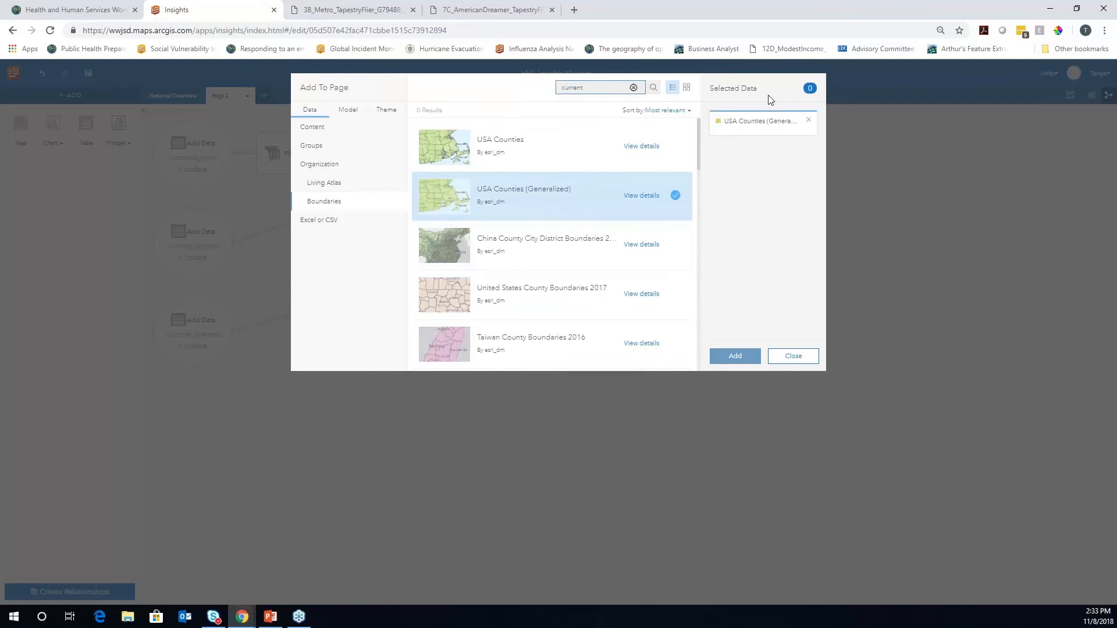
key(Return)
click(318, 165)
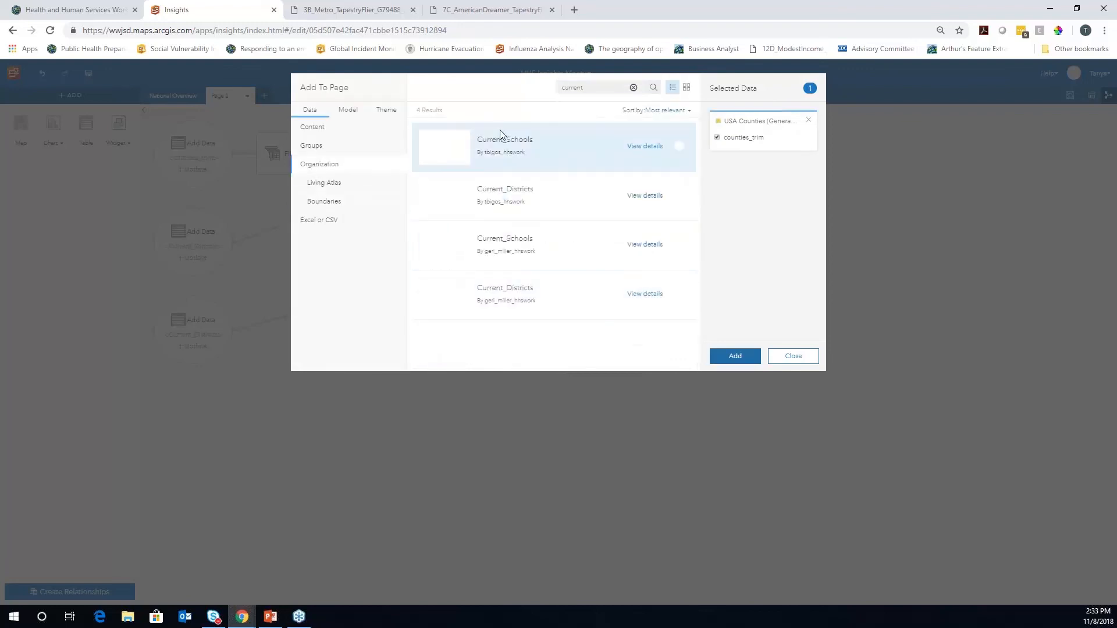
click(498, 139)
click(497, 187)
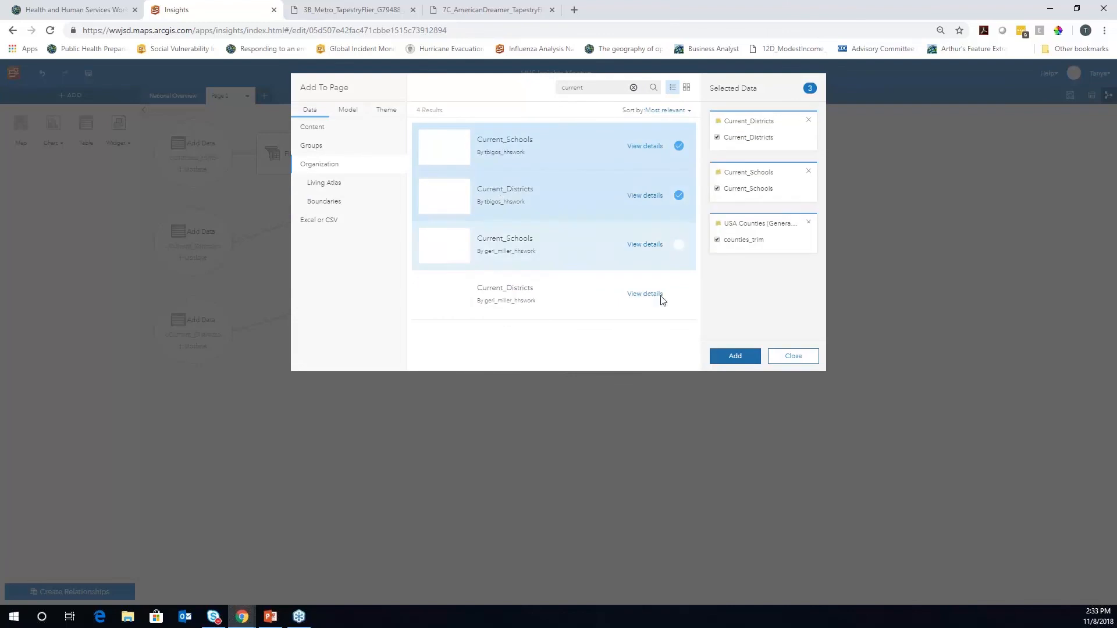
click(736, 357)
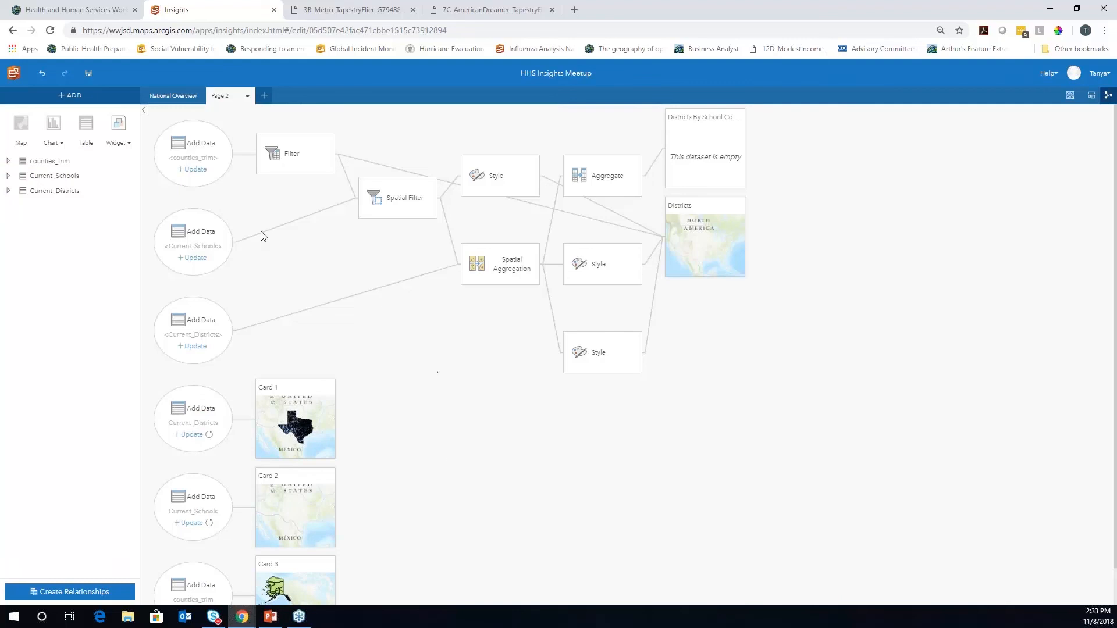
Replace the counties source node's data with counties_trim
click(194, 169)
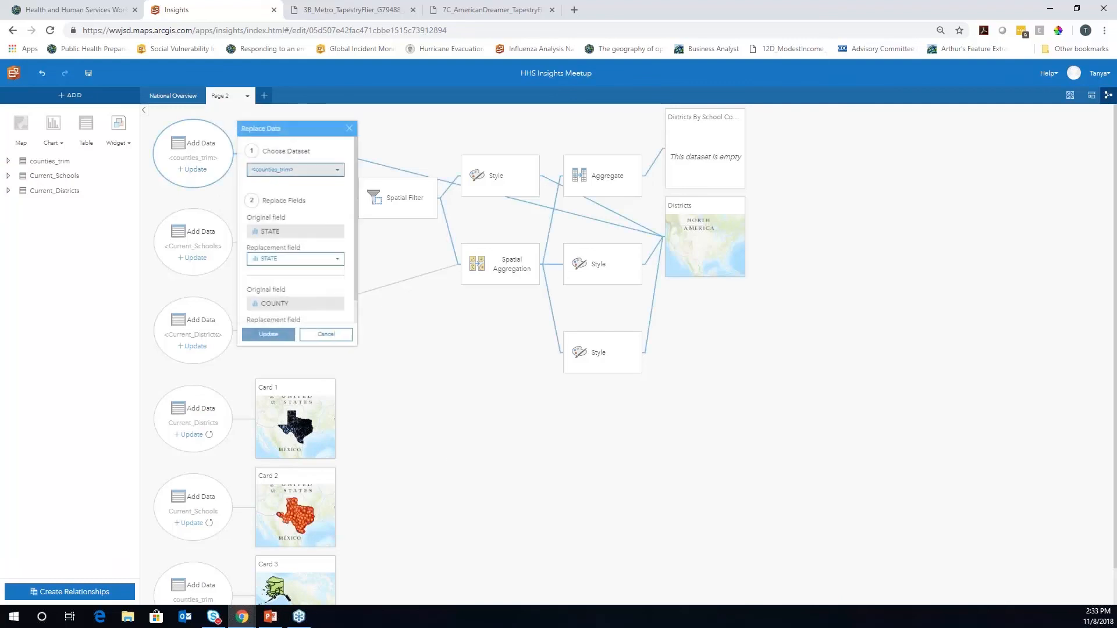
click(332, 171)
click(285, 196)
click(269, 335)
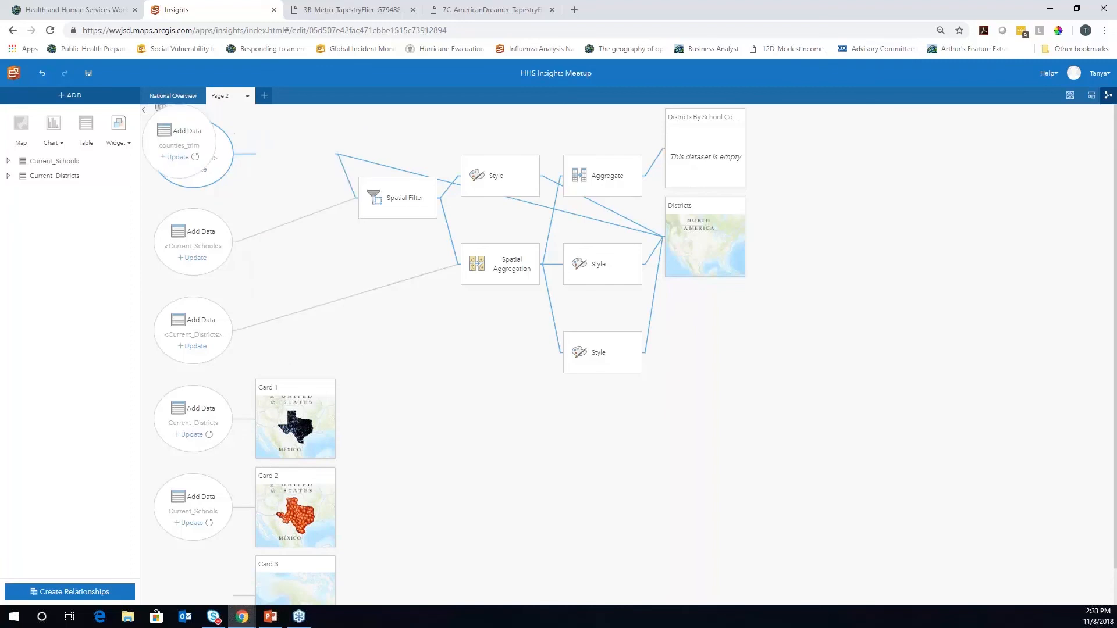
Replace the schools source node's data with Current_Schools
click(195, 297)
click(317, 298)
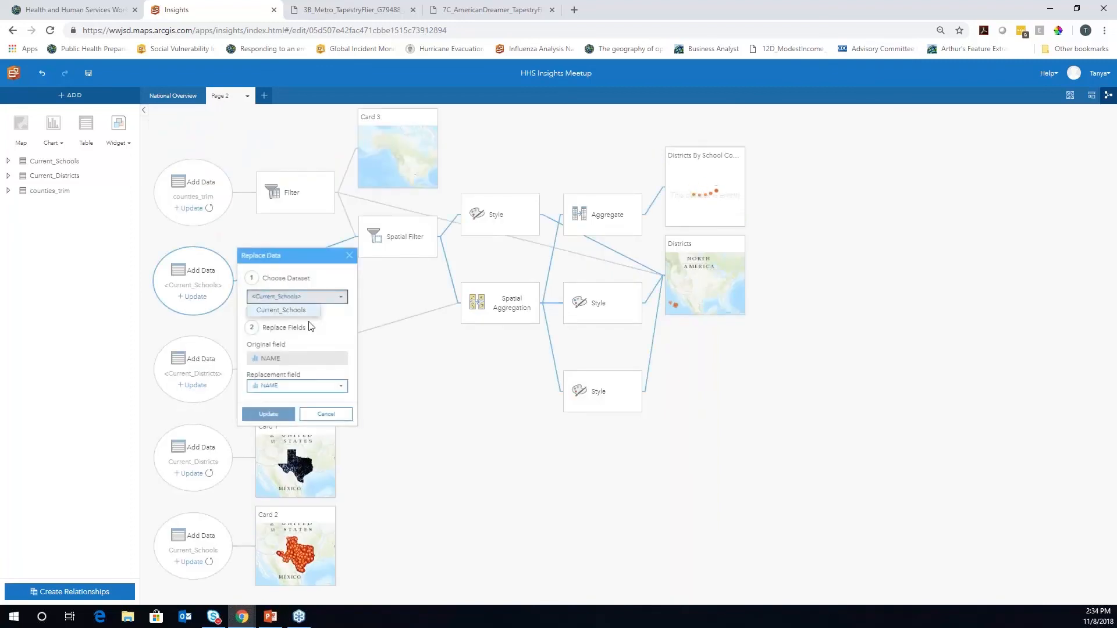
click(290, 311)
click(268, 414)
Replace the districts source node's data with Current_Districts
click(195, 386)
click(307, 386)
click(286, 412)
click(269, 502)
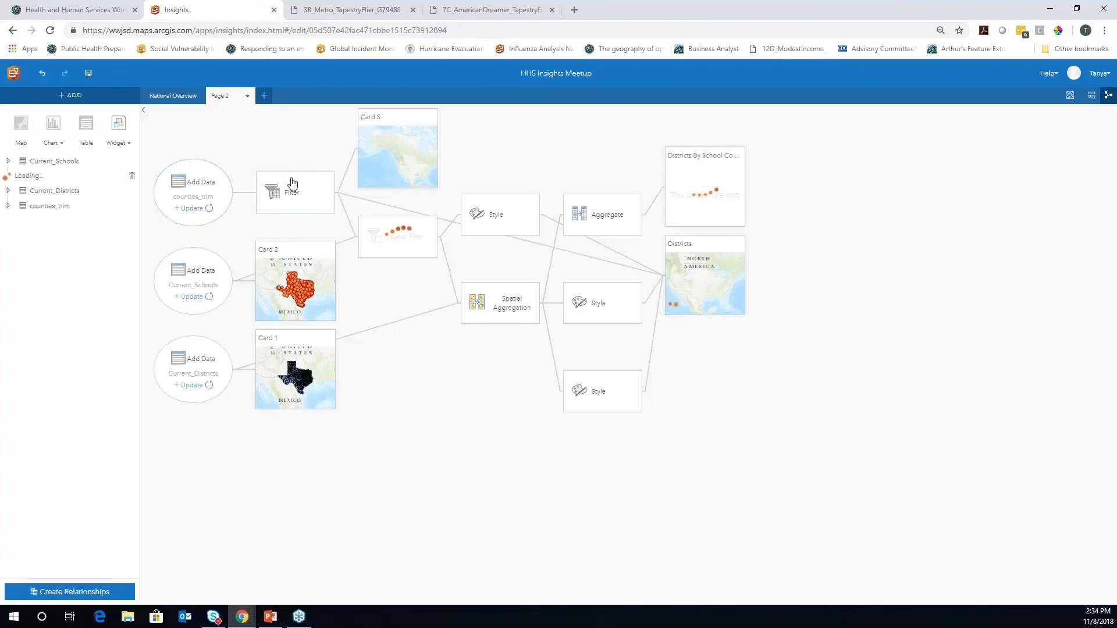
Inspect the Filter node's STATE = 'TX' clause, then go back to Page 2's cards
click(317, 194)
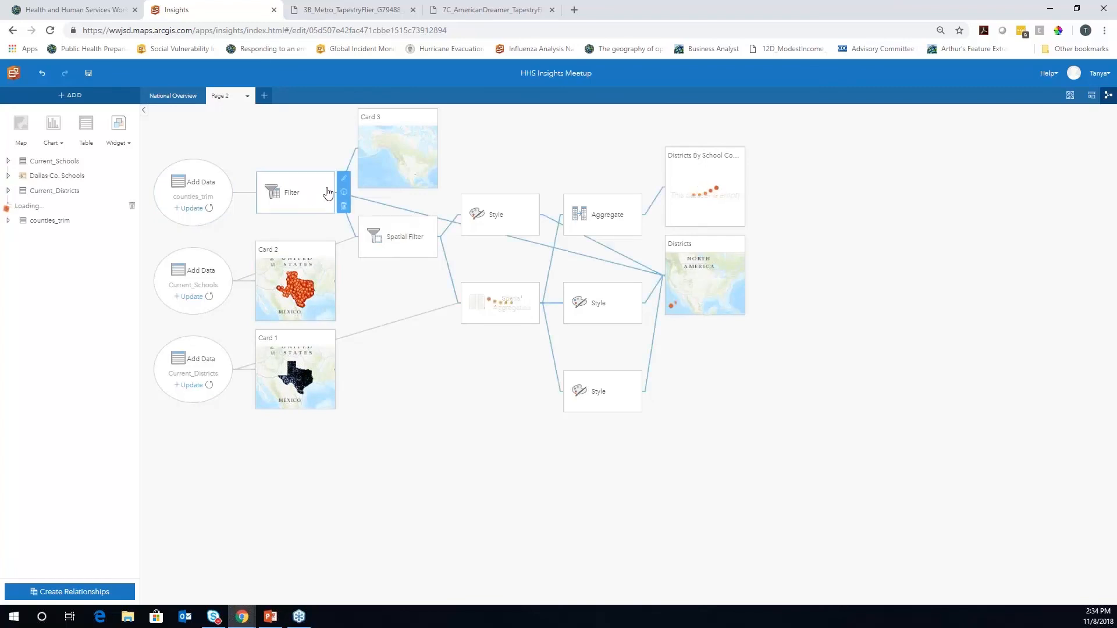
click(344, 194)
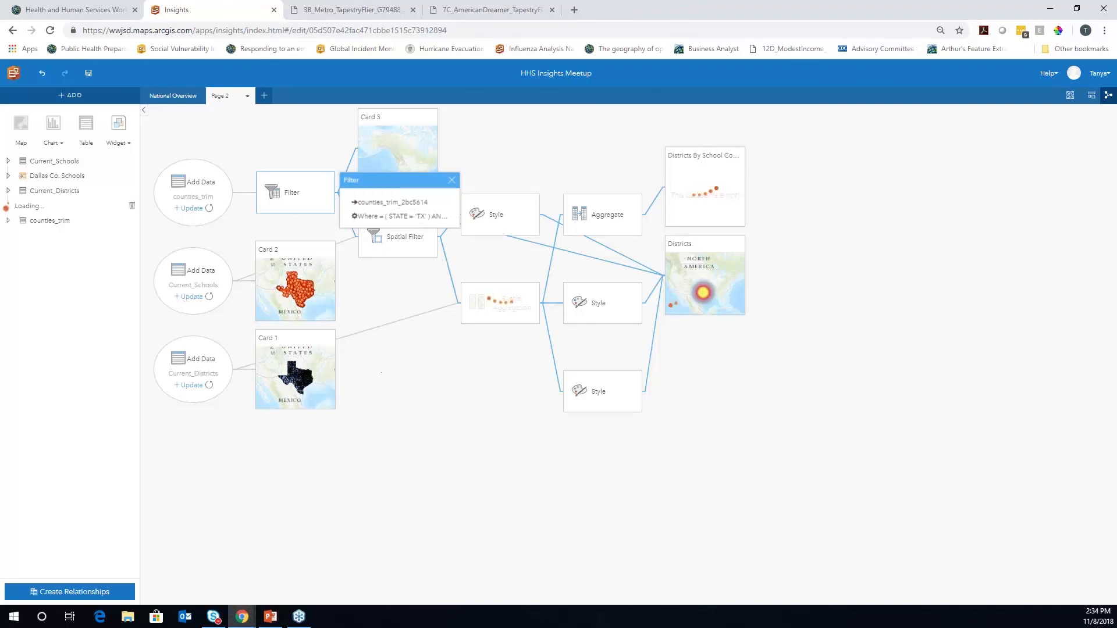
click(390, 381)
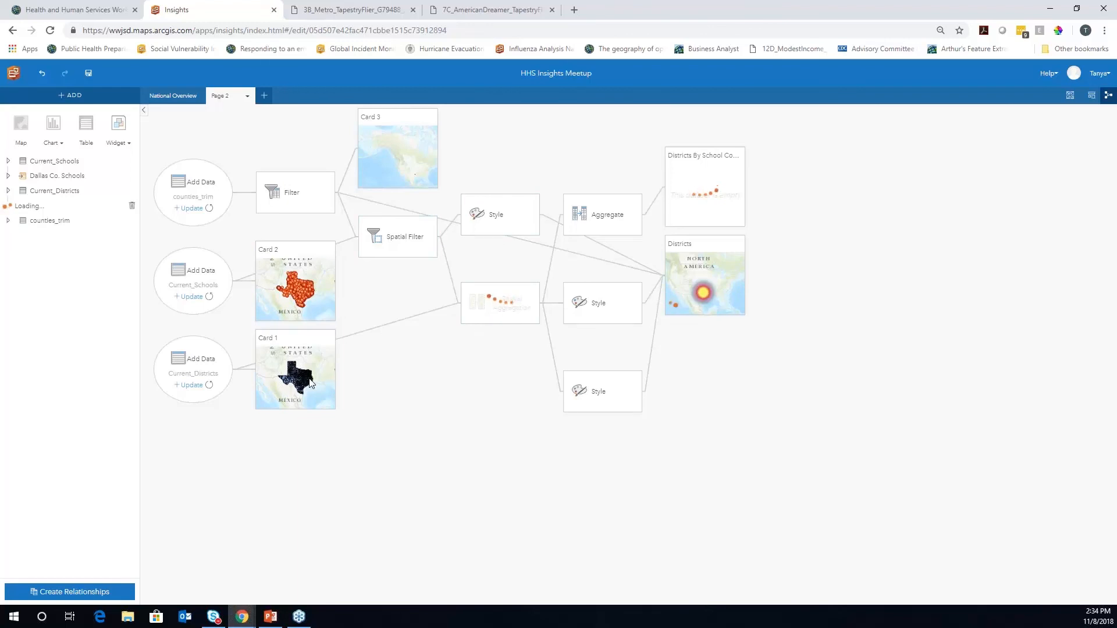
mouse_move(311, 384)
click(1092, 98)
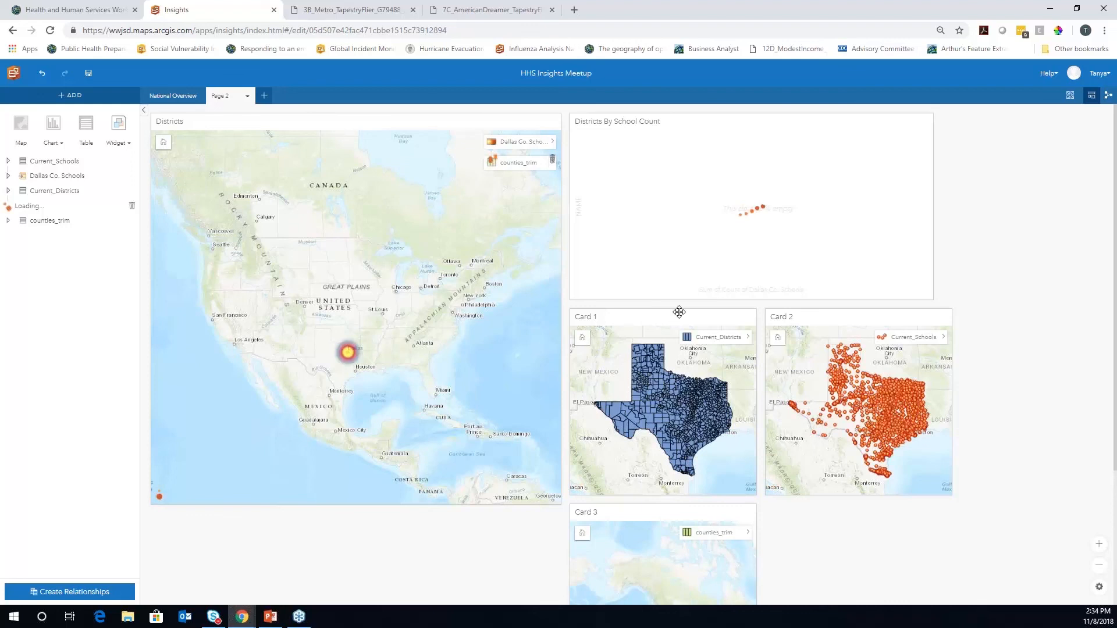
Delete the Card 1 districts, Card 2 schools and Card 3 counties maps
click(675, 317)
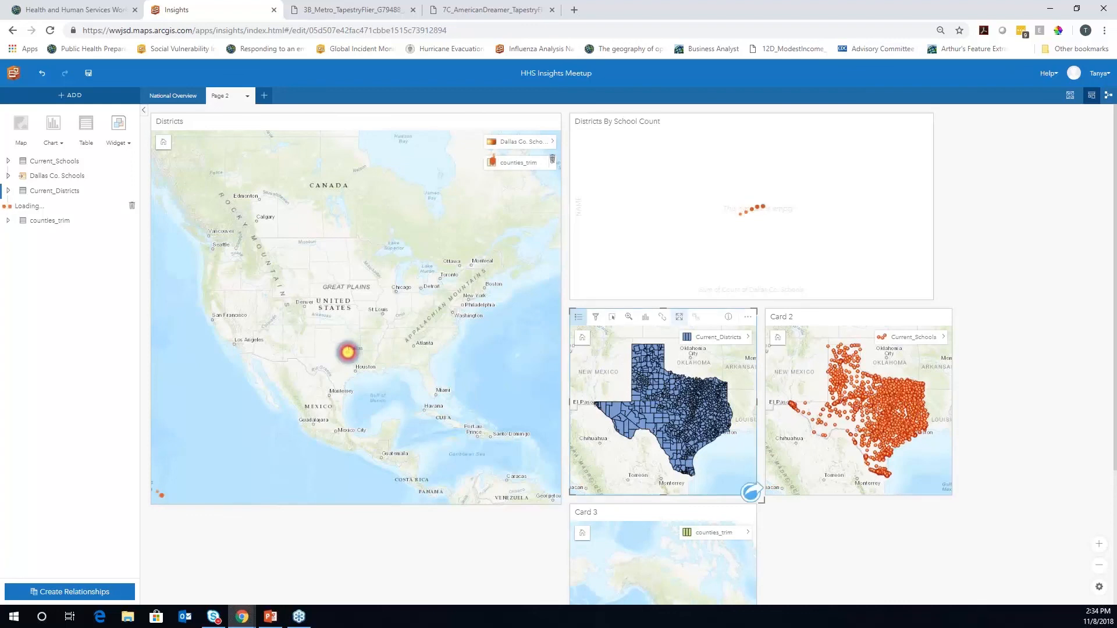
click(749, 319)
click(769, 335)
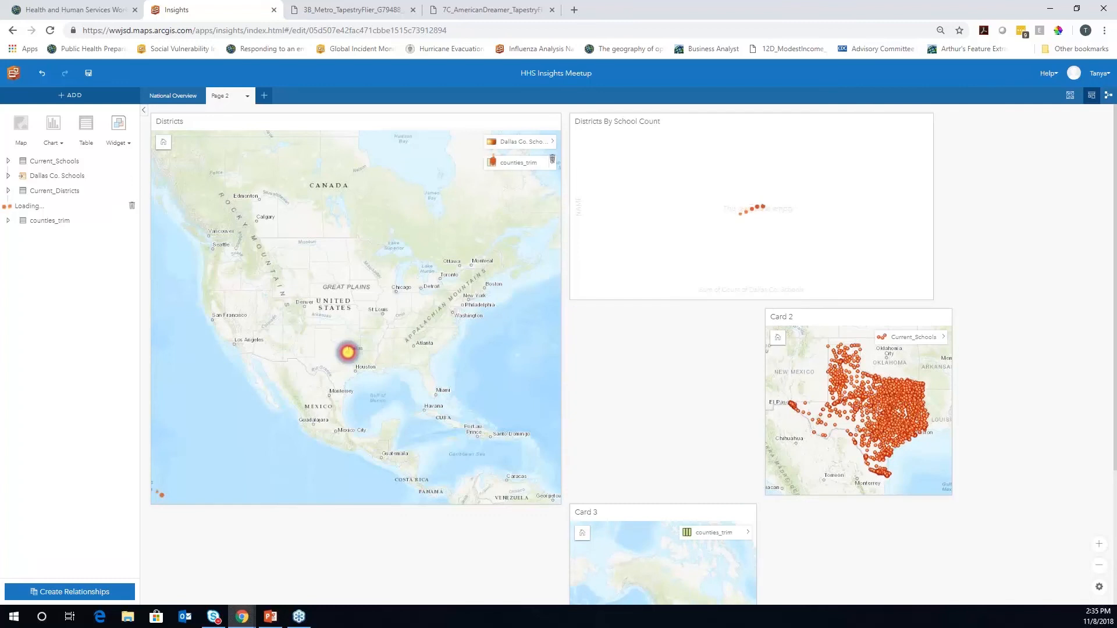
click(843, 317)
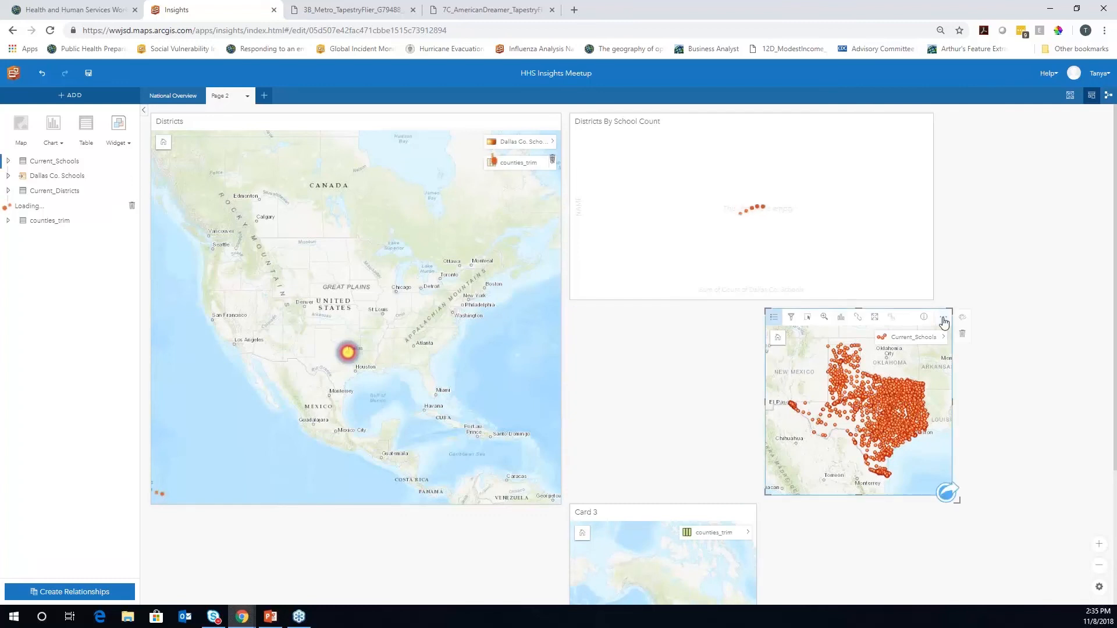
click(963, 333)
drag(700, 508, 701, 314)
click(766, 337)
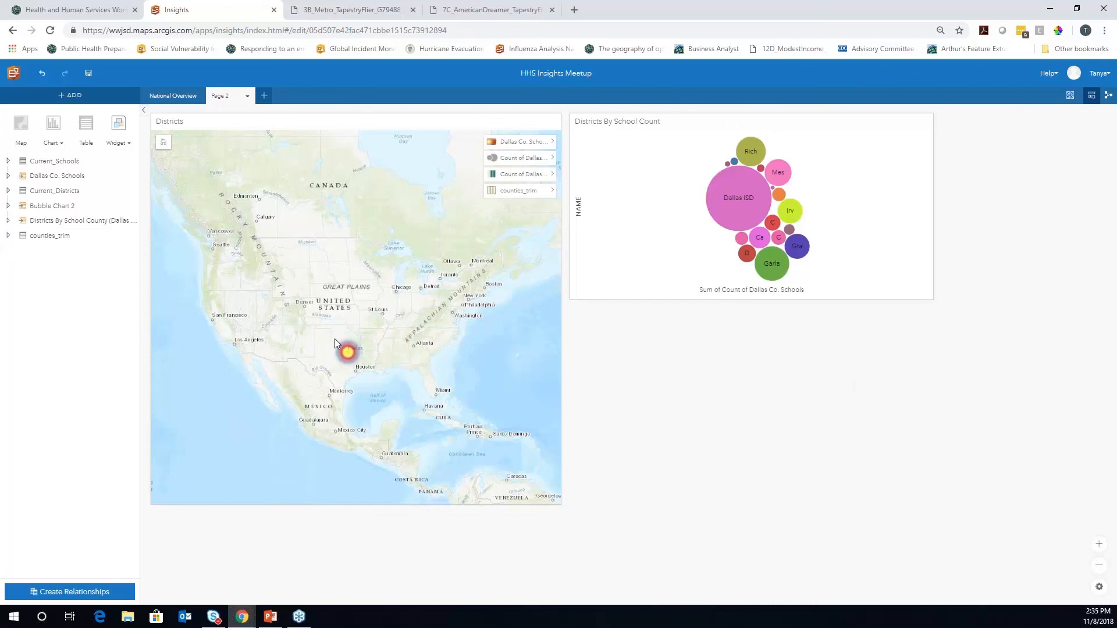
Zoom the Districts map into Dallas and try showing counties_trim instead of the other layers
drag(335, 338, 362, 370)
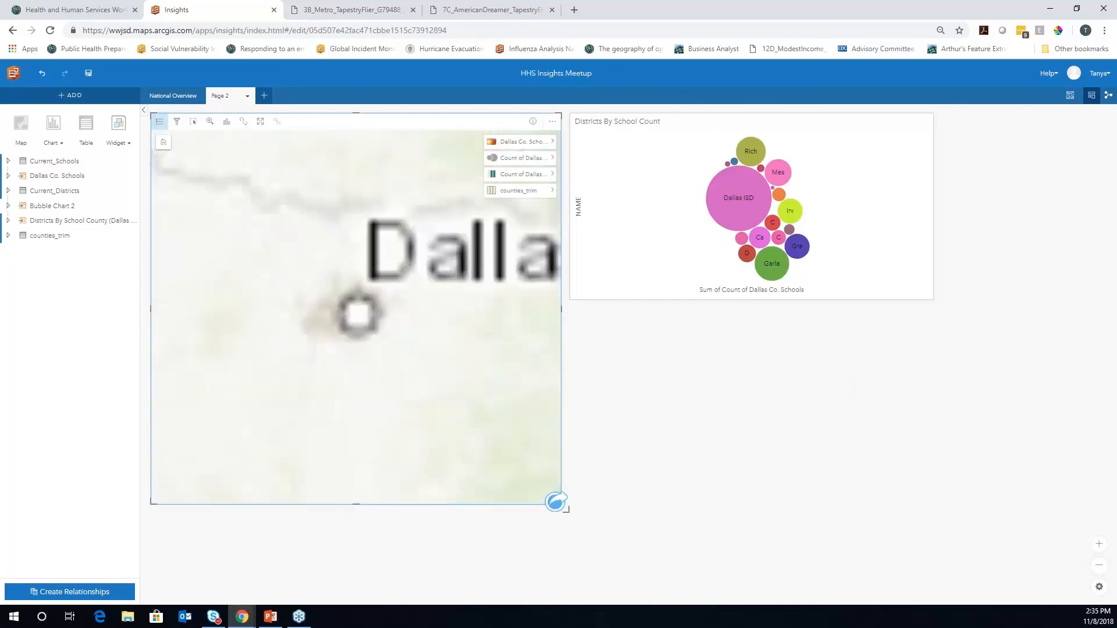
drag(307, 279, 412, 359)
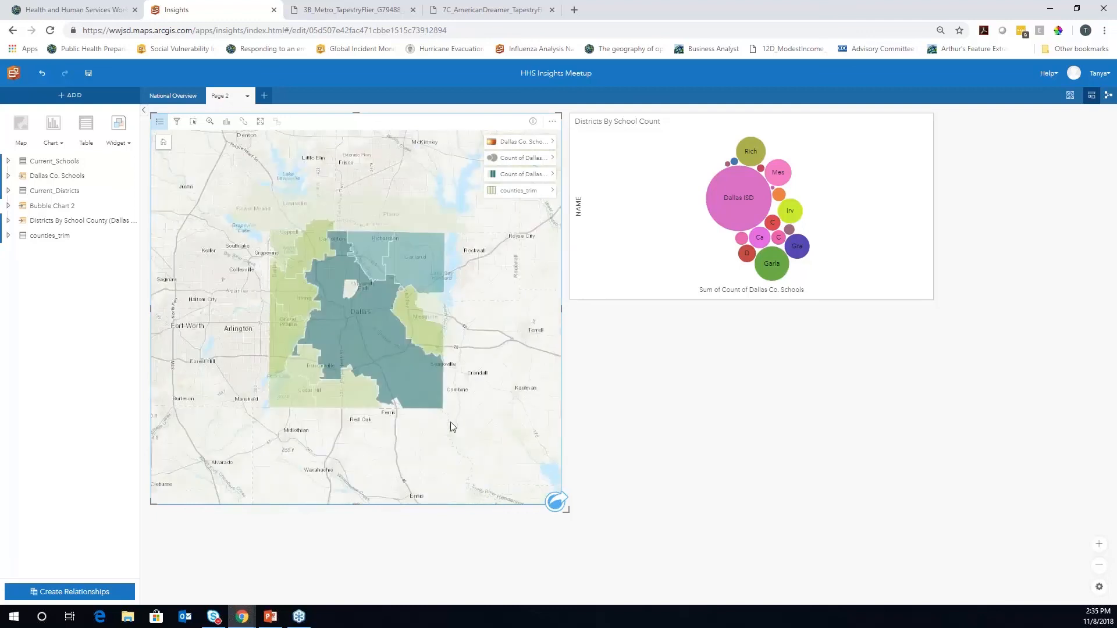
click(491, 144)
click(492, 174)
click(491, 191)
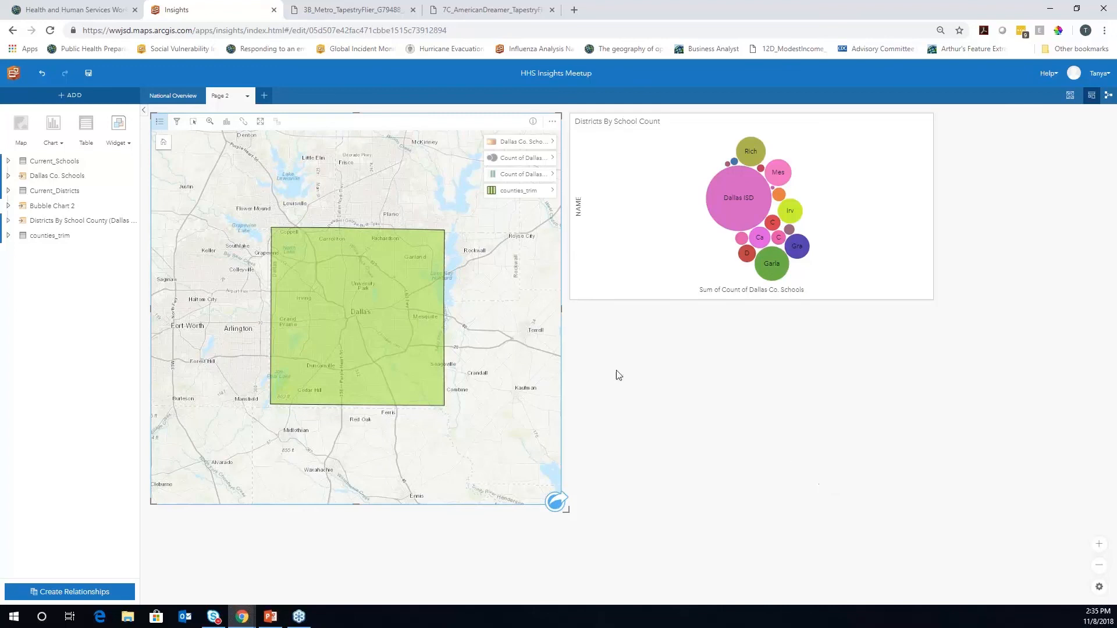
Show shaded school-count districts and proportional circles, hide counties_trim, and restore the Dallas Co. Schools heat map
click(493, 176)
click(492, 191)
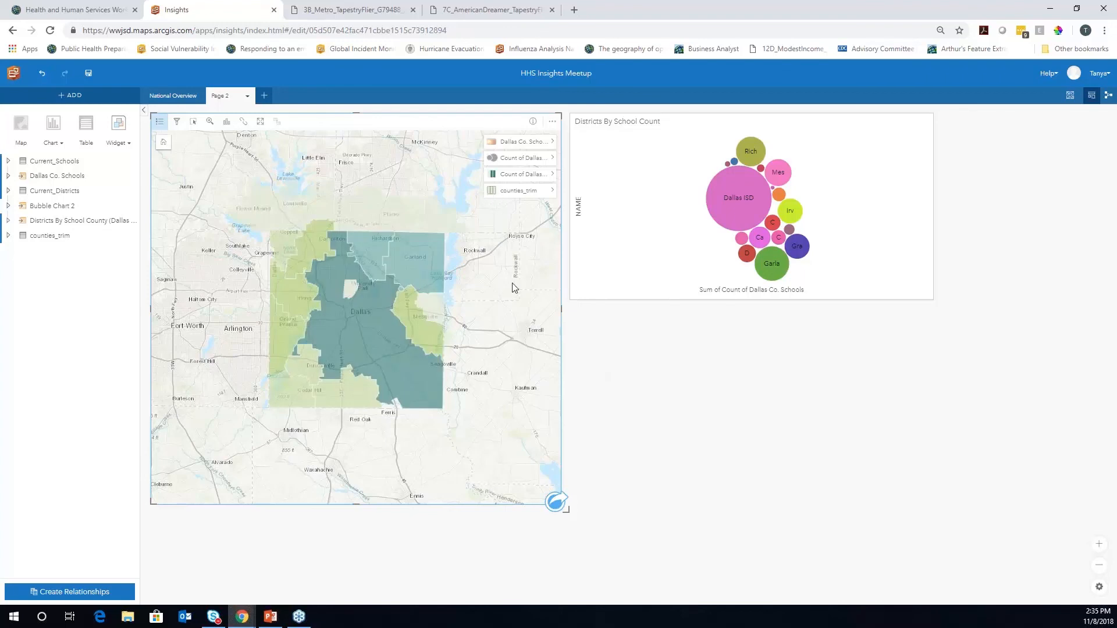
mouse_move(352, 337)
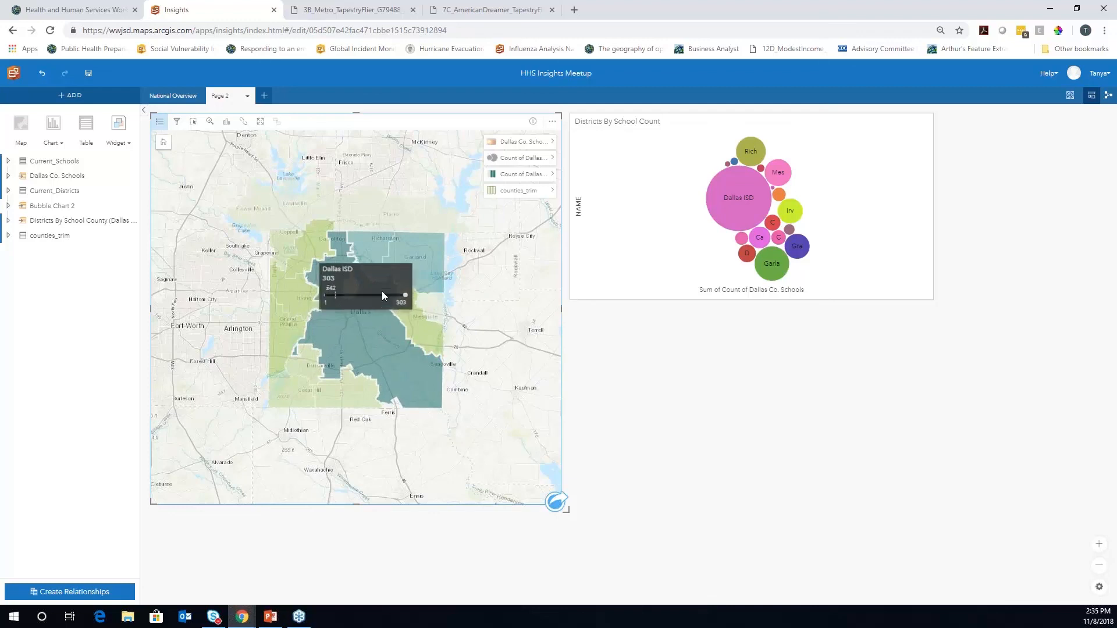
mouse_move(293, 336)
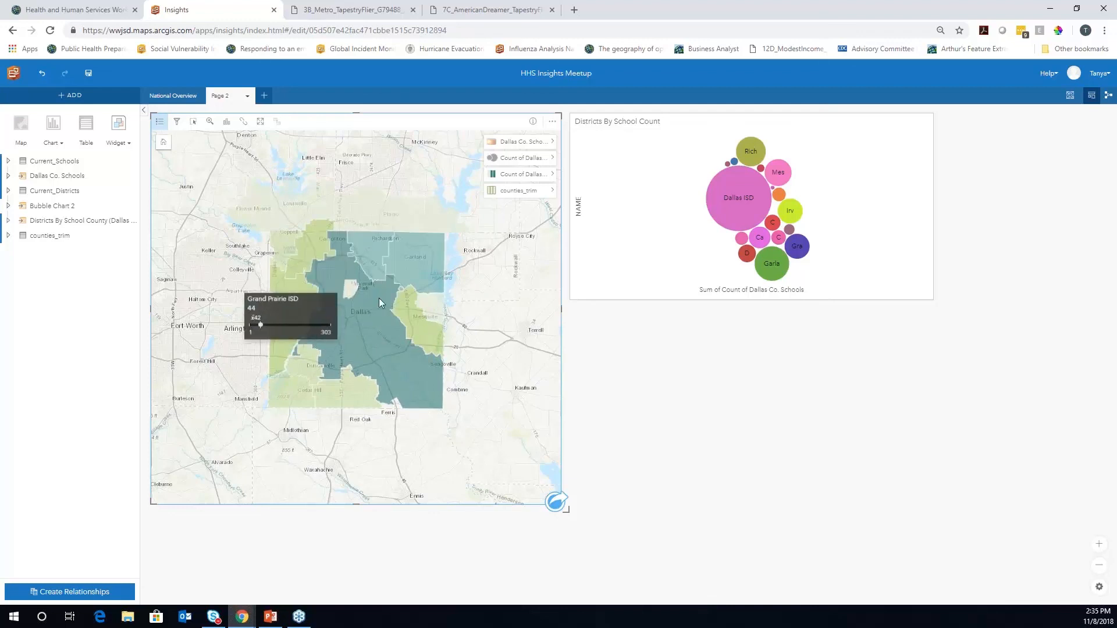
click(492, 158)
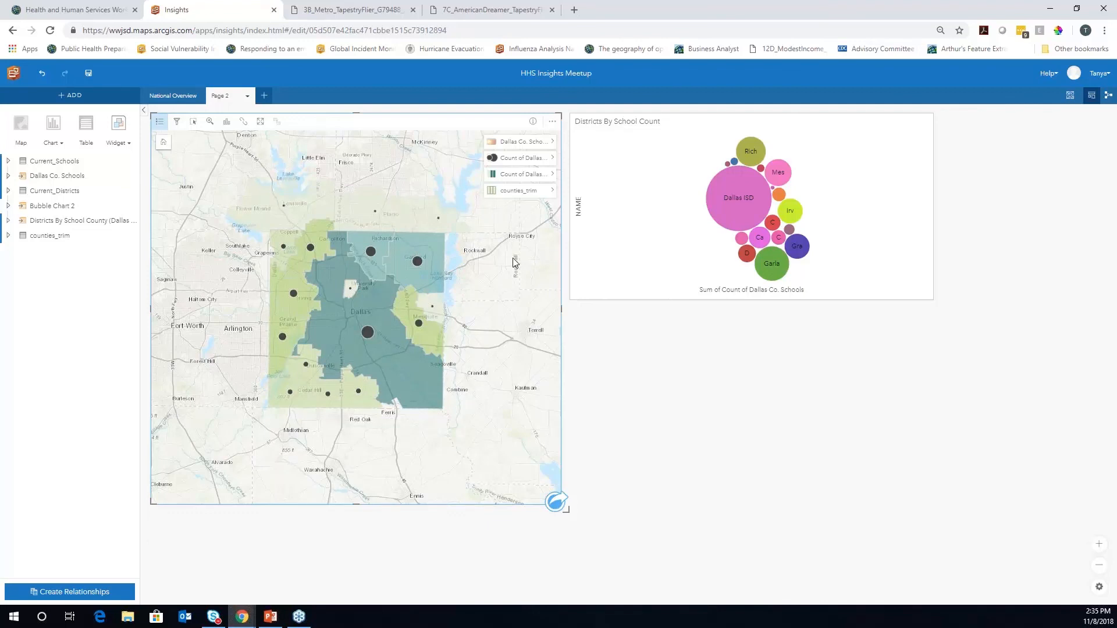
click(491, 143)
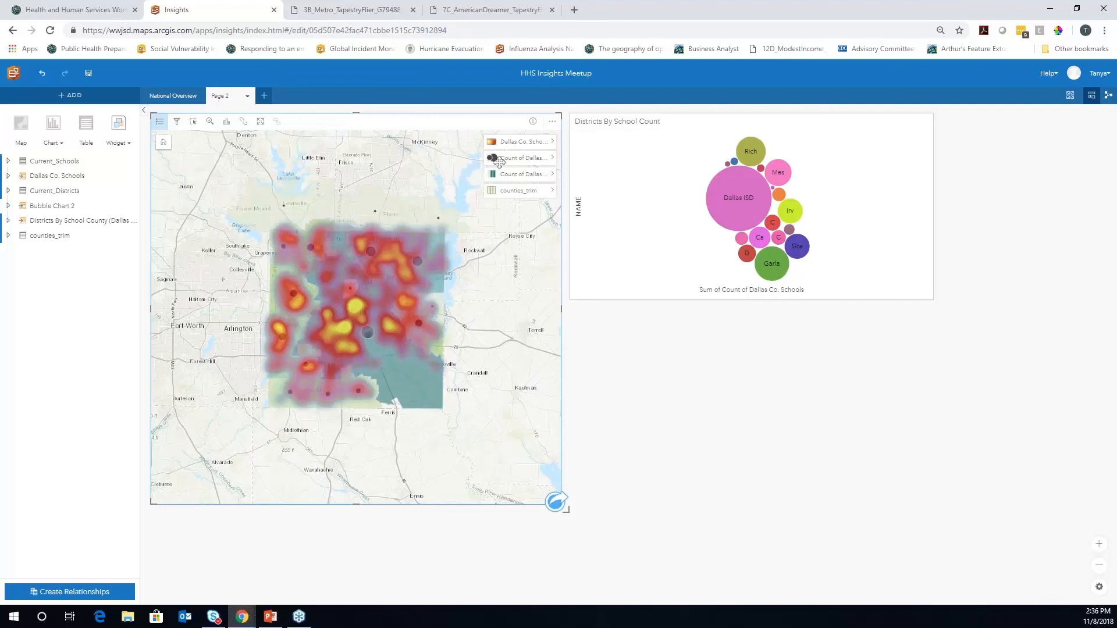
Hide the district polygons, place school count points above the heat map, and select Garland ISD
click(491, 178)
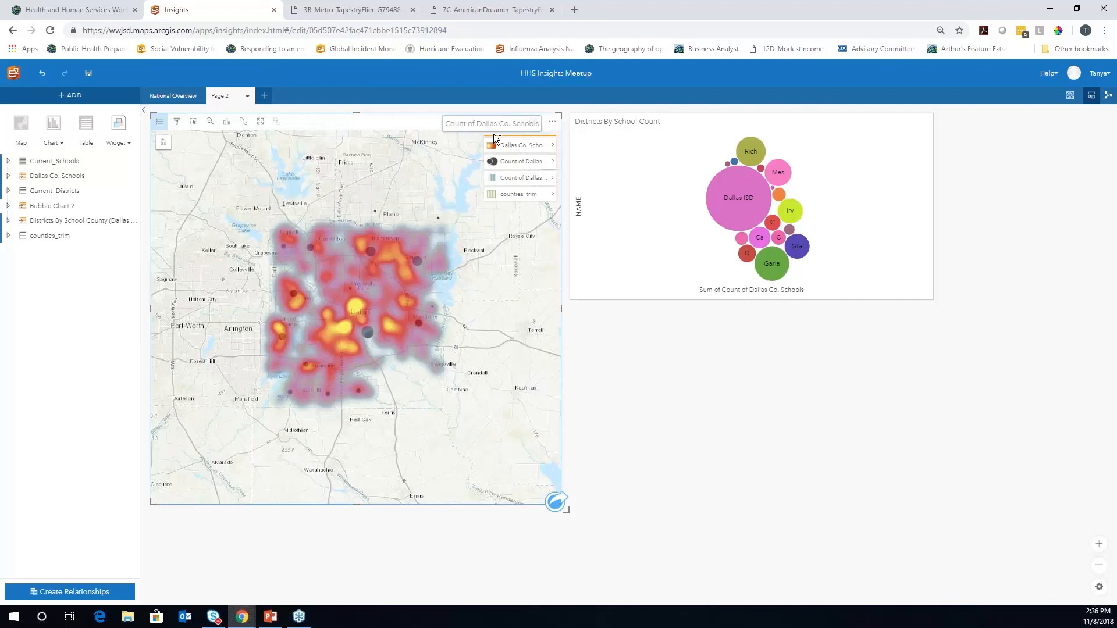
drag(494, 140, 494, 138)
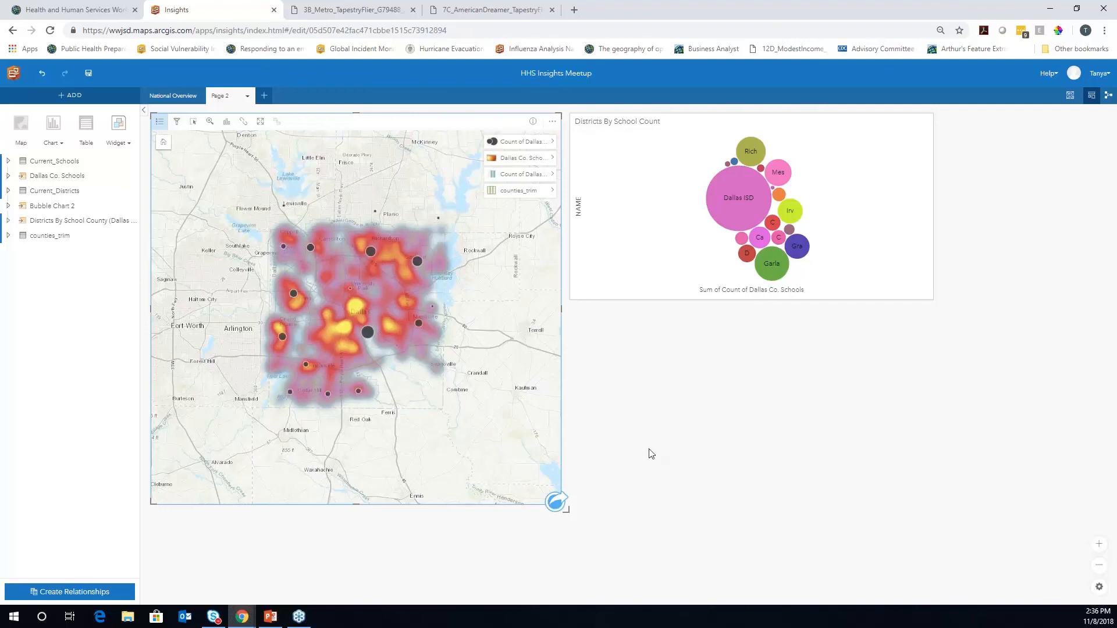
mouse_move(772, 266)
click(770, 262)
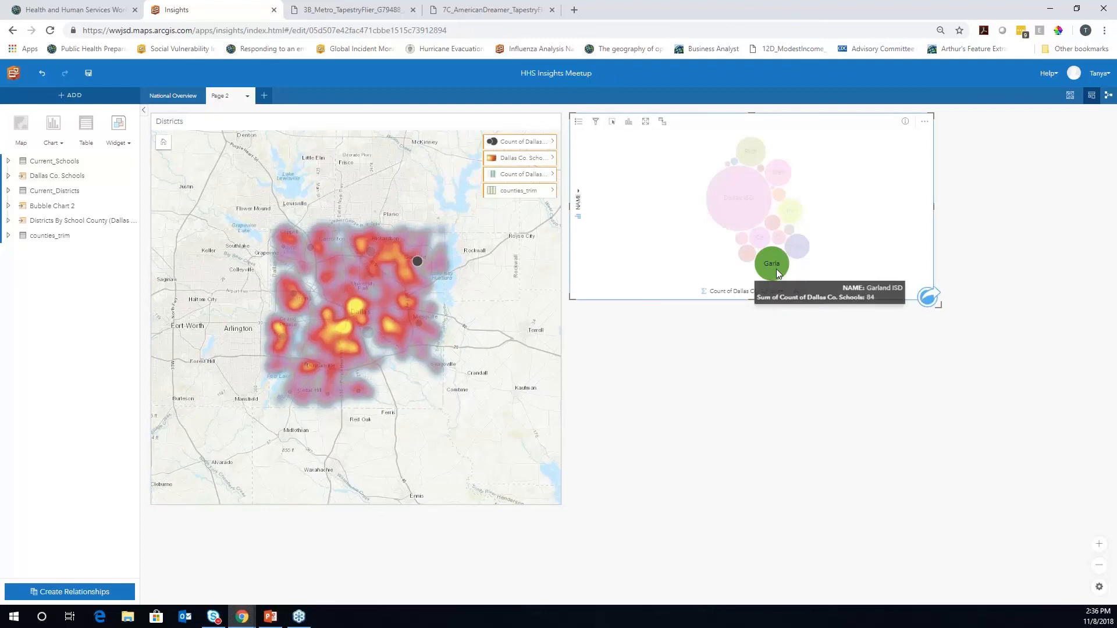
Select Richardson ISD, clear the selection to show all schools, and activate the Districts map card
click(749, 153)
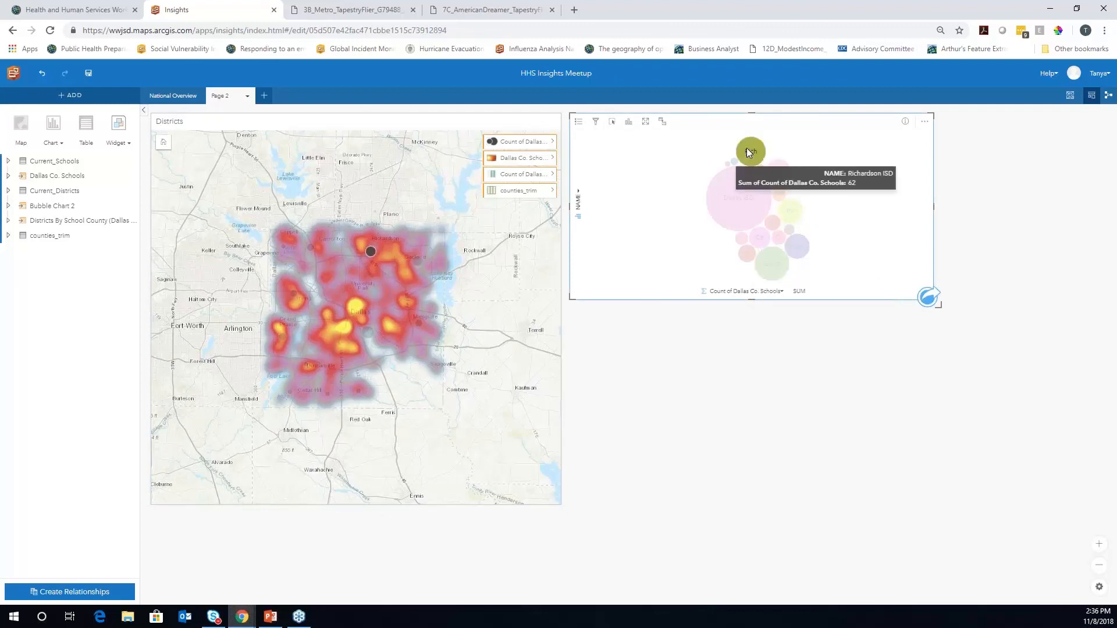
click(654, 245)
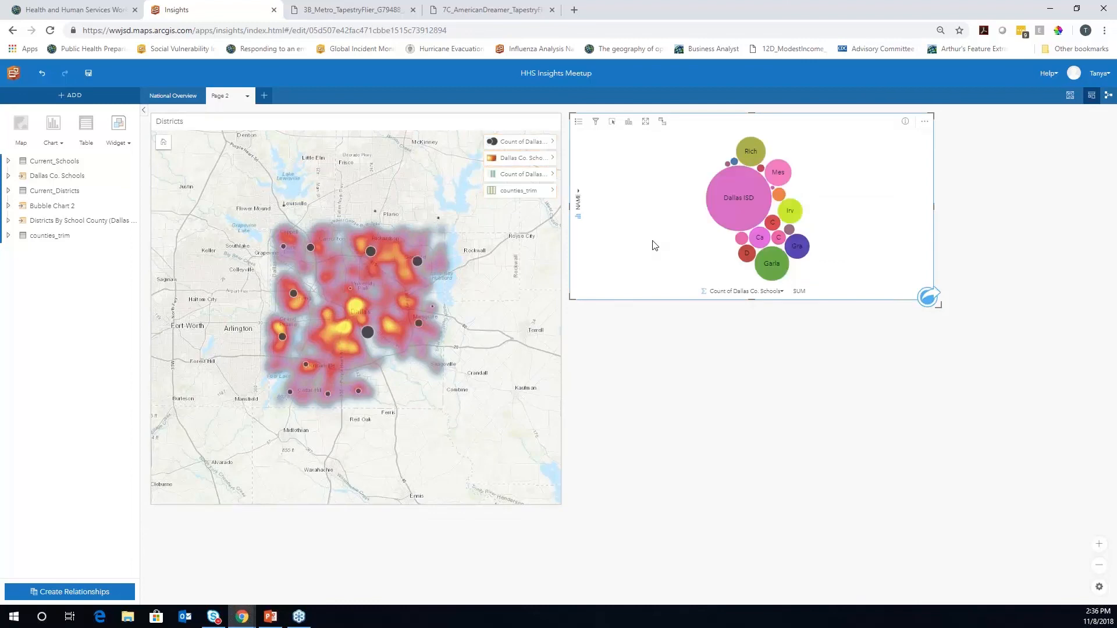
mouse_move(734, 197)
click(528, 438)
Launch Enrich Data from the map's spatial analysis tools with Count of Dallas Co. Schools as the layer
click(549, 492)
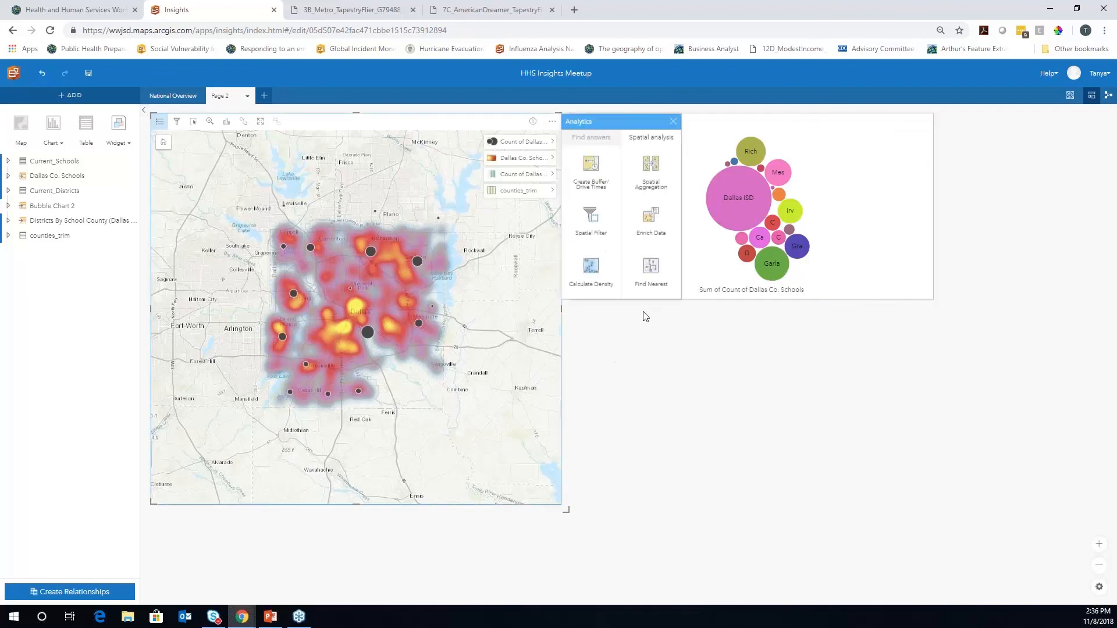
click(655, 224)
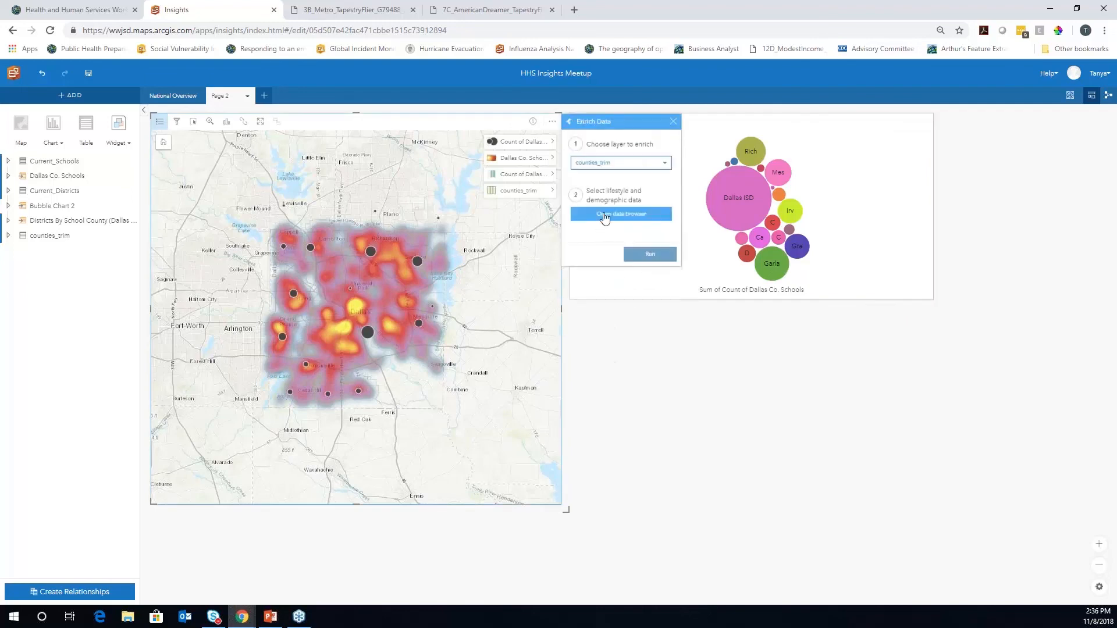
click(665, 163)
click(622, 189)
In the data browser, set the data country to United States
click(606, 217)
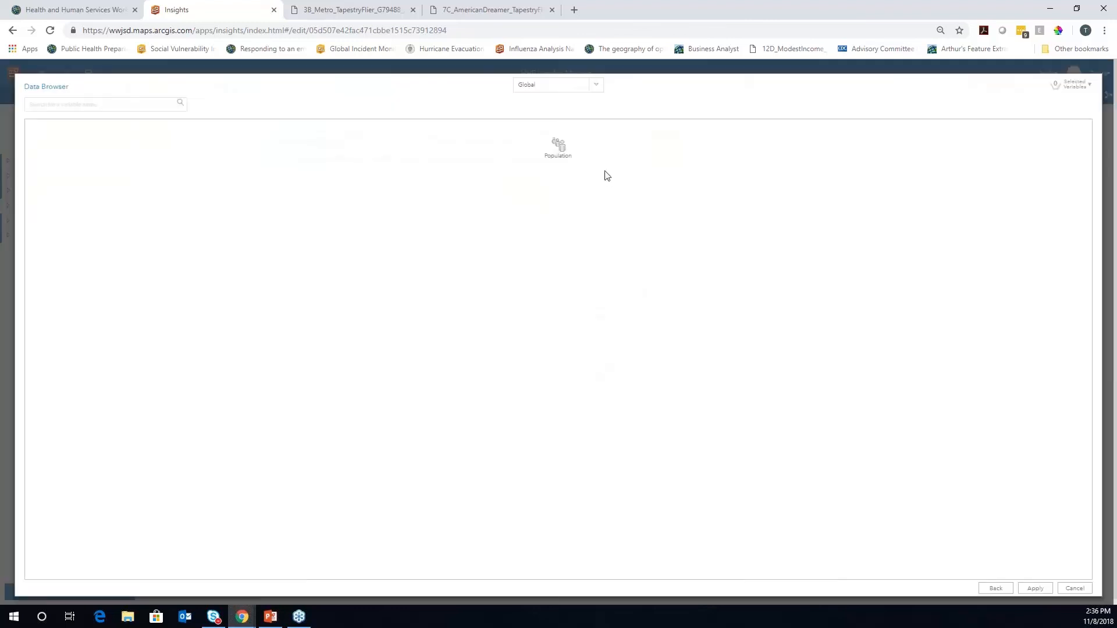
click(596, 86)
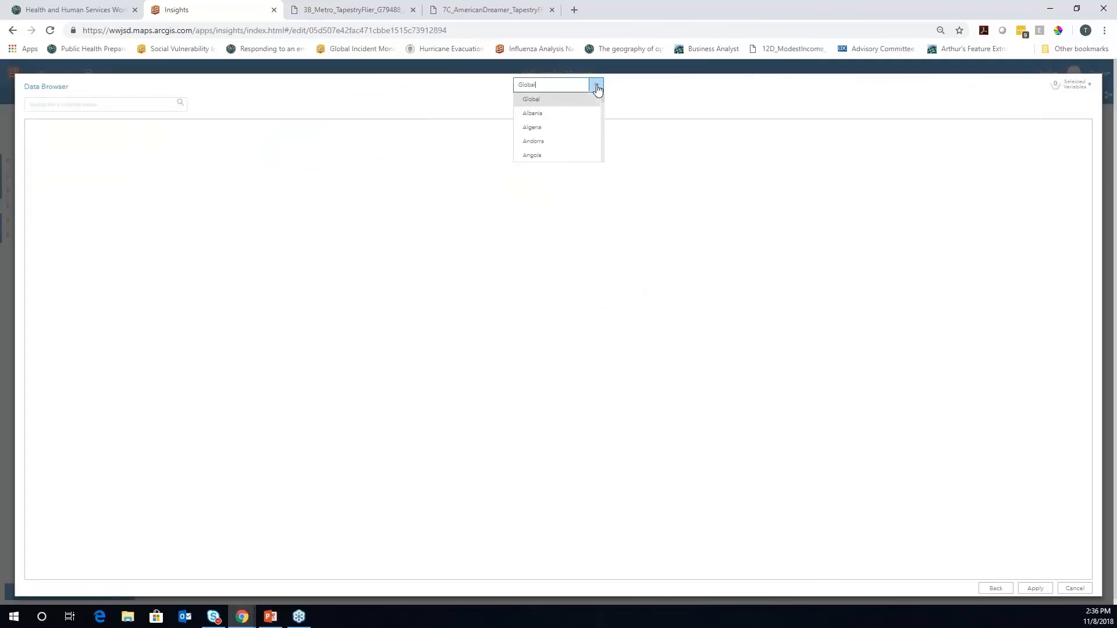
scroll(603, 107, down, 6)
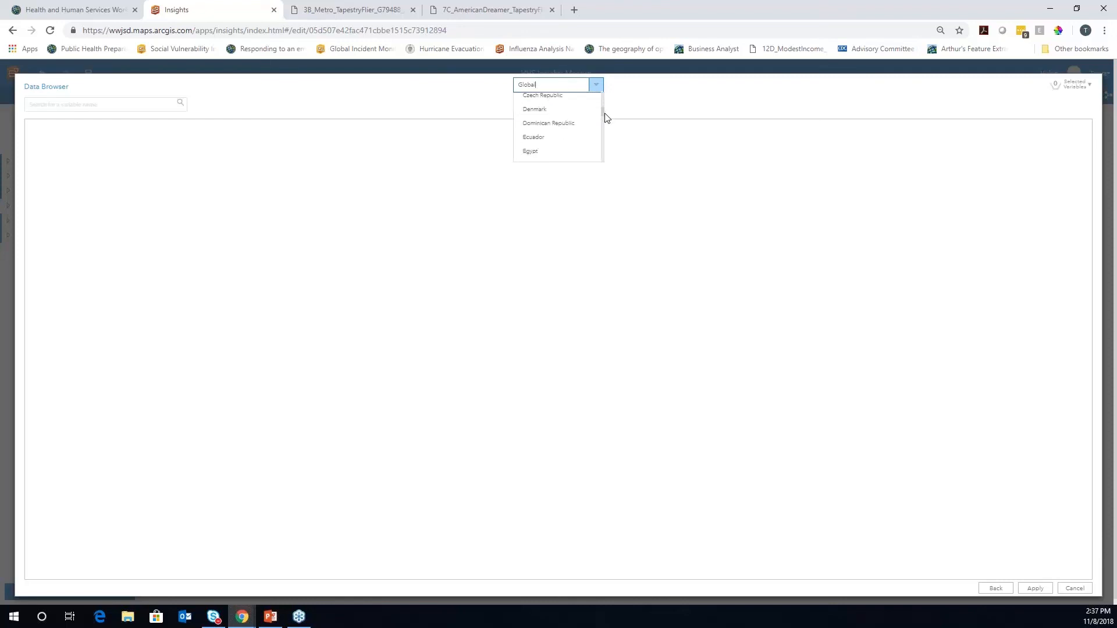
drag(605, 109, 477, 95)
text(united)
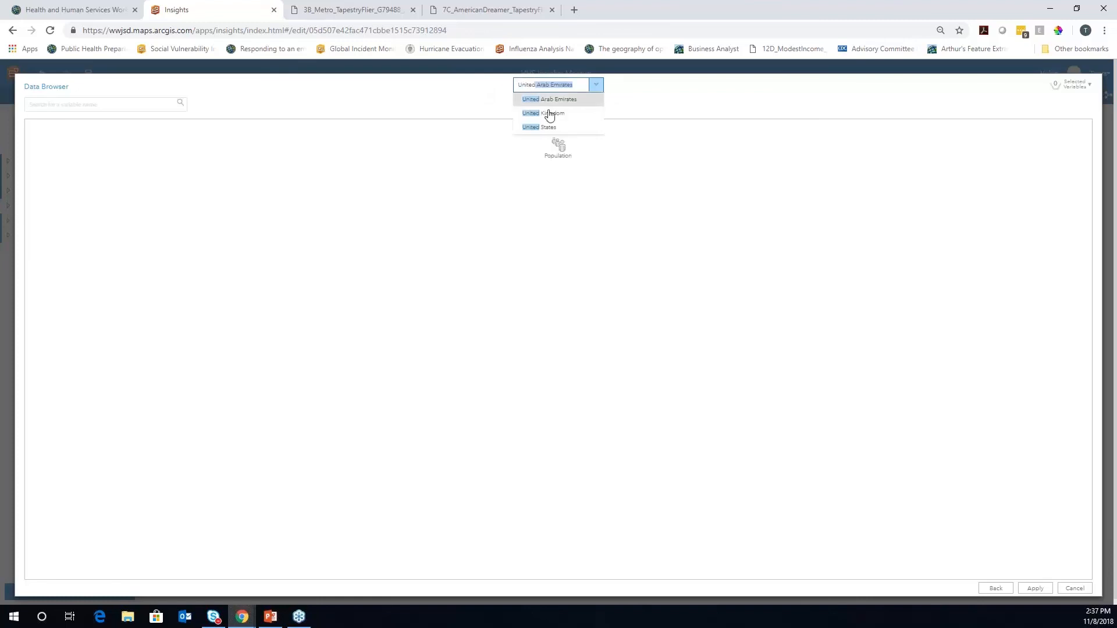
click(548, 126)
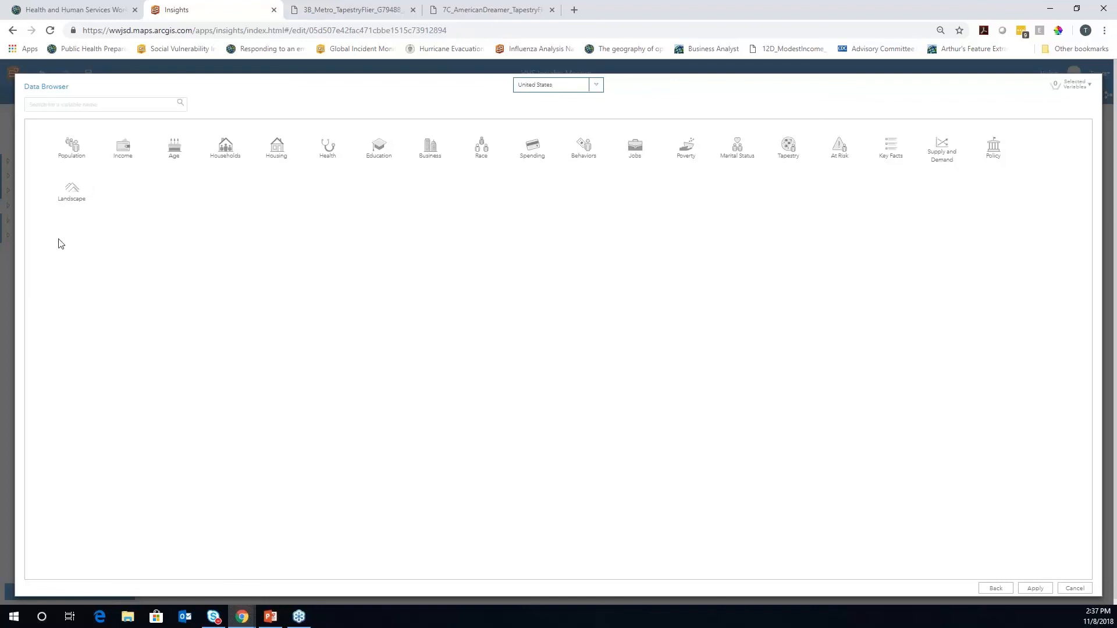
Search 'dom', pick 2018 Dominant Tapestry Segment Name (Esri), and apply it
click(105, 106)
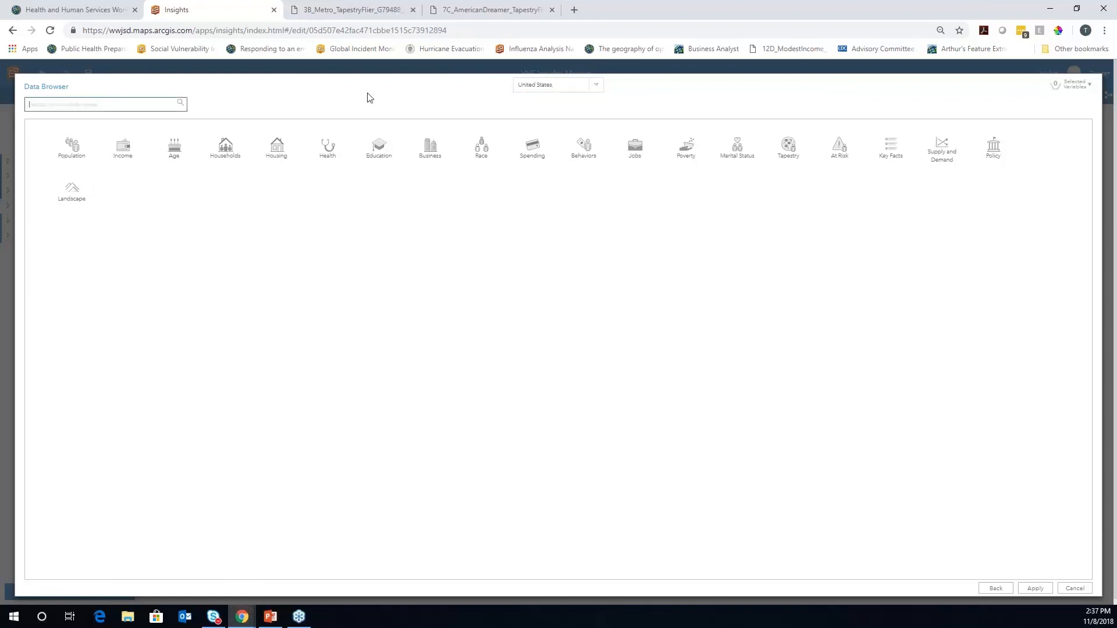
text(dominant tapestry)
key(Return)
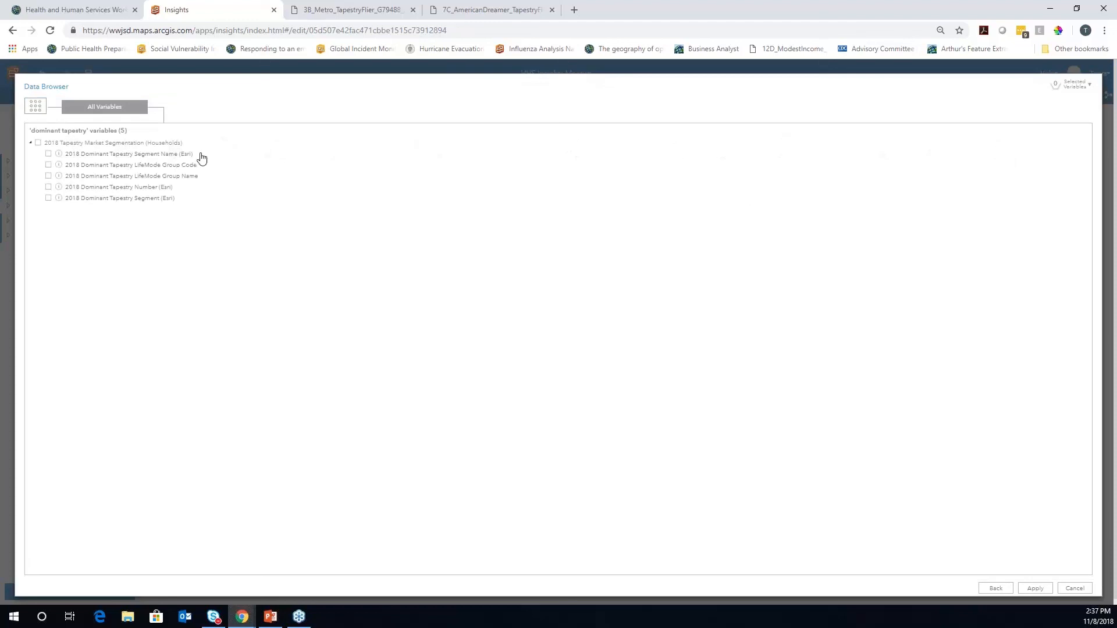
click(155, 155)
click(1035, 588)
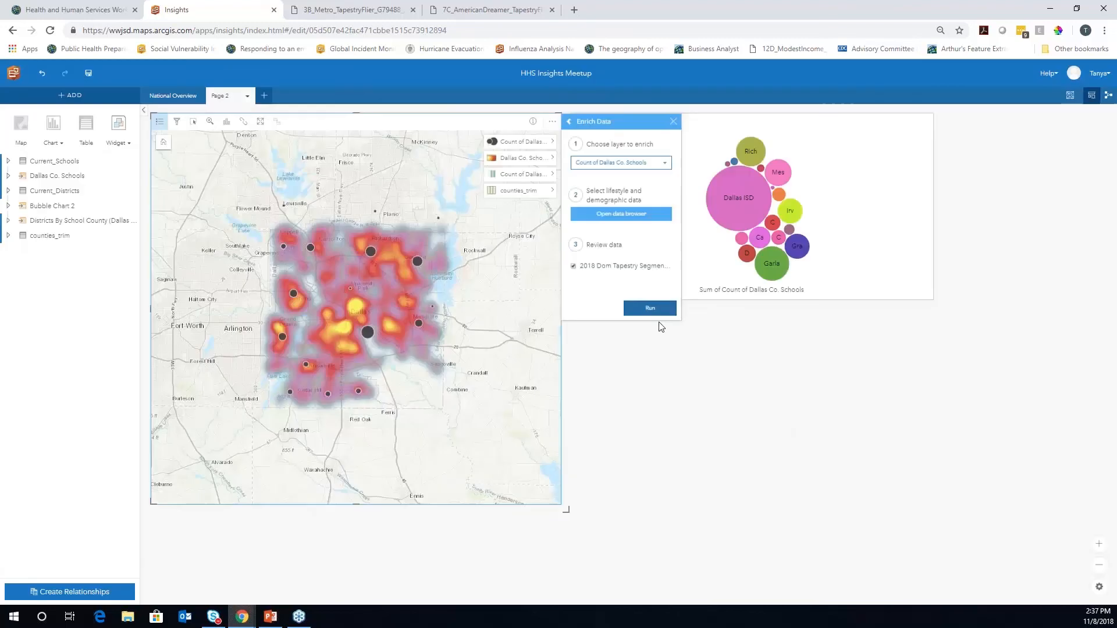
Run the enrichment, hide the Enrich 1 layer, and expand Enrich 1 to see 2018 Dom Tapestry Segment
click(650, 309)
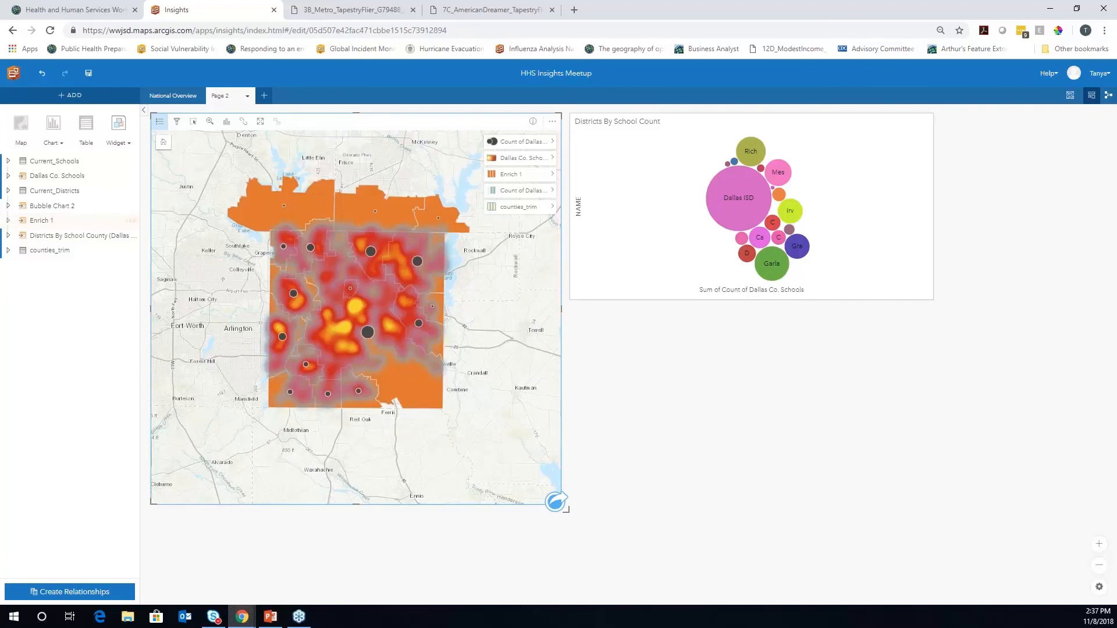
click(492, 176)
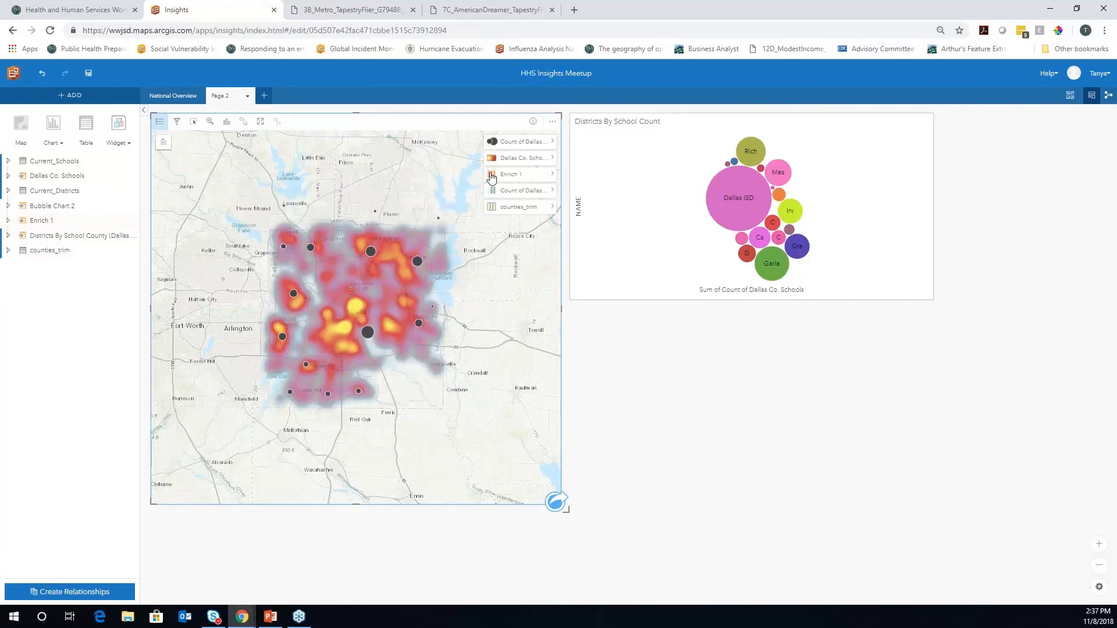
click(8, 221)
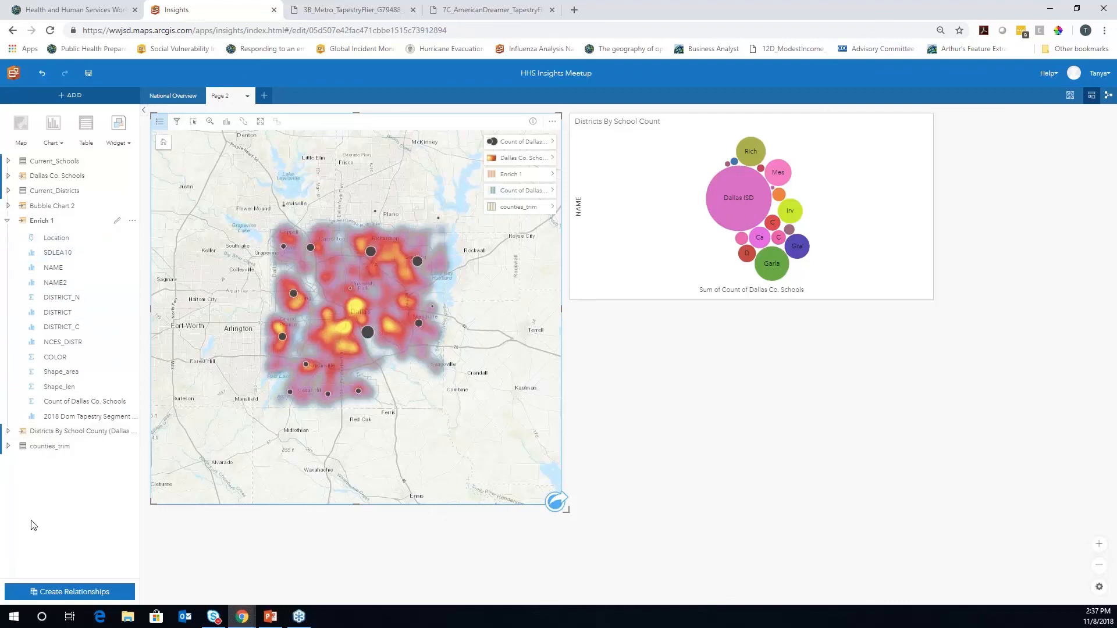
Create a donut chart of districts by 2018 Dom Tapestry Segment, enlarge its card, and select Dallas ISD
click(54, 417)
drag(54, 416, 606, 439)
drag(757, 402, 933, 387)
drag(752, 499, 763, 528)
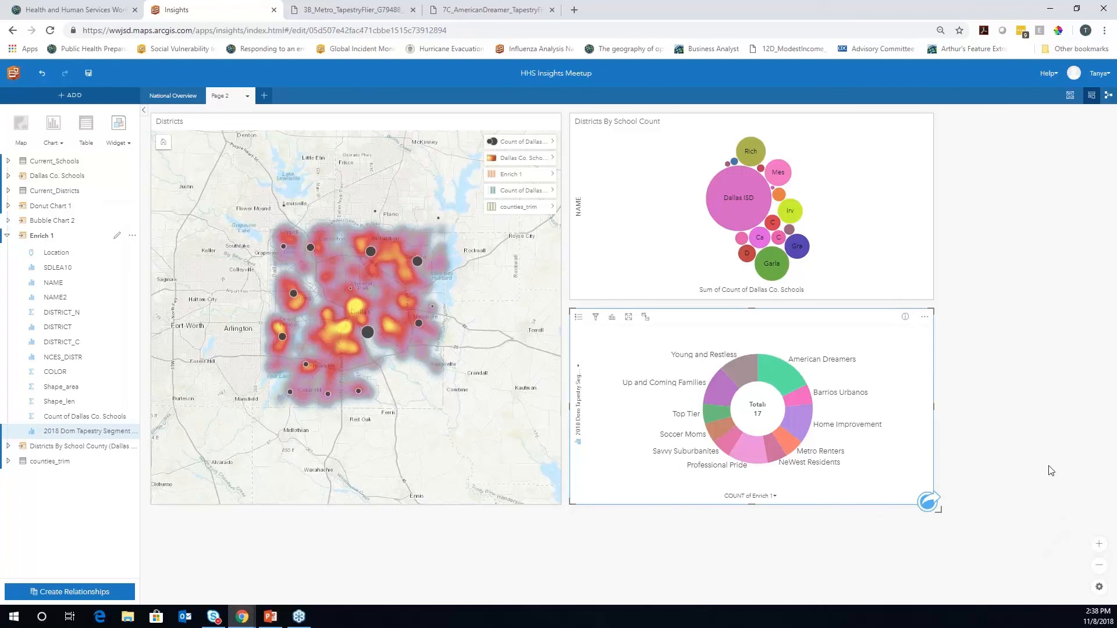
click(368, 332)
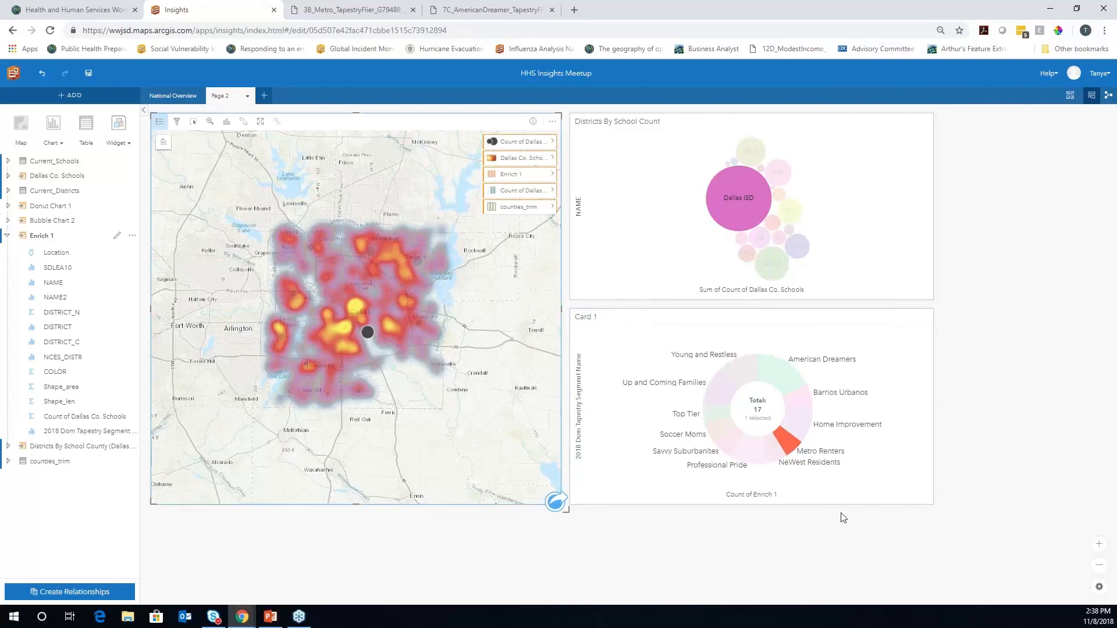
mouse_move(795, 450)
click(350, 10)
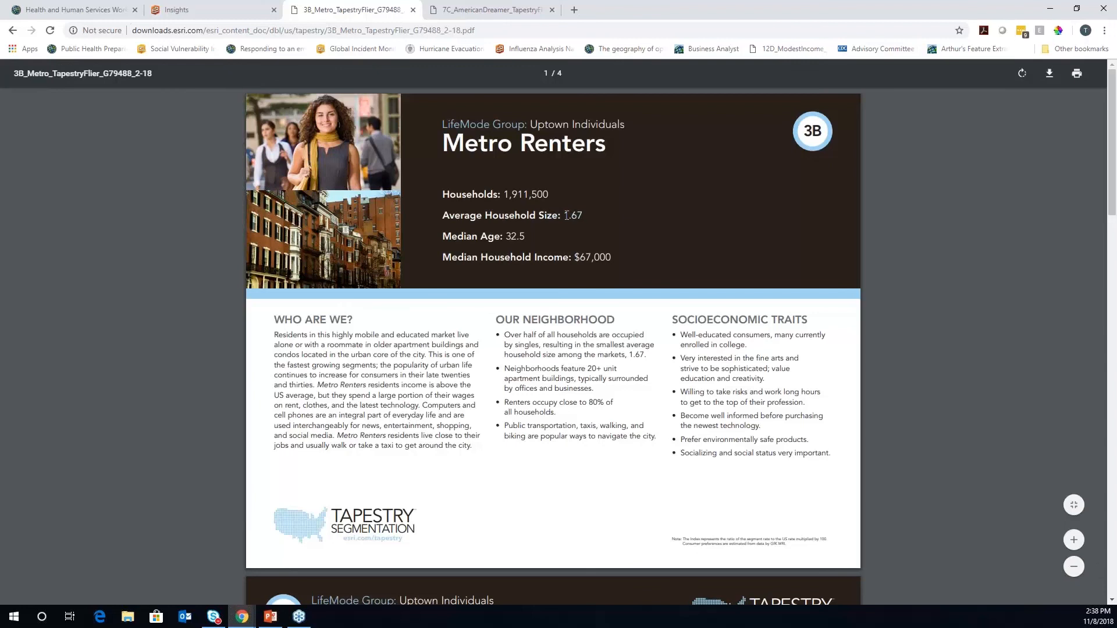
drag(567, 216, 581, 215)
click(223, 12)
Clear the Dallas ISD selection to show all segments, then view the American Dreamers (7C) flier
click(892, 370)
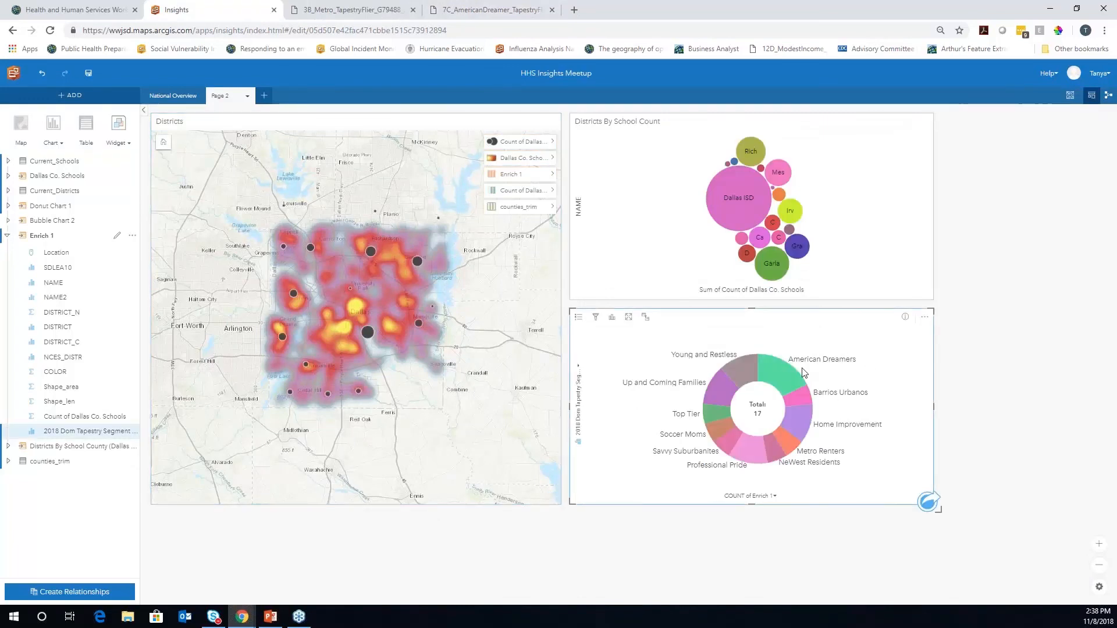
mouse_move(785, 373)
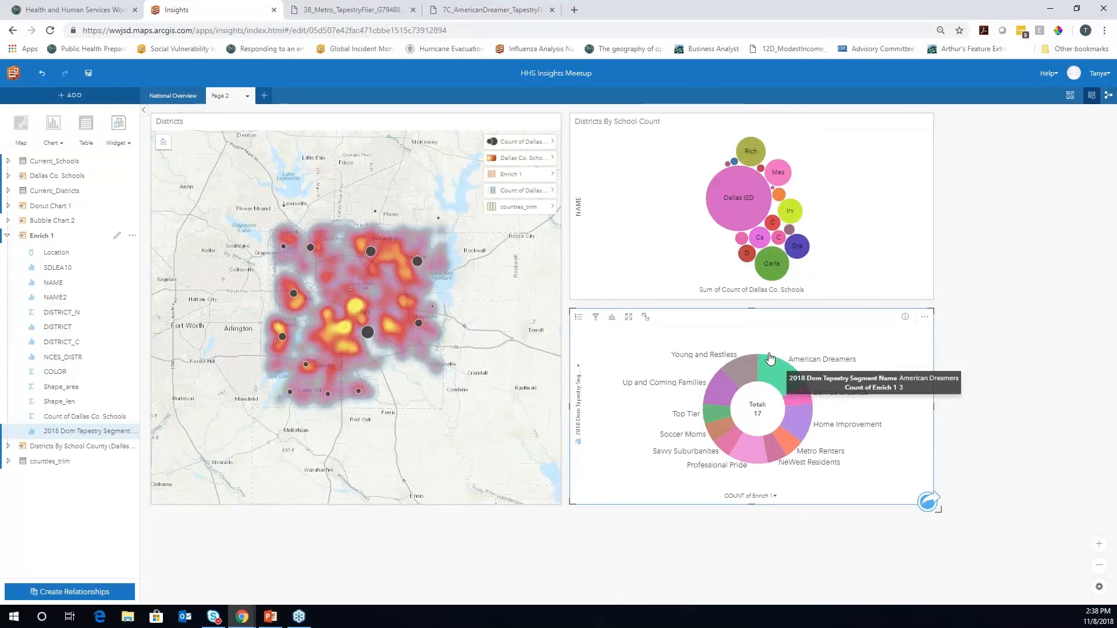
click(488, 10)
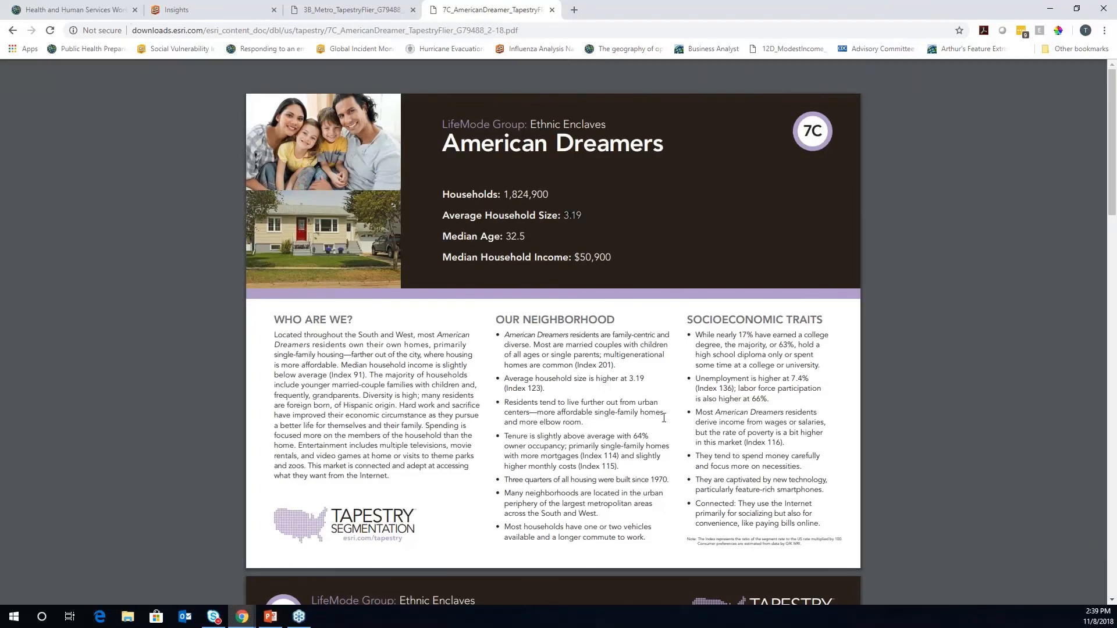
drag(300, 385, 459, 385)
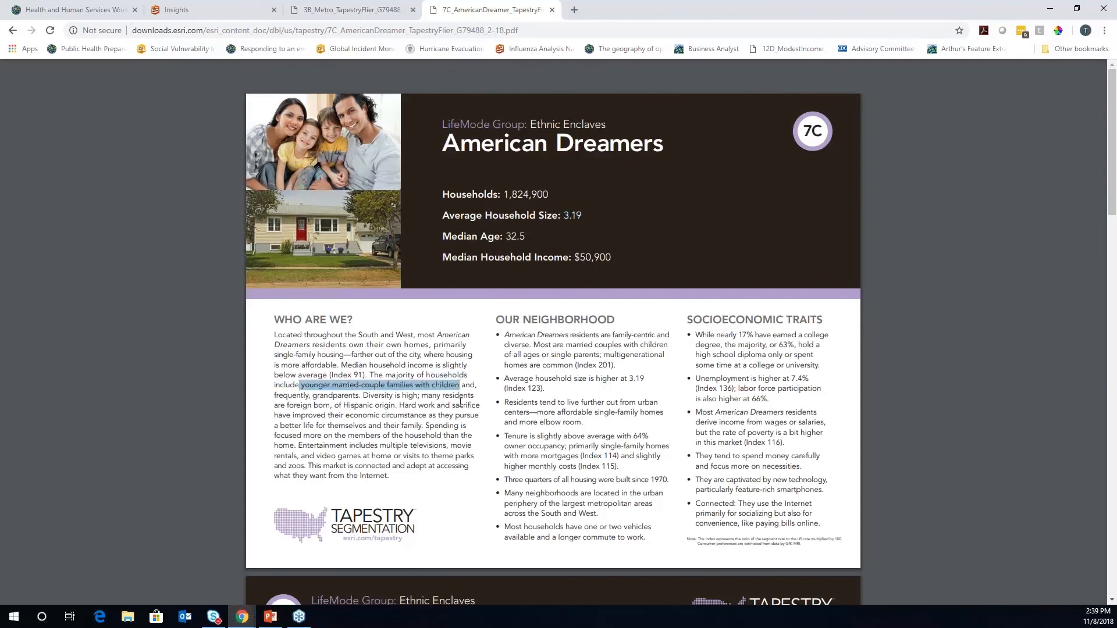
click(365, 395)
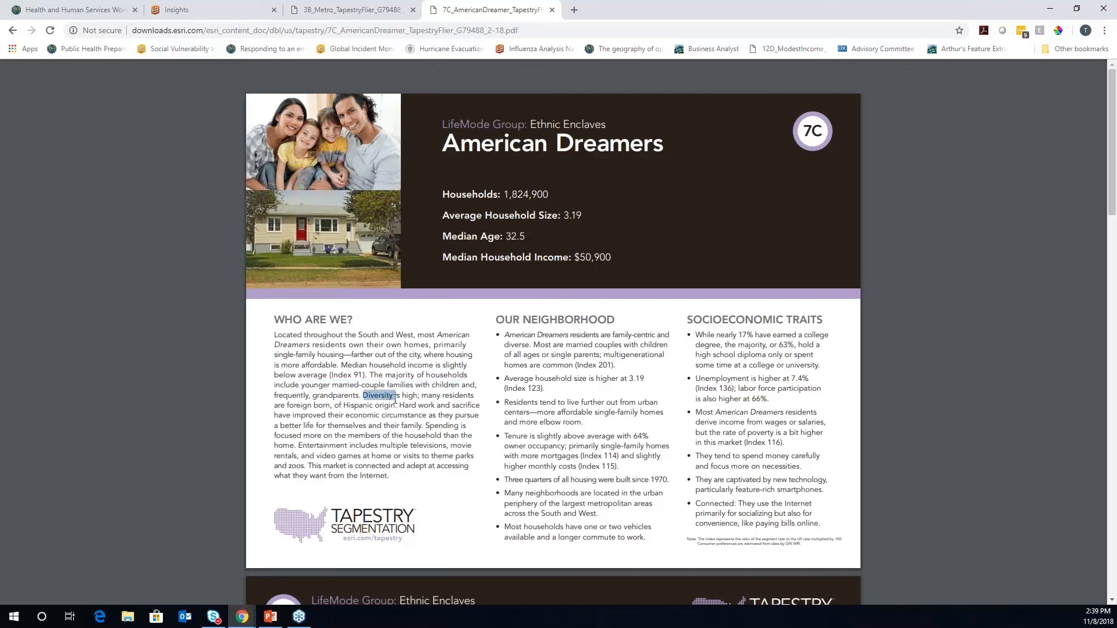
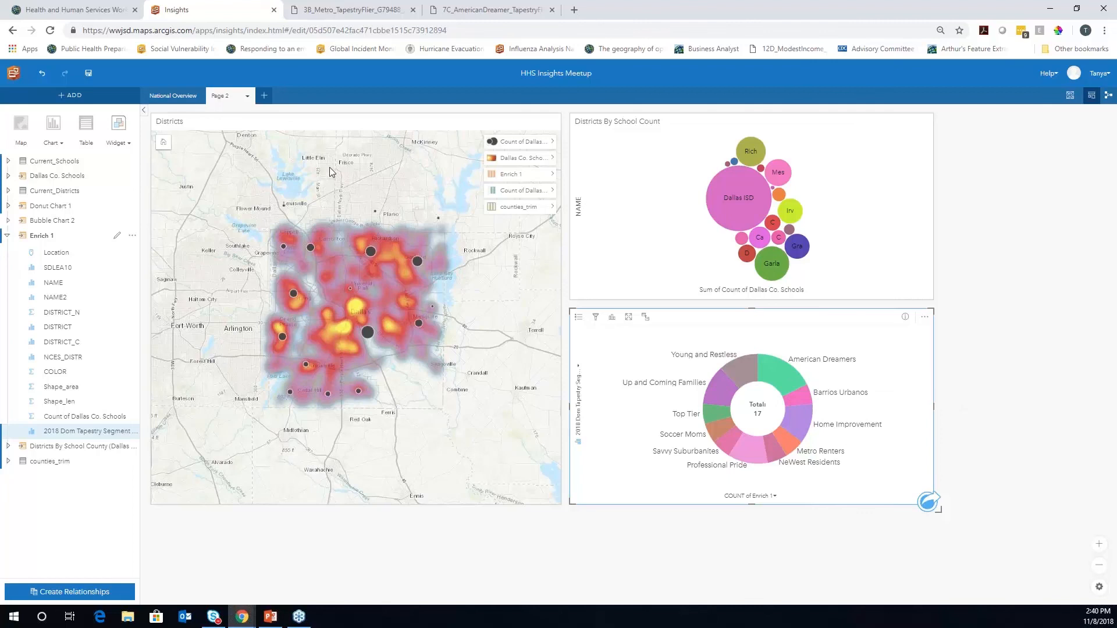
Start a new page and add the AssistedLivingReports and Hospitals_in_TX datasets to it
click(265, 96)
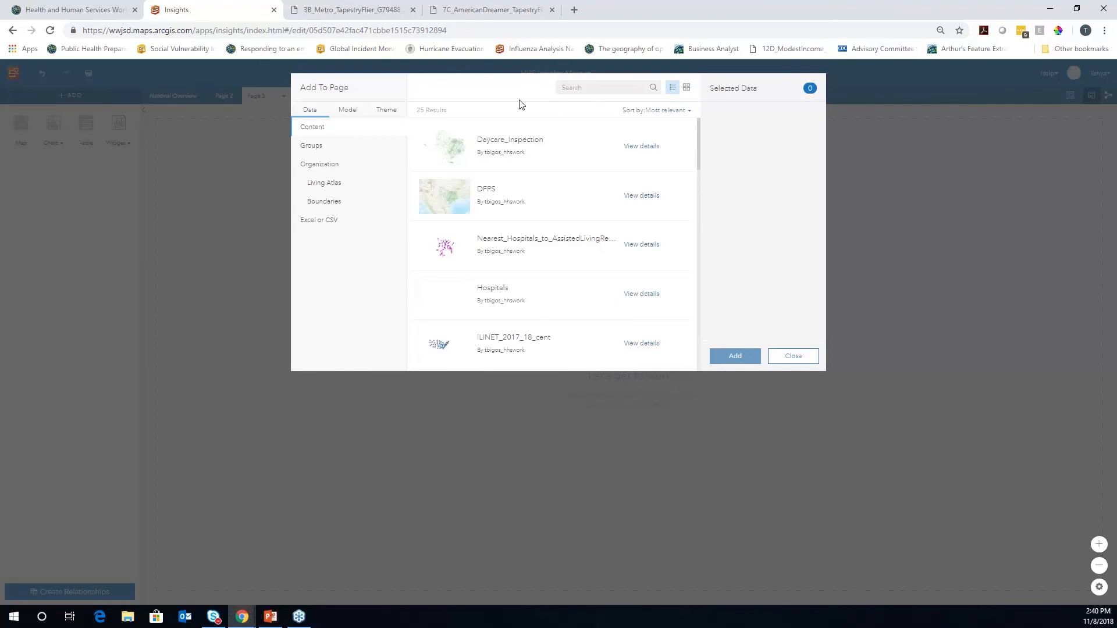
click(583, 86)
text(assiste)
click(653, 88)
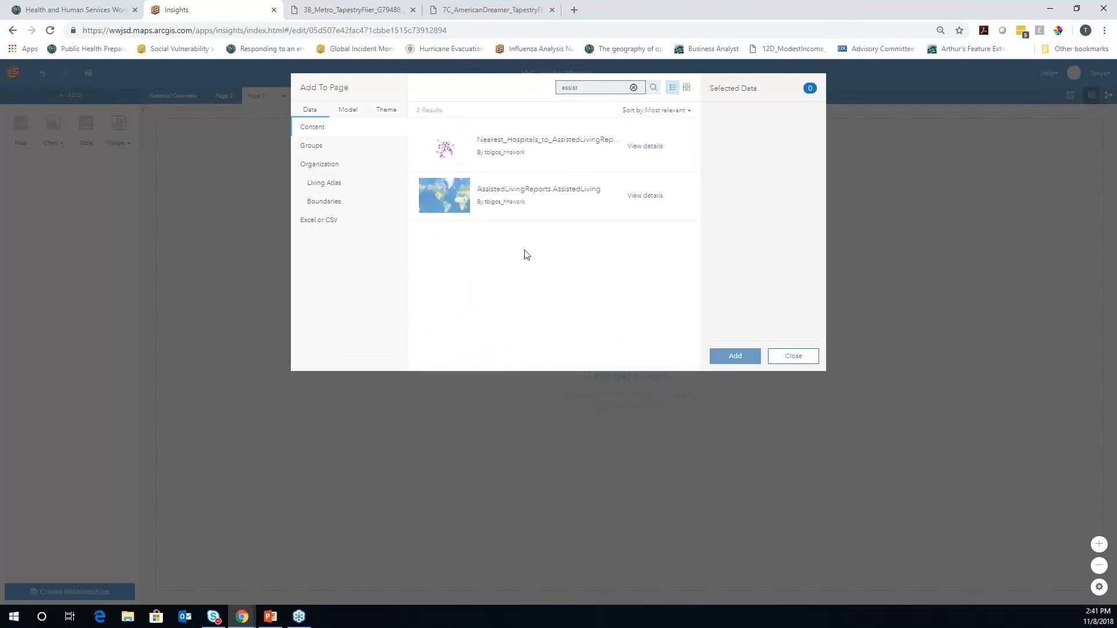
click(540, 192)
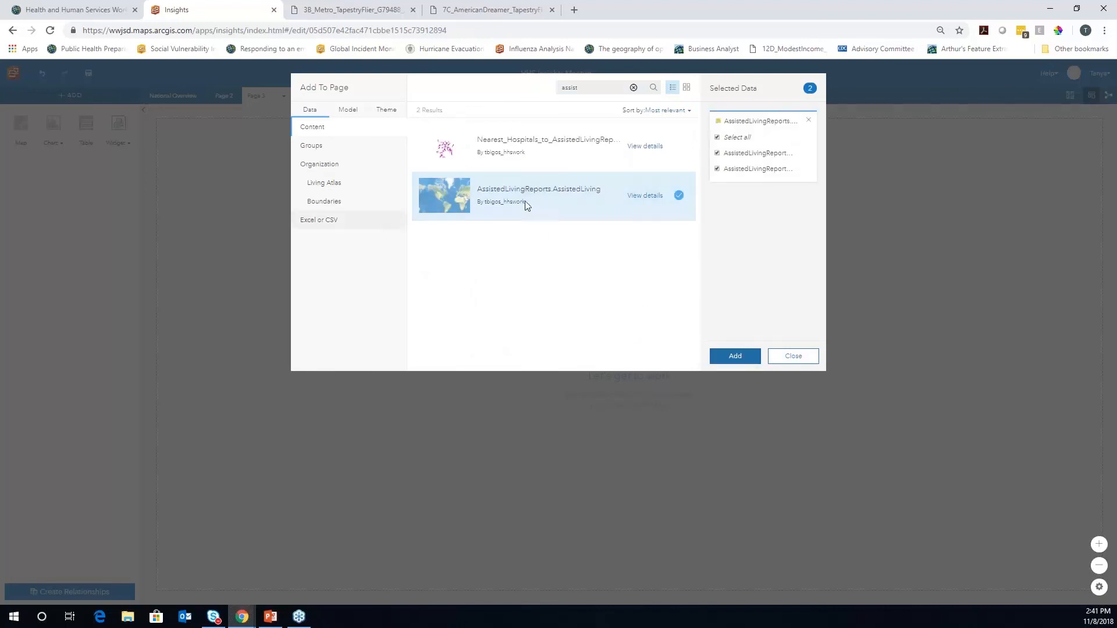
drag(590, 87, 538, 92)
text(hosptital)
click(585, 207)
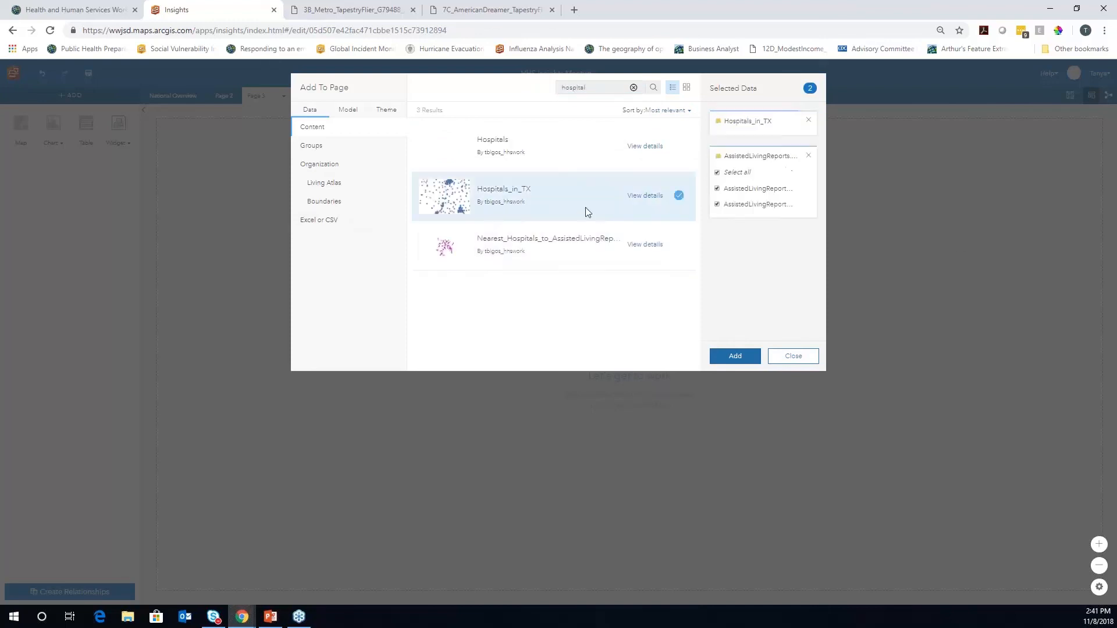
click(741, 358)
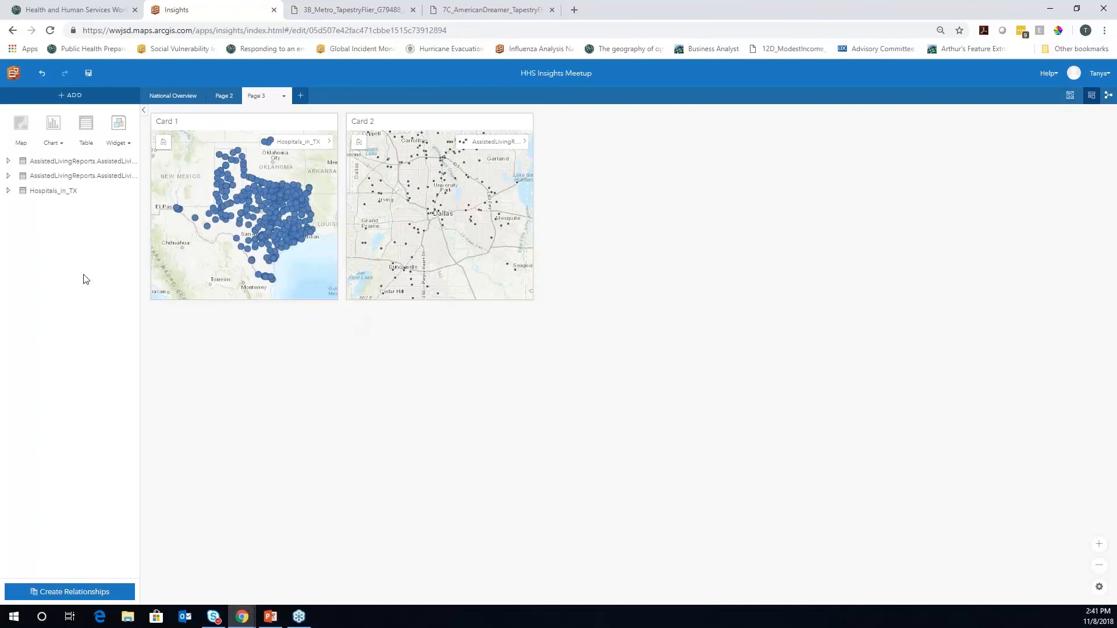
Remove the second AssistedLivingReports dataset, then expand the remaining one and open its options
click(7, 178)
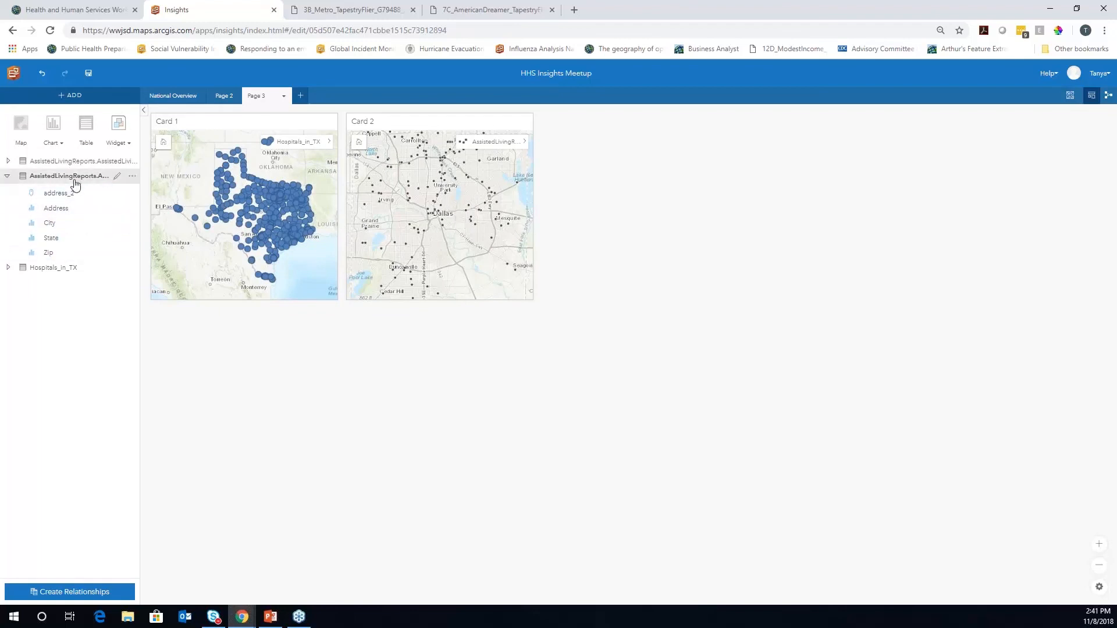
click(132, 175)
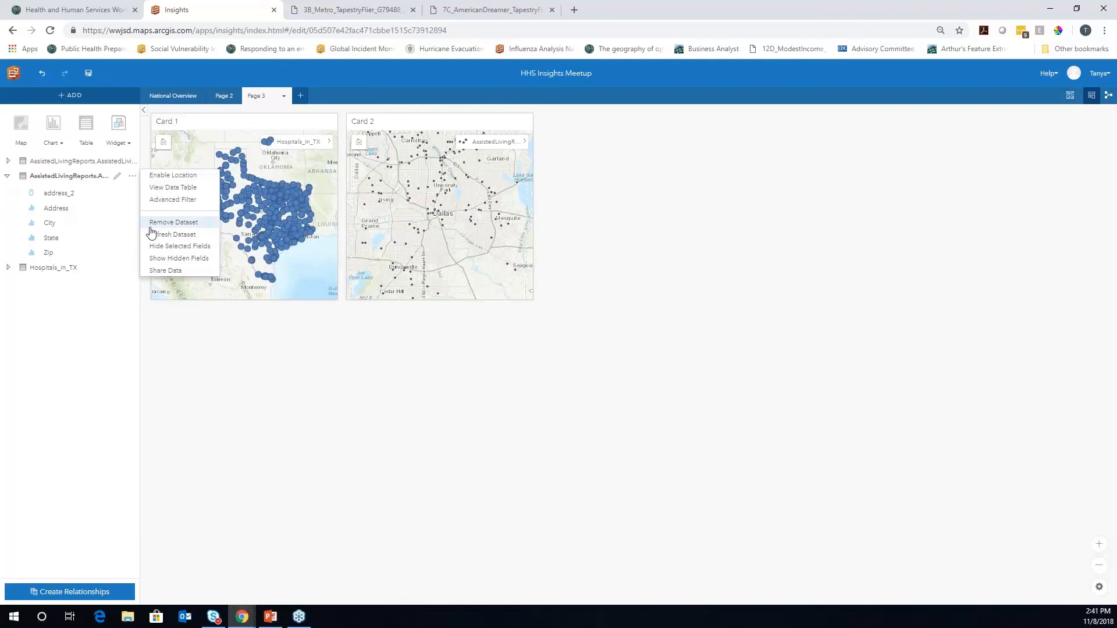
click(163, 223)
click(555, 170)
click(8, 161)
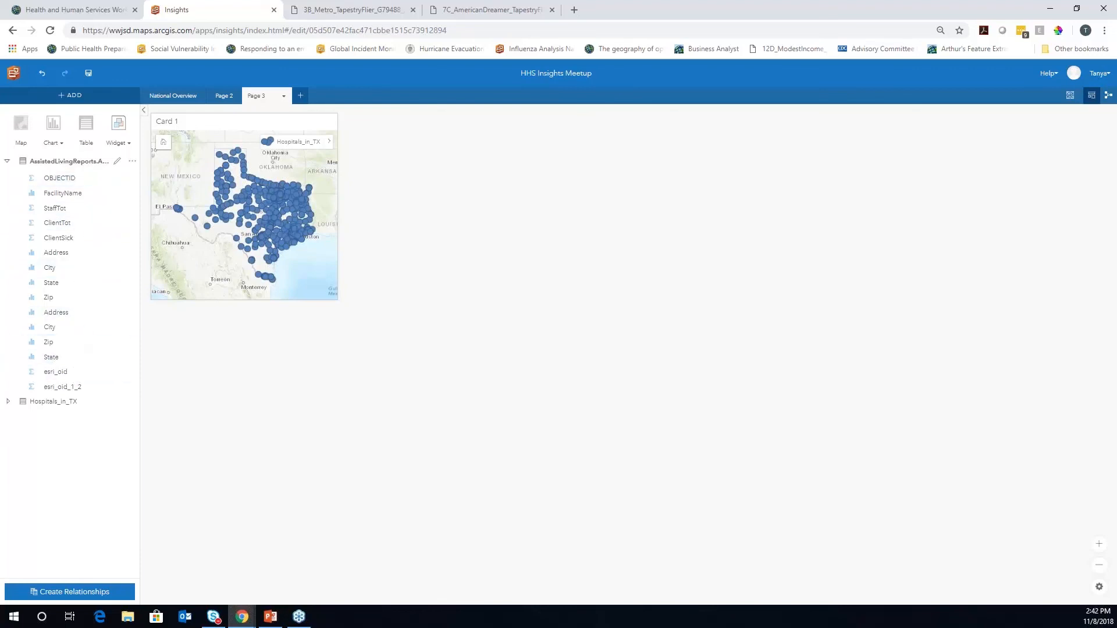
click(135, 164)
Geocode the assisted living facilities by their address fields and enlarge the Hospitals_in_TX map card
click(171, 168)
click(247, 203)
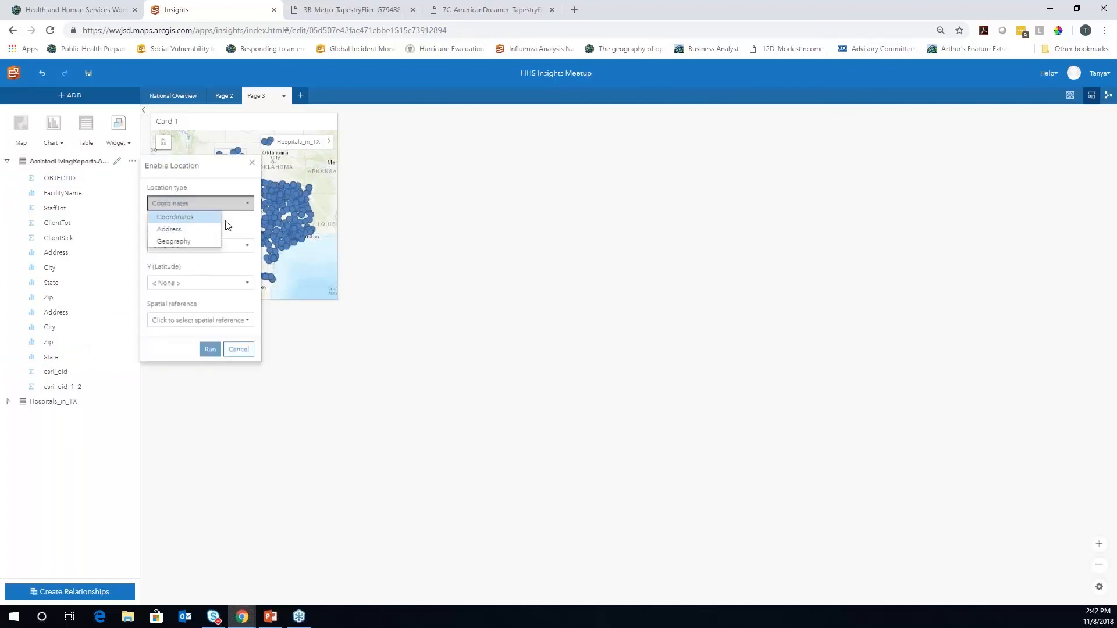
click(214, 230)
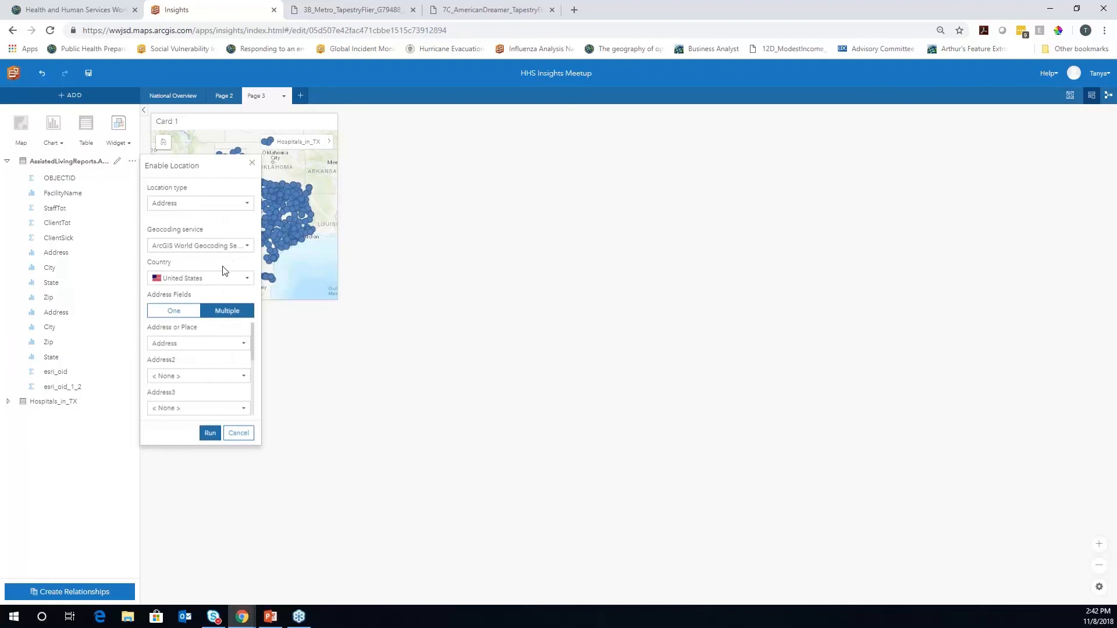
drag(249, 346, 256, 404)
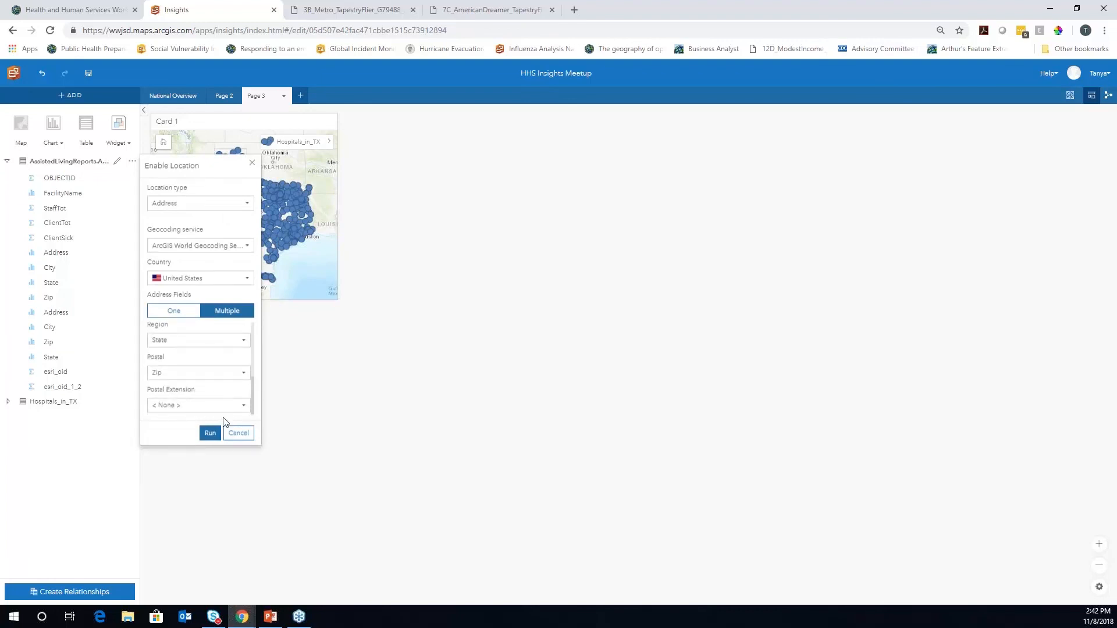
click(210, 433)
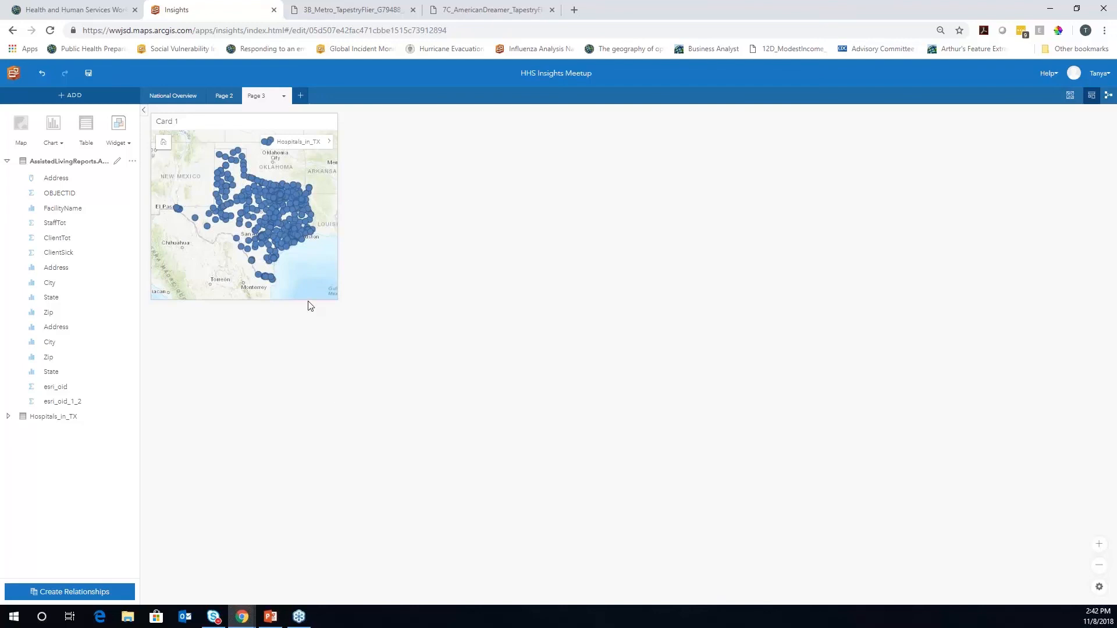
click(303, 282)
mouse_move(342, 304)
mouse_down()
mouse_move(414, 450)
mouse_move(484, 452)
mouse_up()
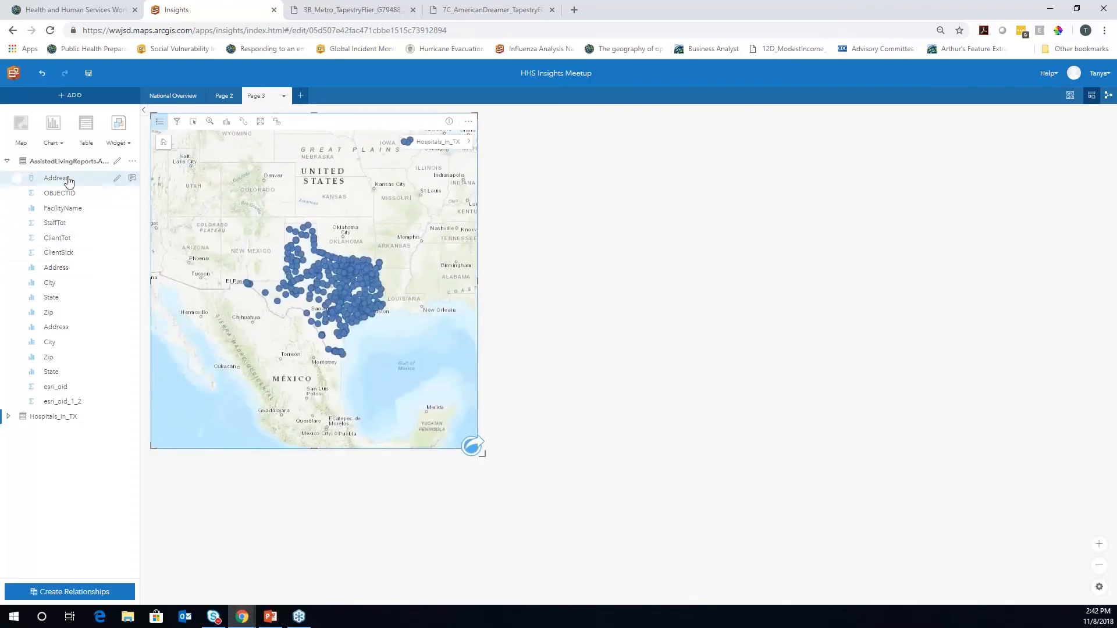
Add ClientTot to the hospitals map as a new sized-point layer
click(56, 243)
drag(56, 243, 332, 278)
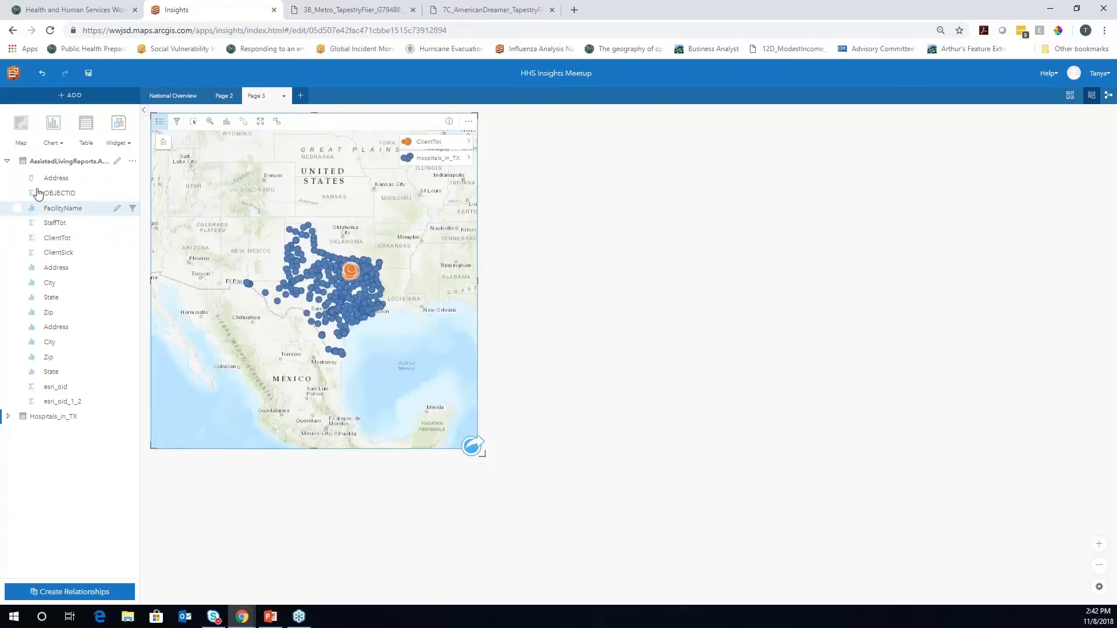
click(55, 238)
drag(56, 238, 78, 242)
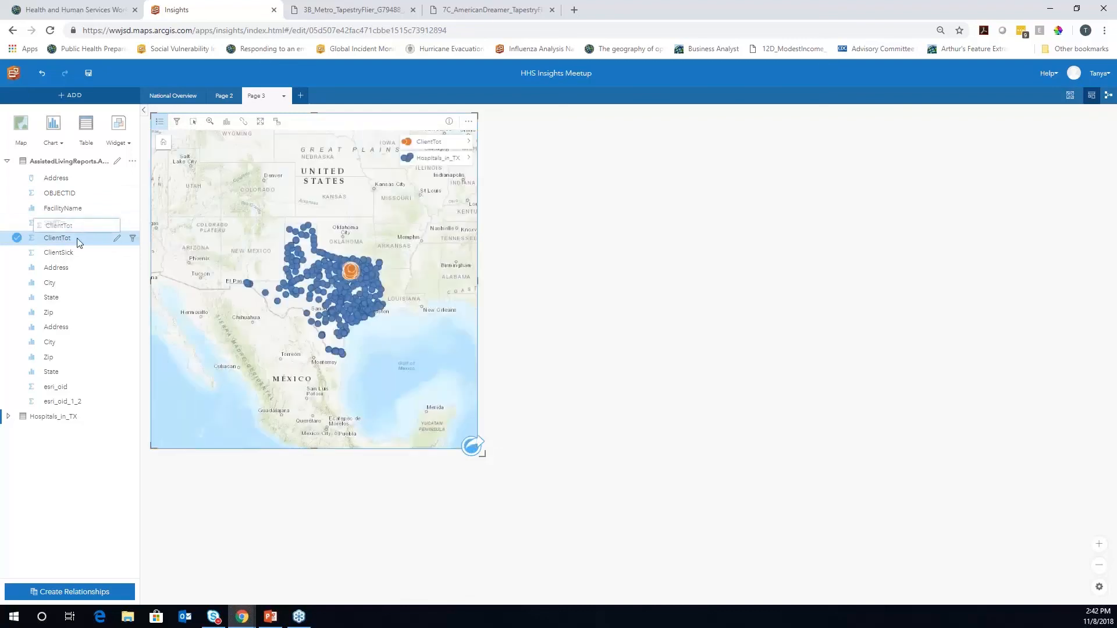
Zoom the map into Dallas and draw Hospitals_in_TX above the ClientTot layer
mouse_move(337, 262)
scroll(349, 271, up, 5)
drag(384, 271, 445, 332)
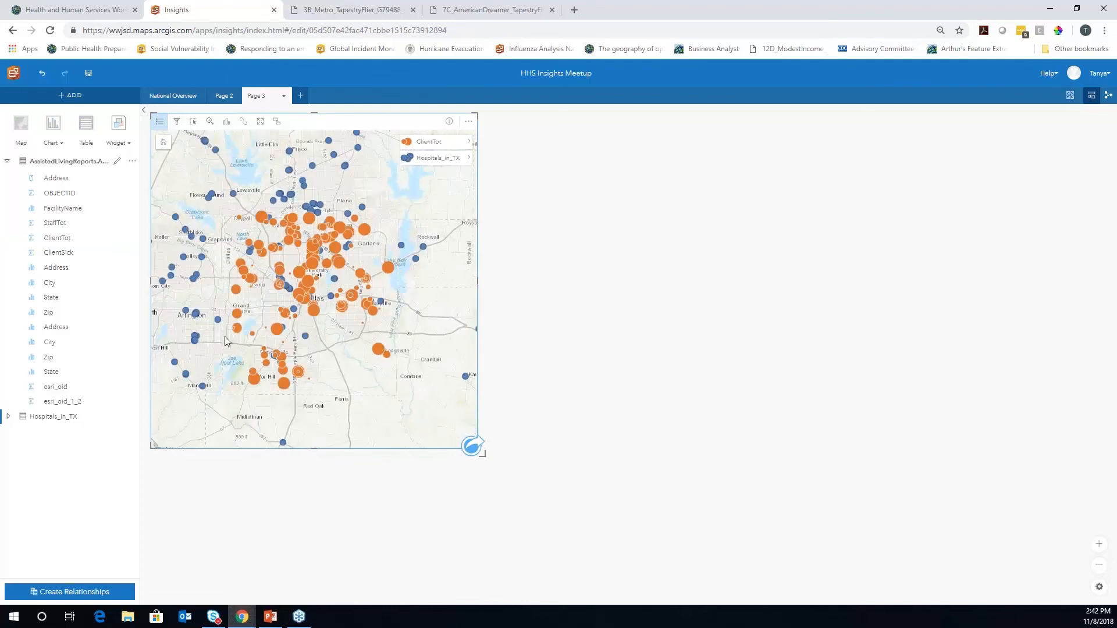
mouse_move(204, 201)
drag(230, 203, 429, 401)
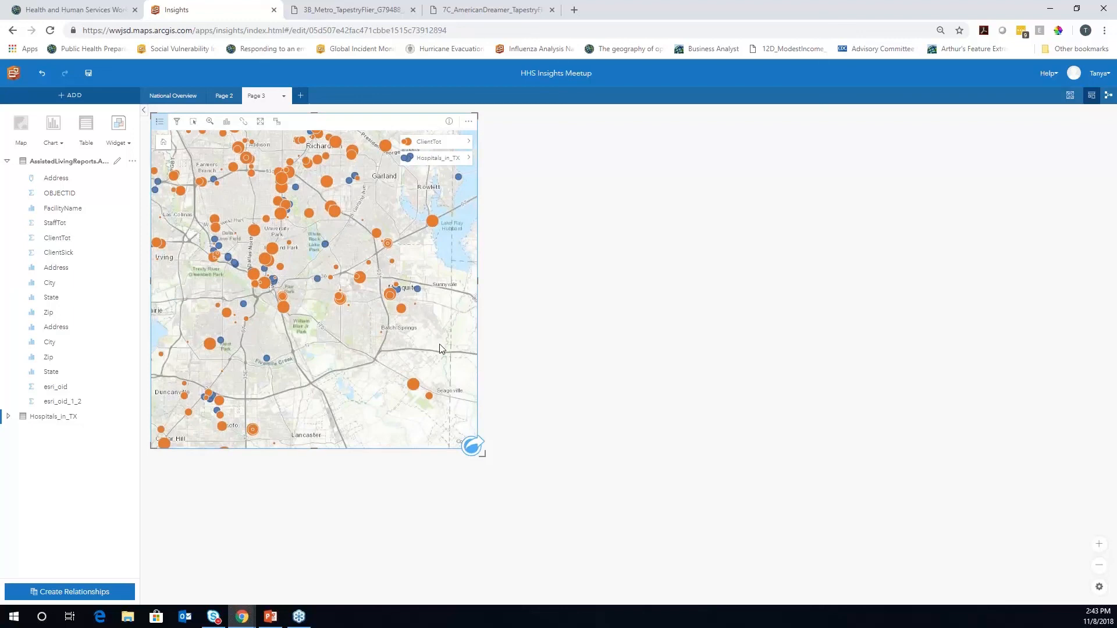
drag(440, 347, 457, 350)
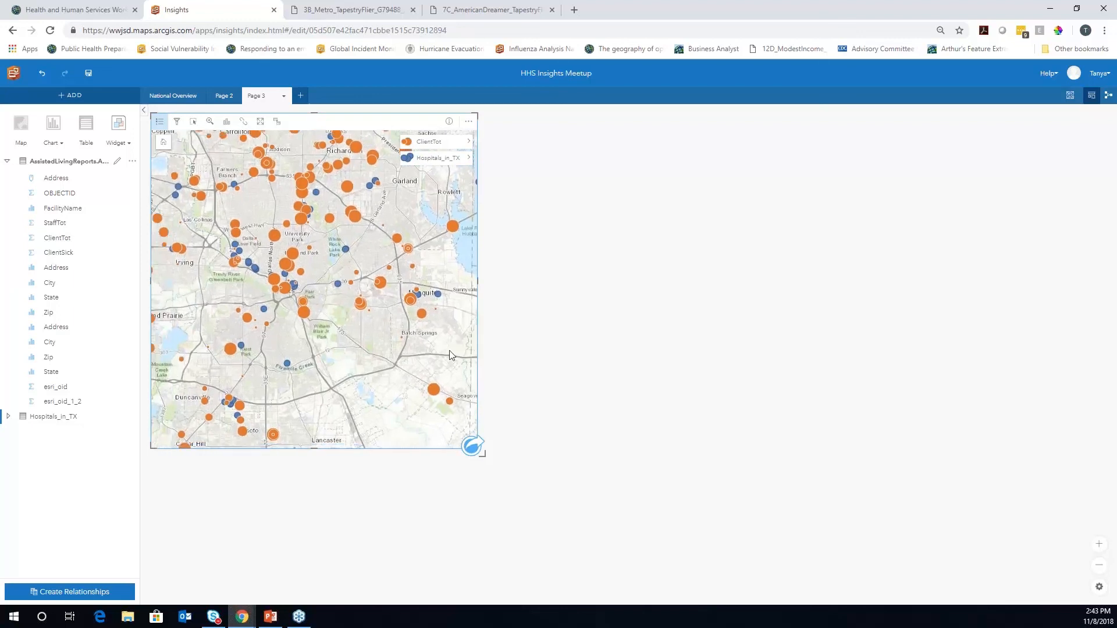
drag(405, 154, 406, 140)
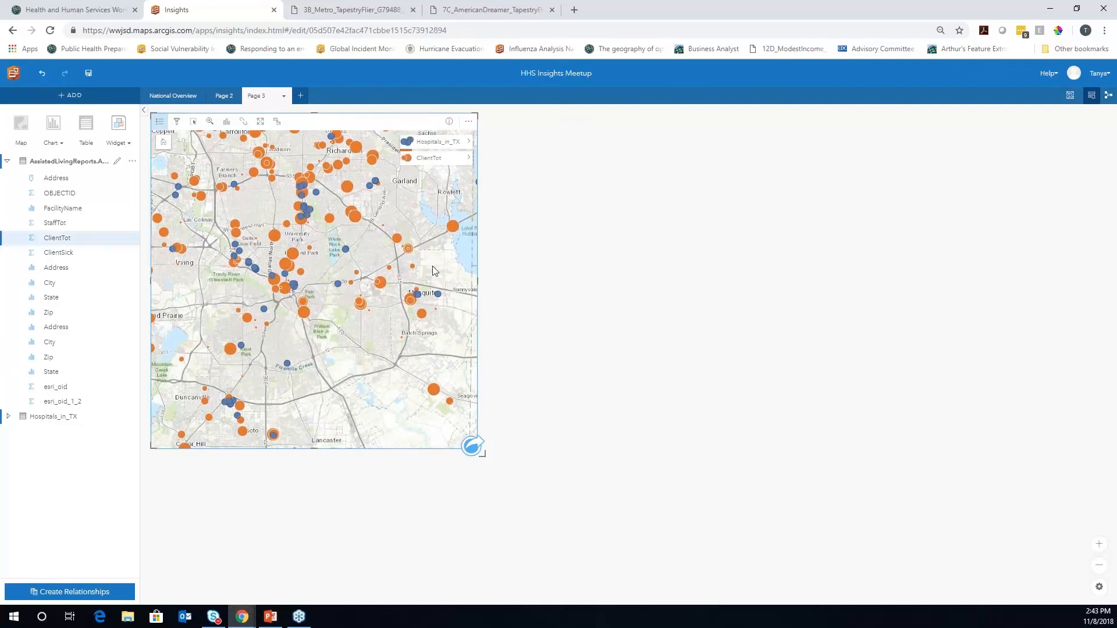
Browse the Find answers analysis questions about distribution and relationships
click(472, 447)
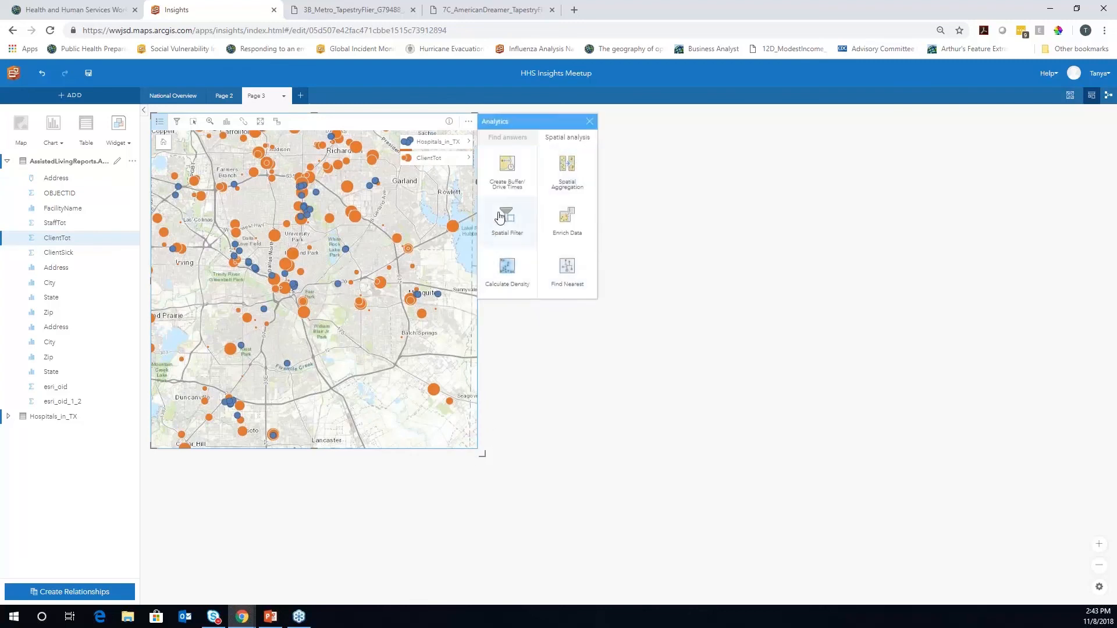
click(517, 141)
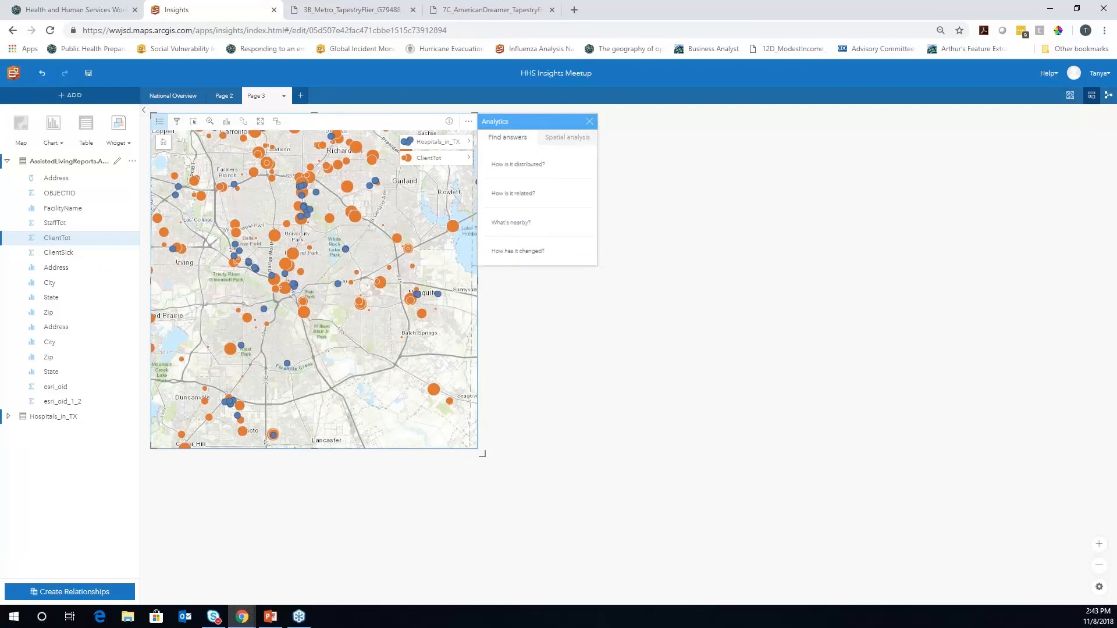
click(523, 168)
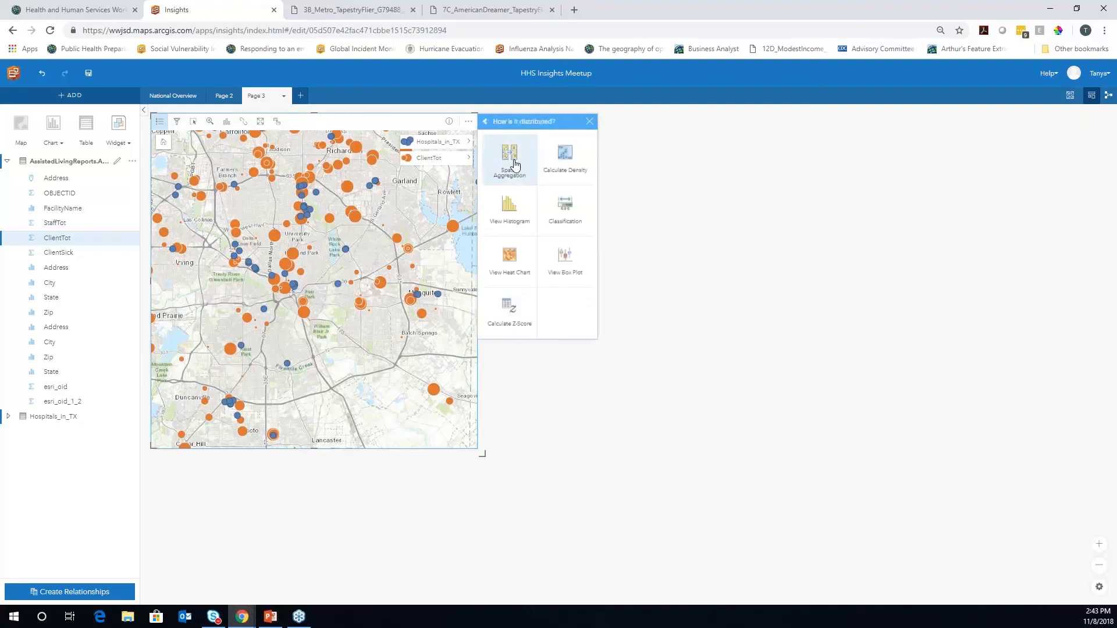
click(485, 121)
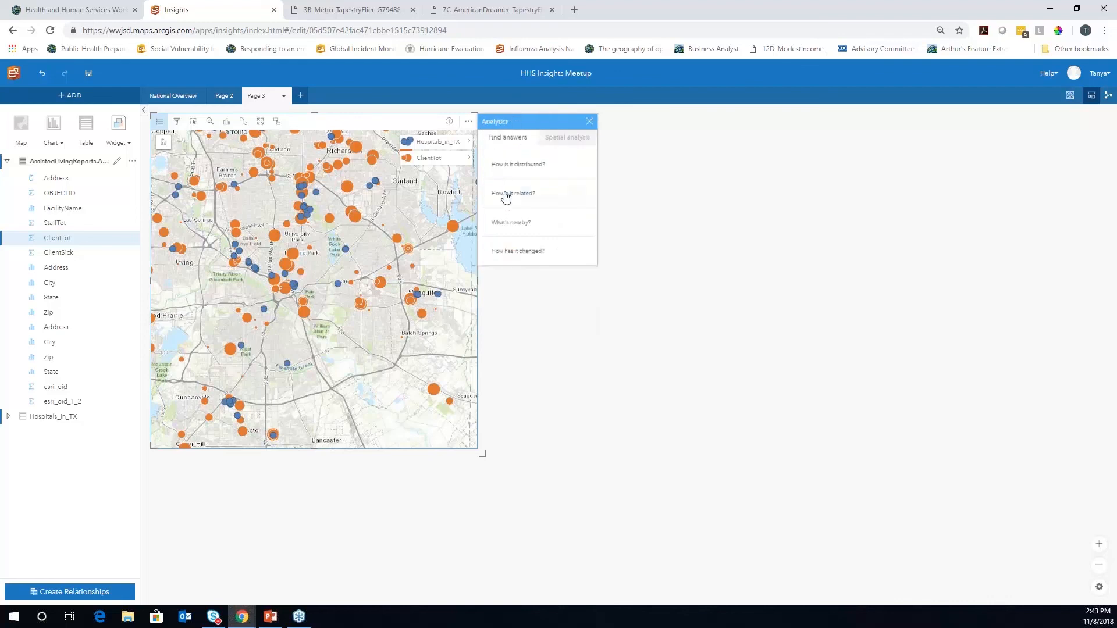
click(506, 200)
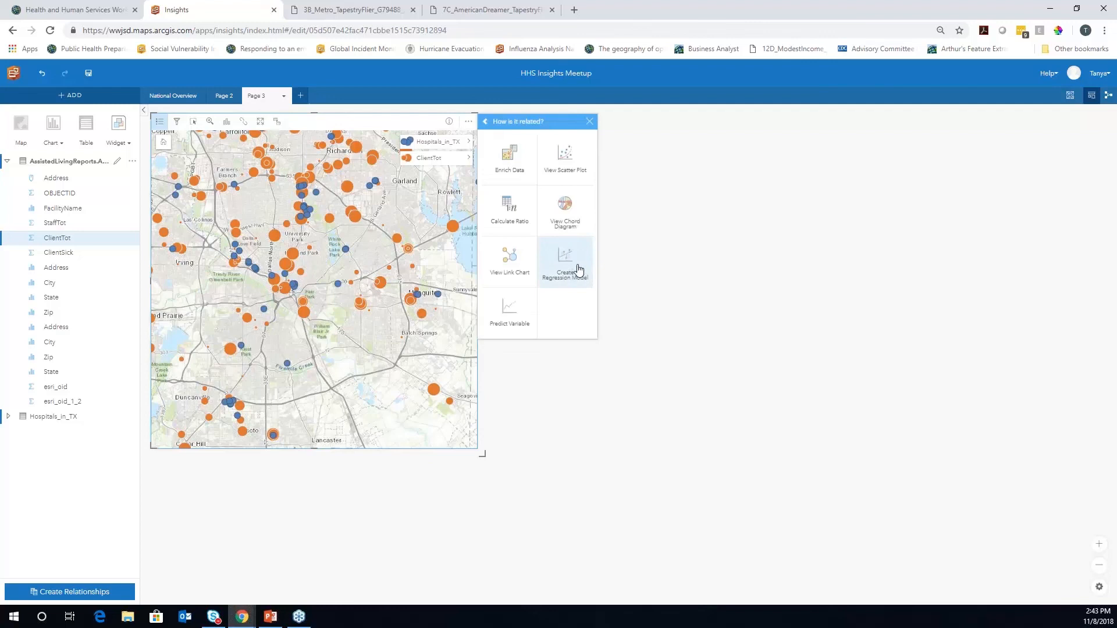
click(486, 122)
Run Find Nearest linking each ClientTot facility to its single nearest Hospitals_in_TX hospital
click(509, 225)
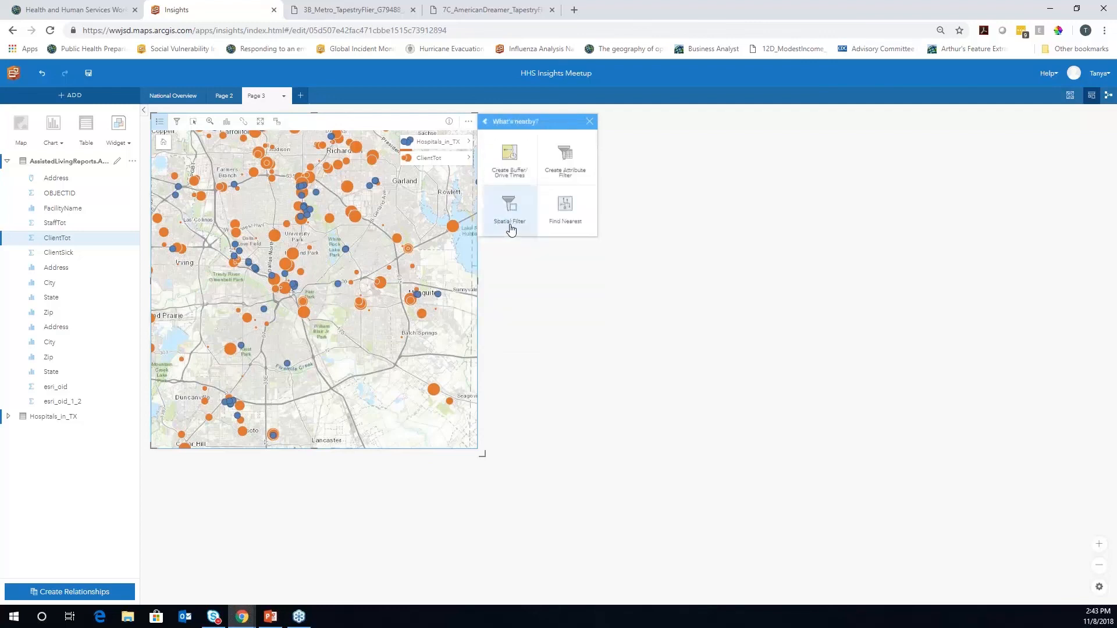
click(573, 222)
click(579, 225)
click(525, 246)
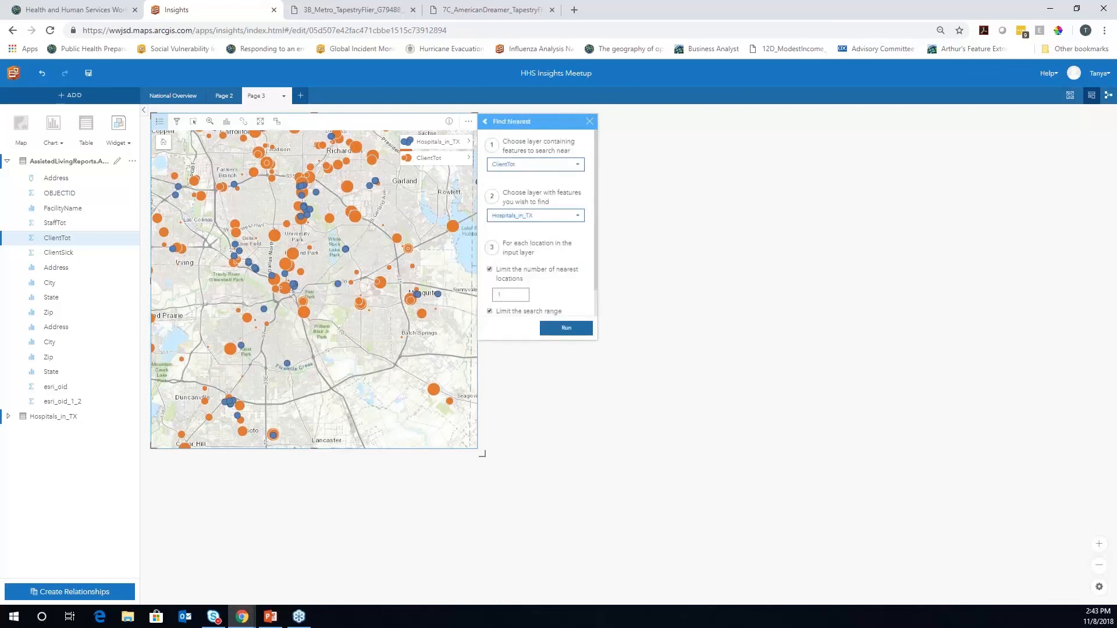
click(566, 334)
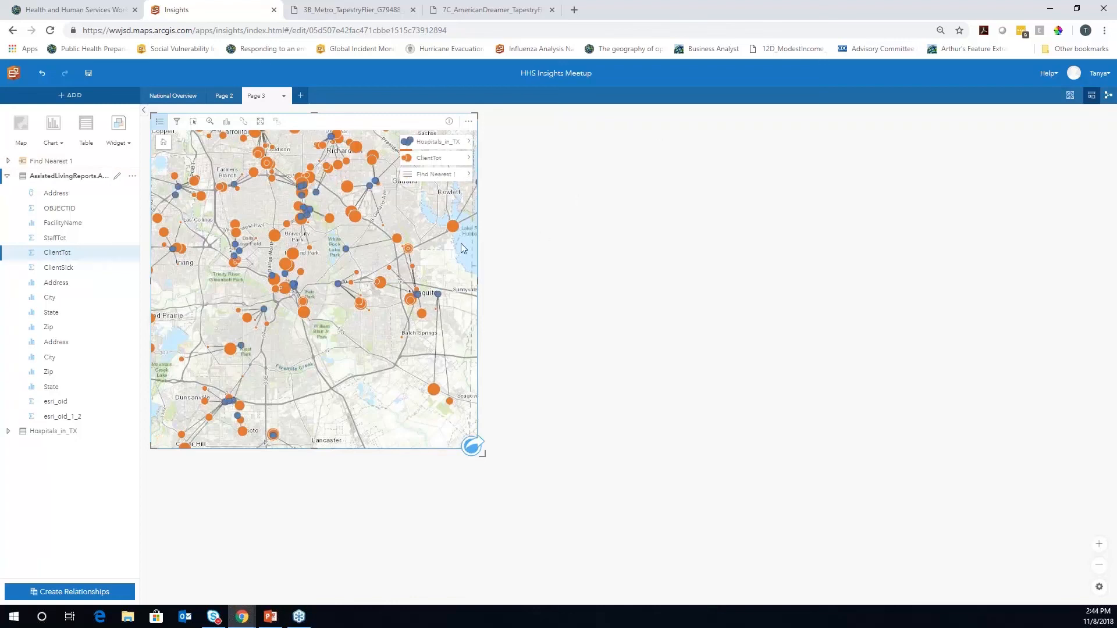
click(469, 174)
click(523, 140)
Style the Find Nearest 1 lines by distance (miles), then collapse the AssistedLivingReports fields
click(586, 176)
click(526, 205)
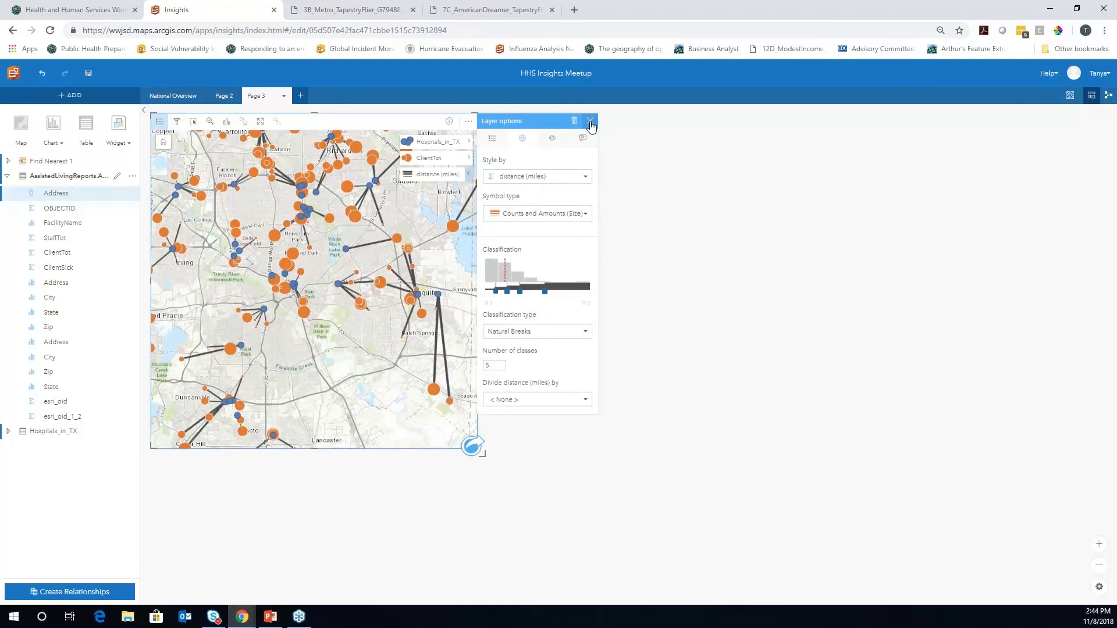
click(590, 122)
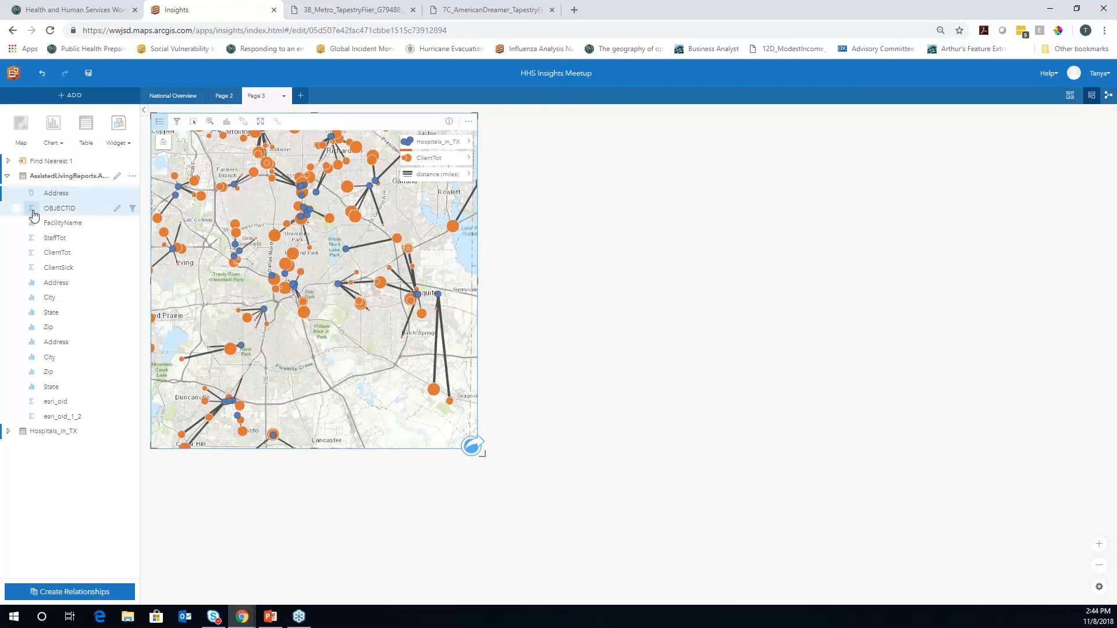
click(7, 176)
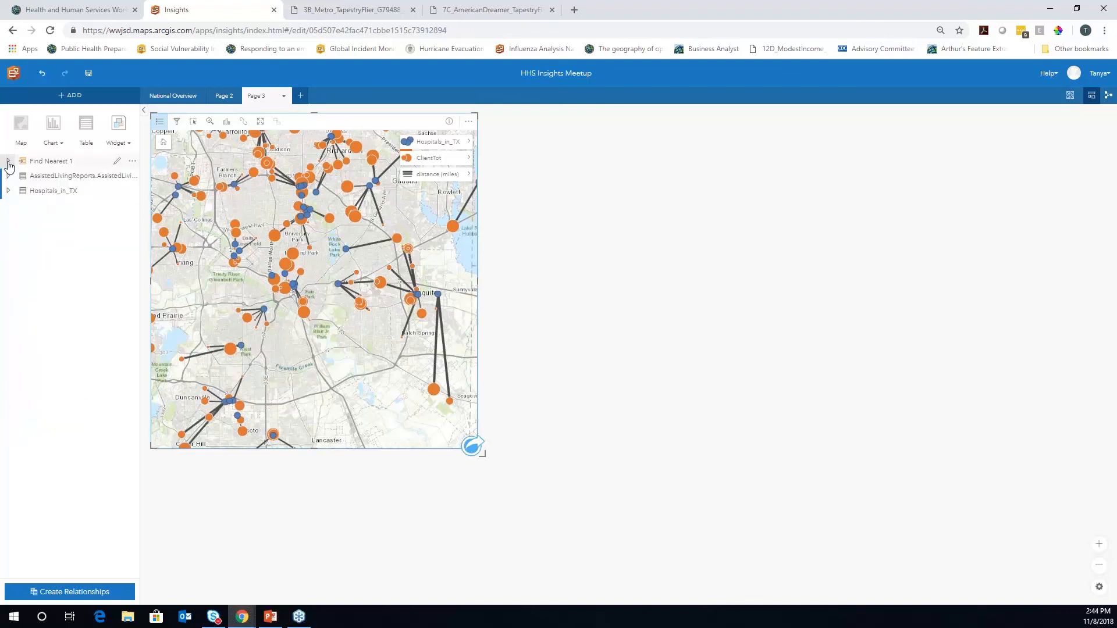
Create a widened histogram of Find Nearest 1 distance (miles) and select the 8–9 mile bar
click(8, 161)
click(58, 224)
drag(59, 224, 566, 209)
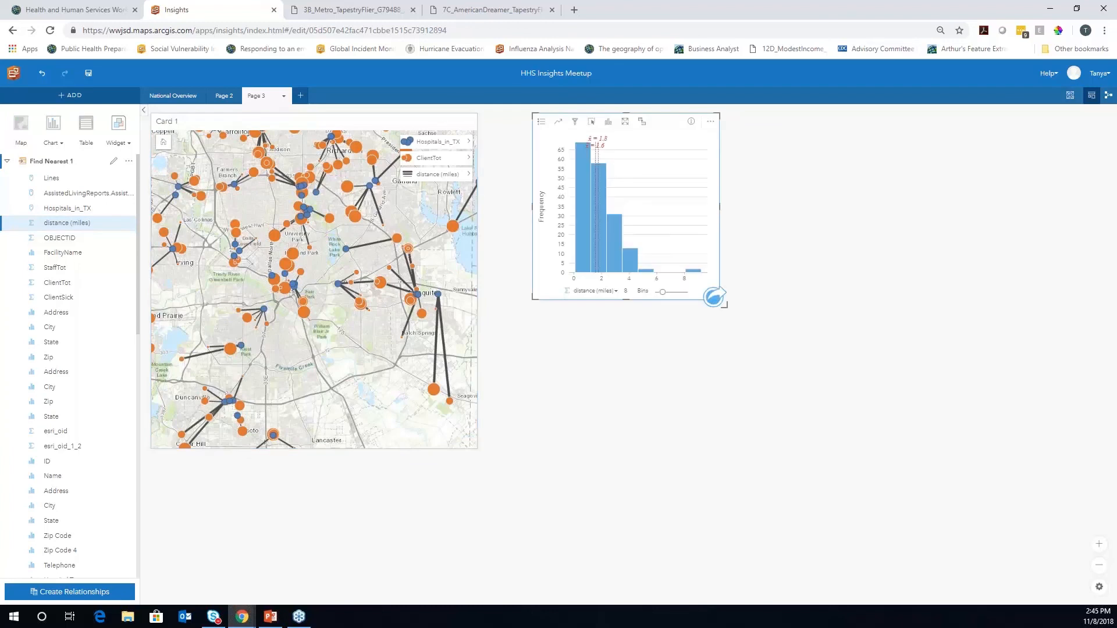
drag(529, 206, 485, 211)
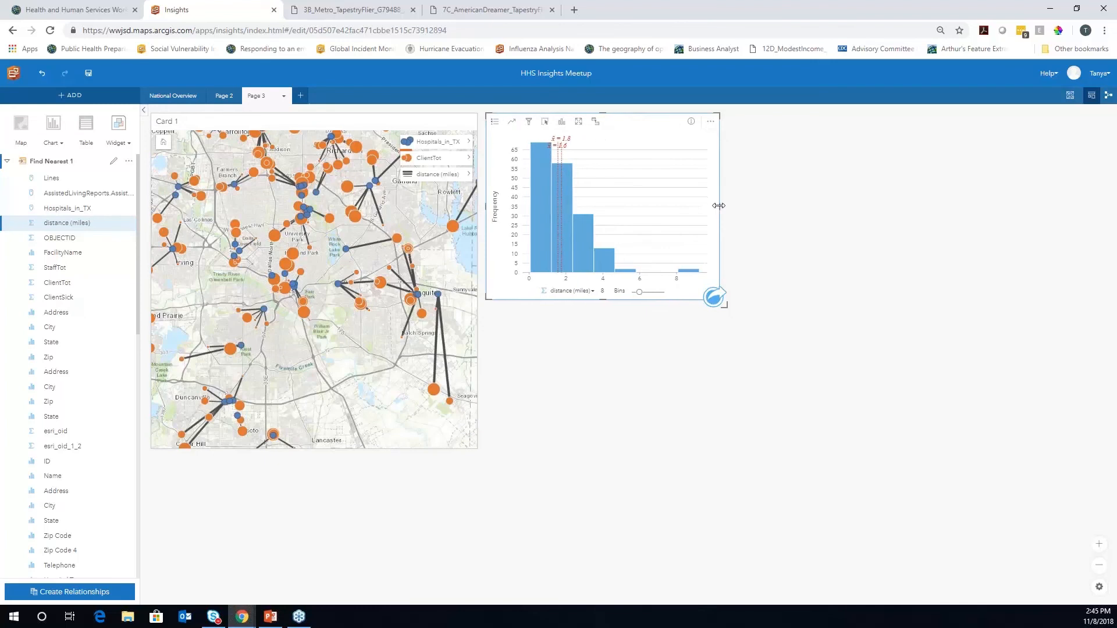
drag(718, 205, 749, 206)
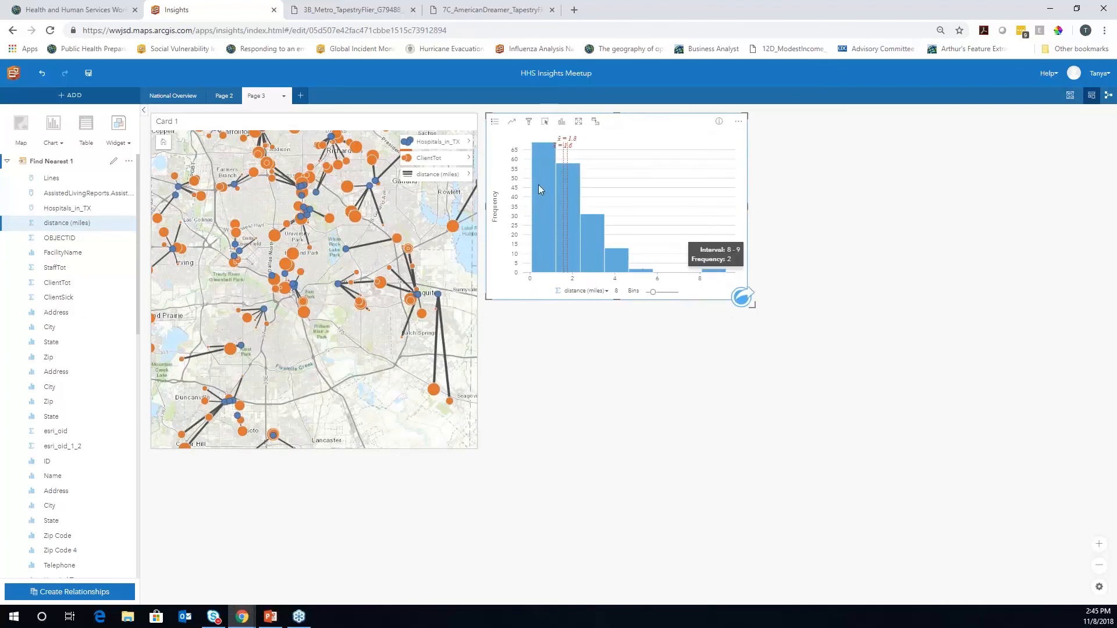
click(715, 272)
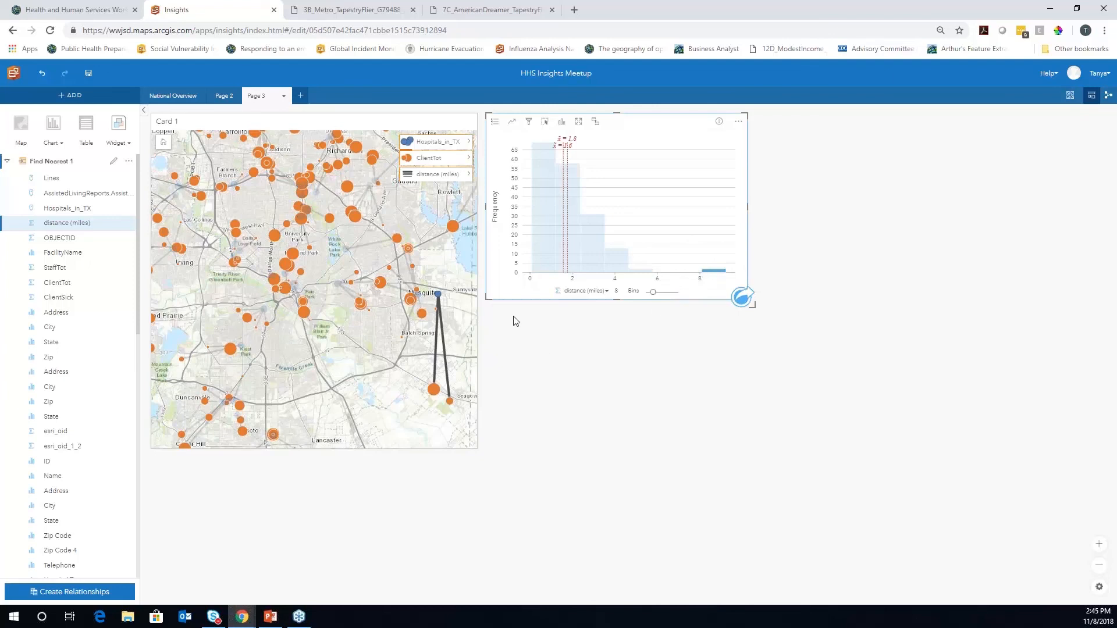
Clear the bar selection and create a widened bubble chart of summed ClientTot by Name
click(687, 211)
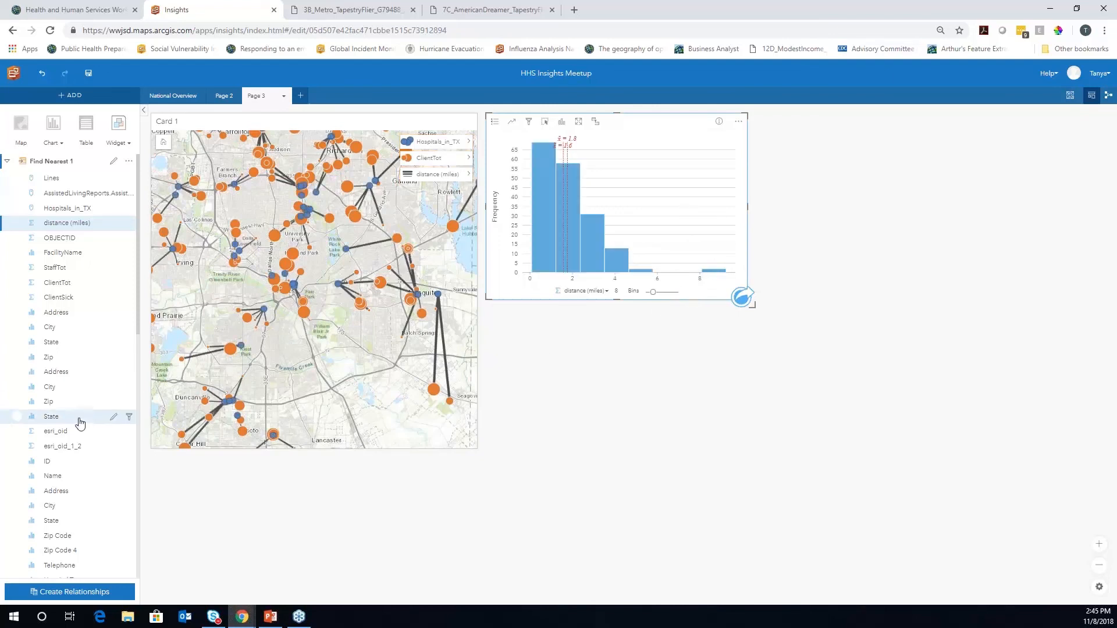
click(17, 476)
click(17, 283)
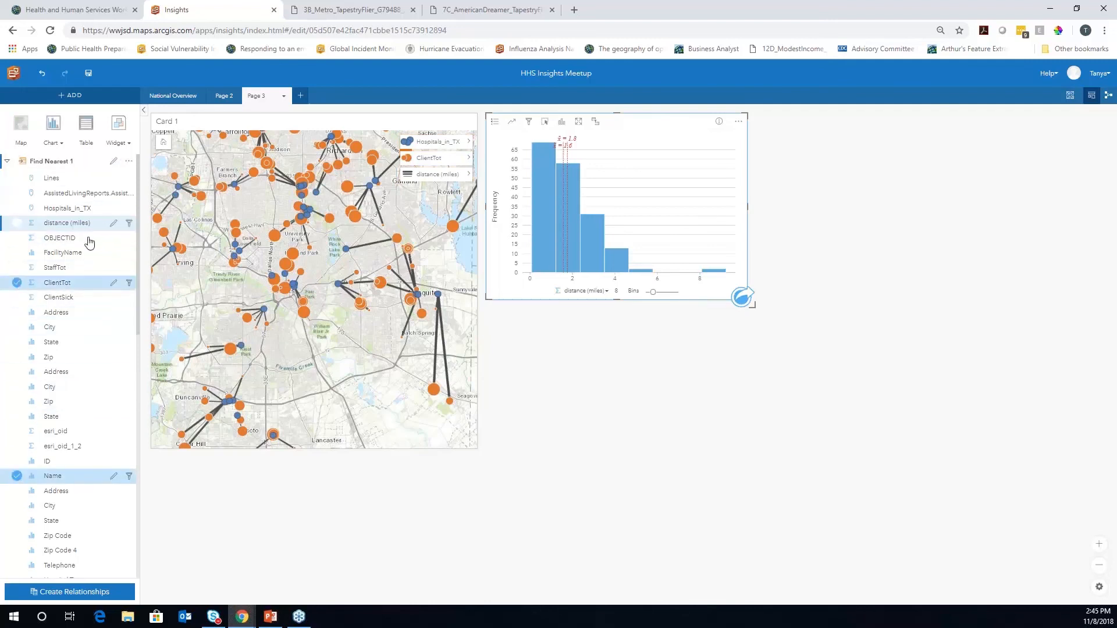
drag(84, 294, 515, 425)
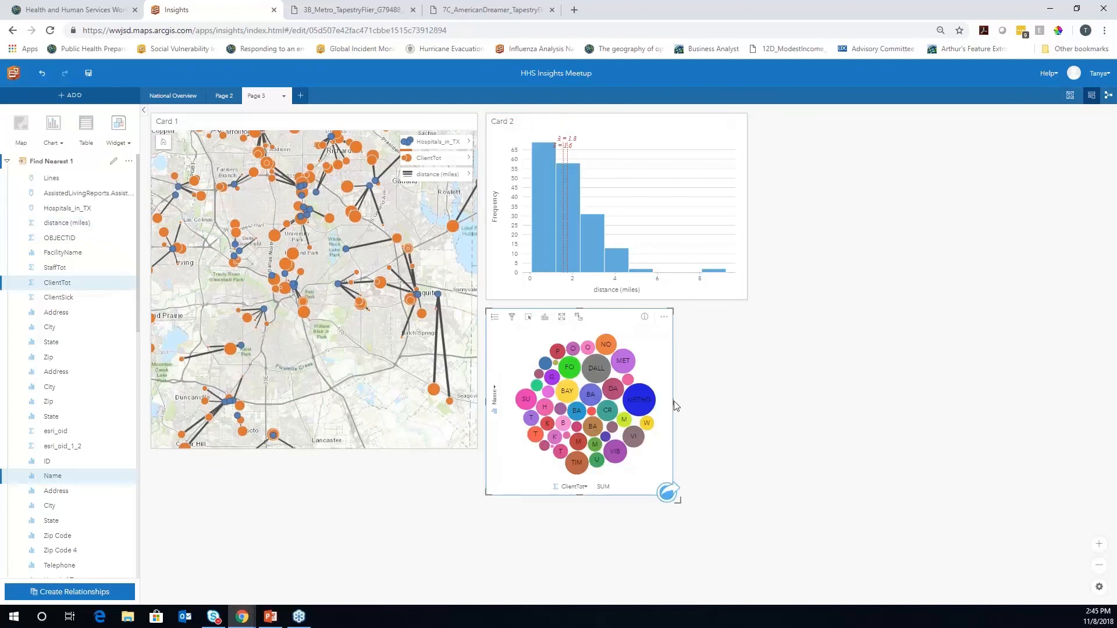
drag(672, 400, 747, 401)
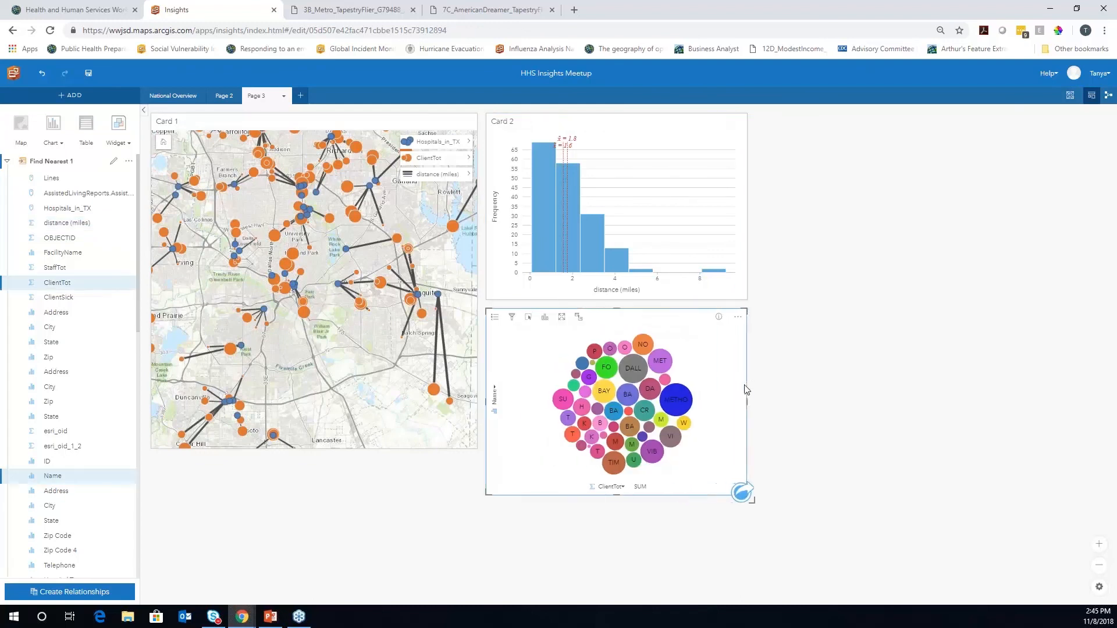
Stretch the map card down to line up with the bubble chart's bottom edge
click(339, 451)
drag(314, 450, 325, 494)
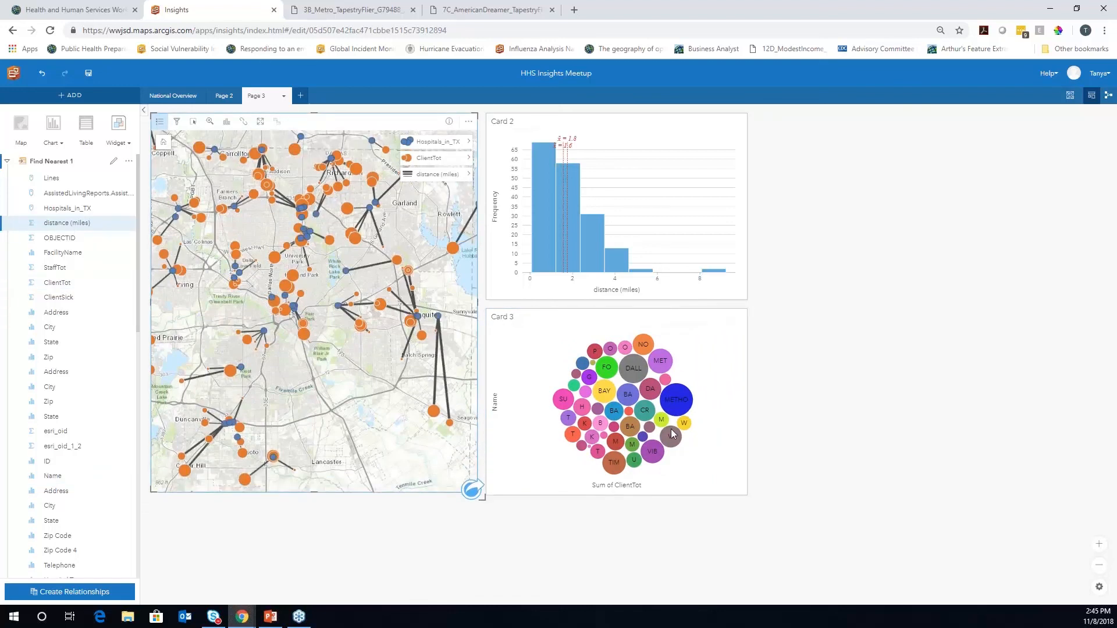
click(729, 387)
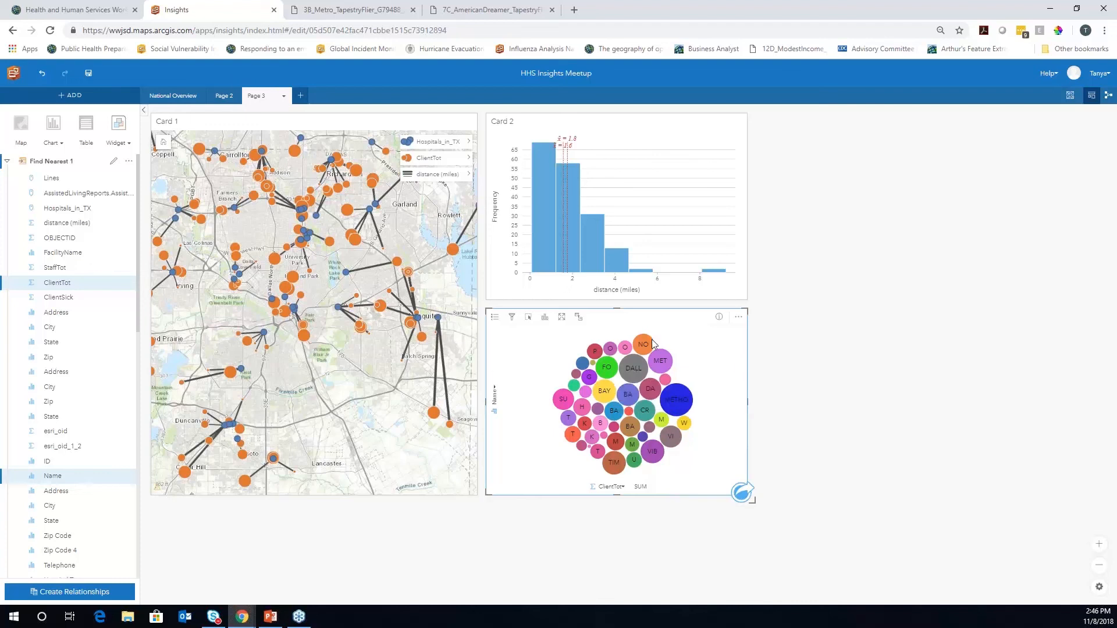
Build a summary table of Name with summed Beds Available and ClientTot beside the histogram
click(18, 479)
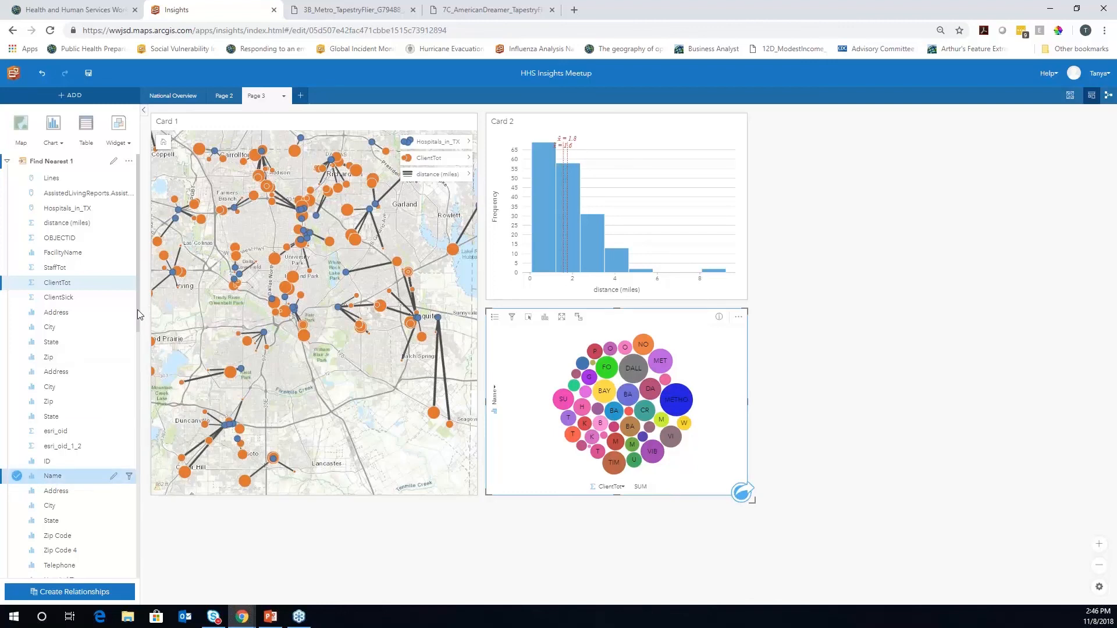
drag(137, 310, 157, 561)
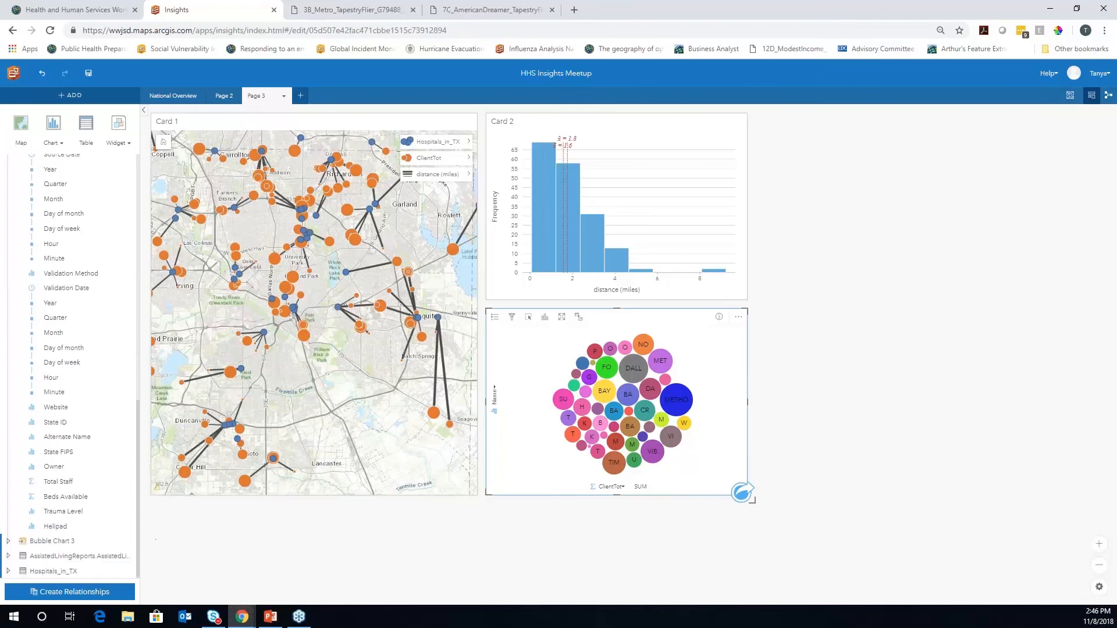
click(17, 496)
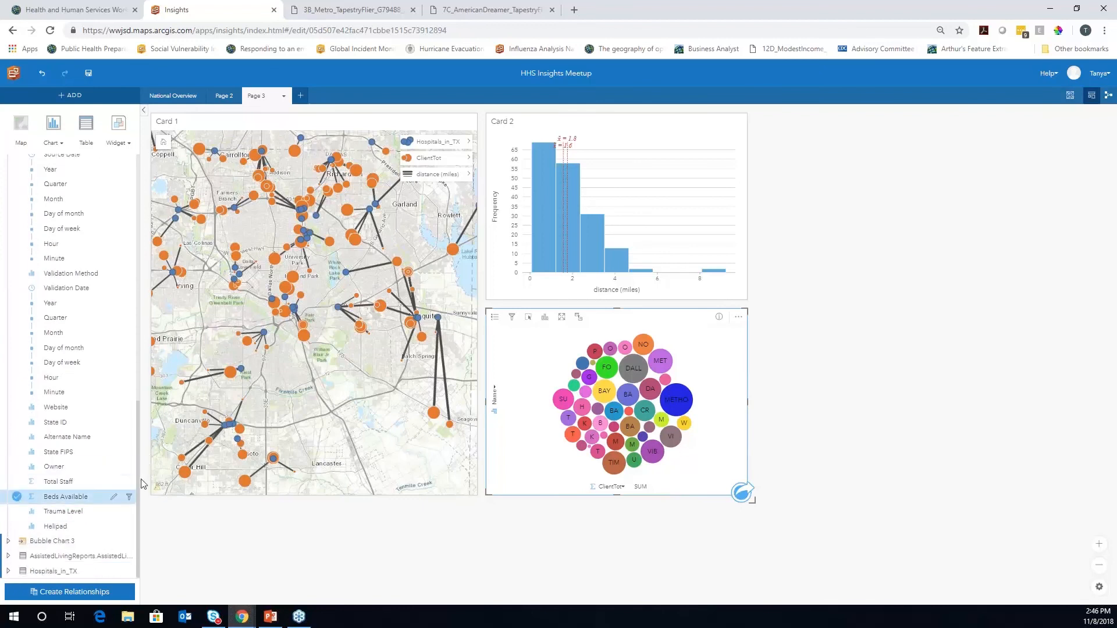
drag(138, 479, 133, 221)
click(17, 282)
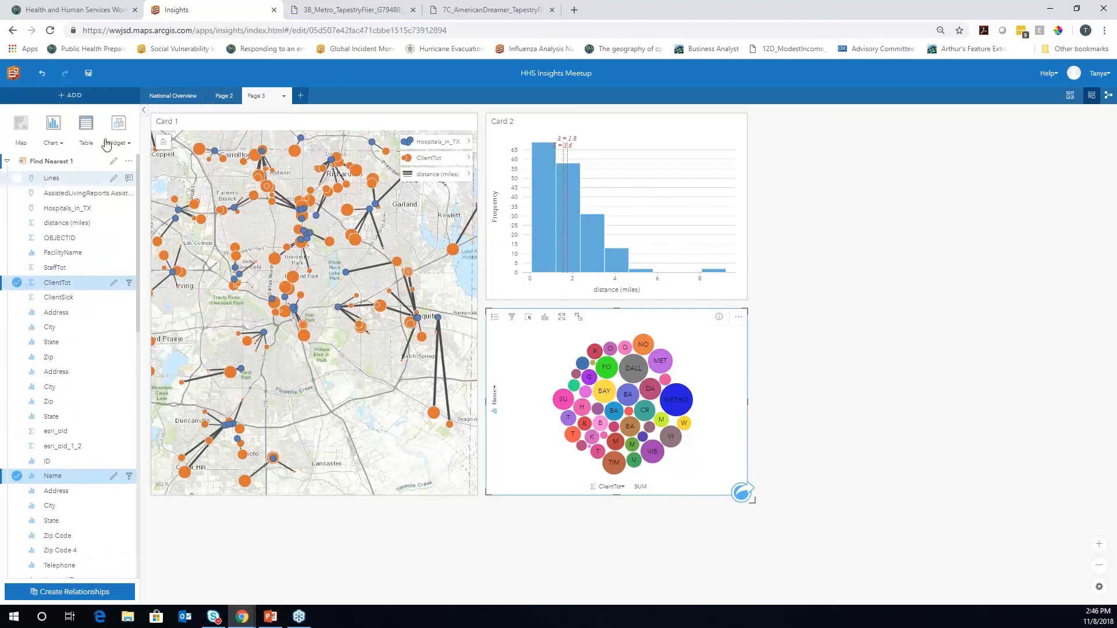
drag(92, 136, 568, 512)
drag(654, 599, 936, 298)
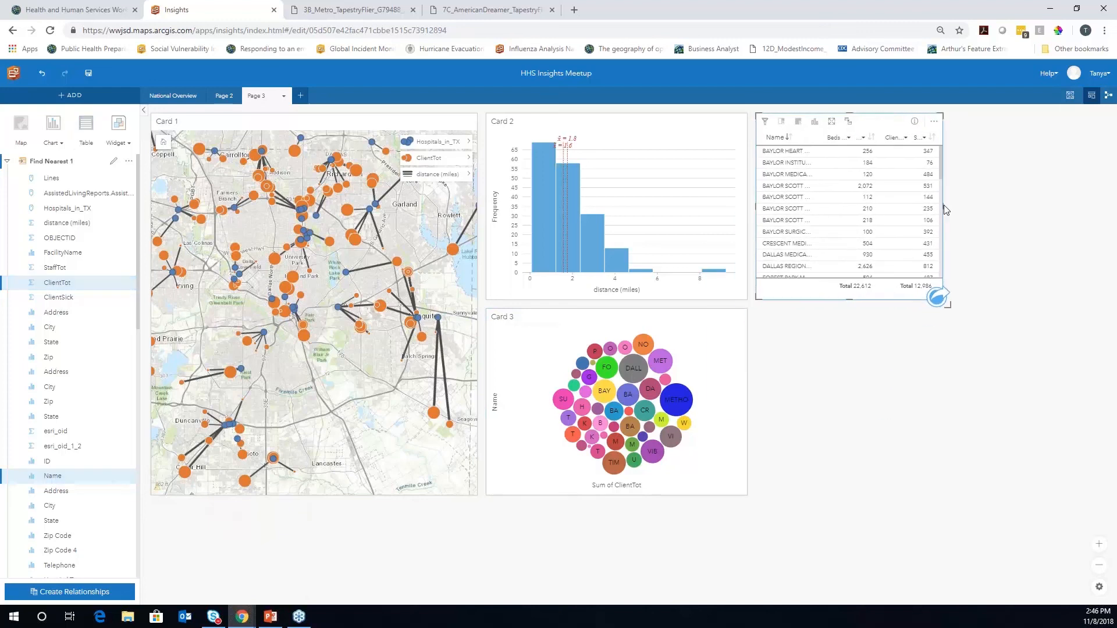
Enlarge the summary table and sort it by ClientTot from highest
drag(946, 211, 1053, 199)
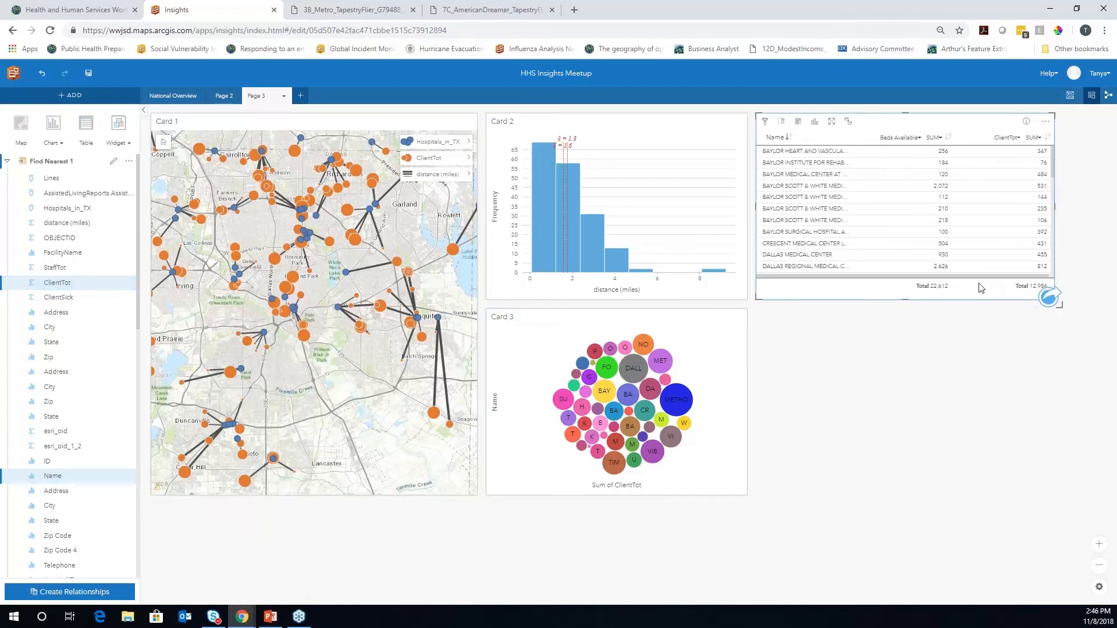
drag(905, 298, 913, 501)
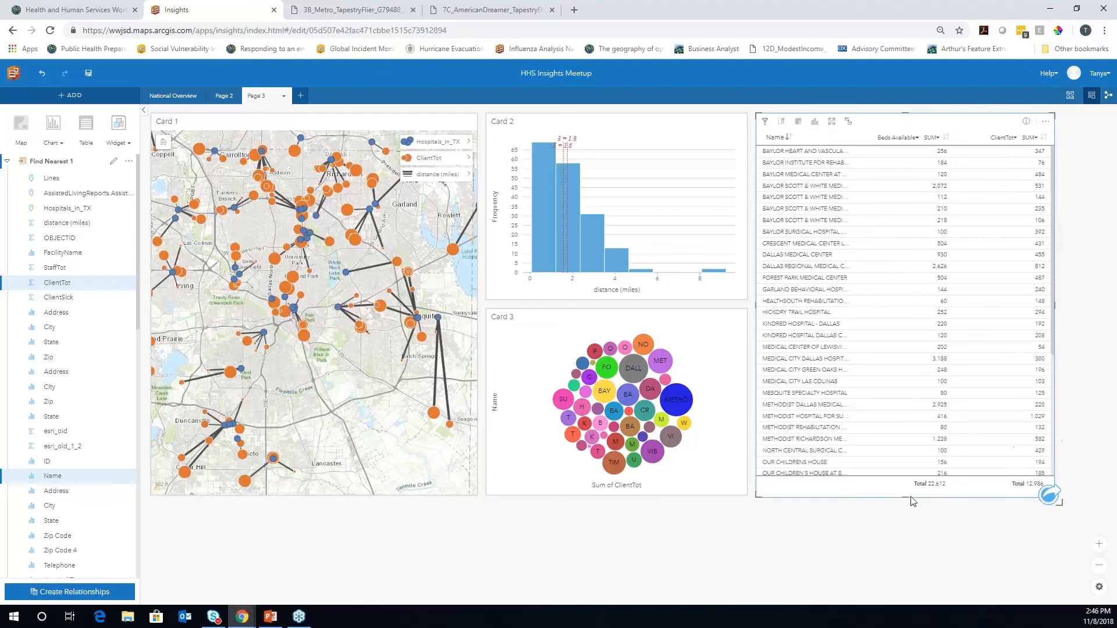
click(1045, 138)
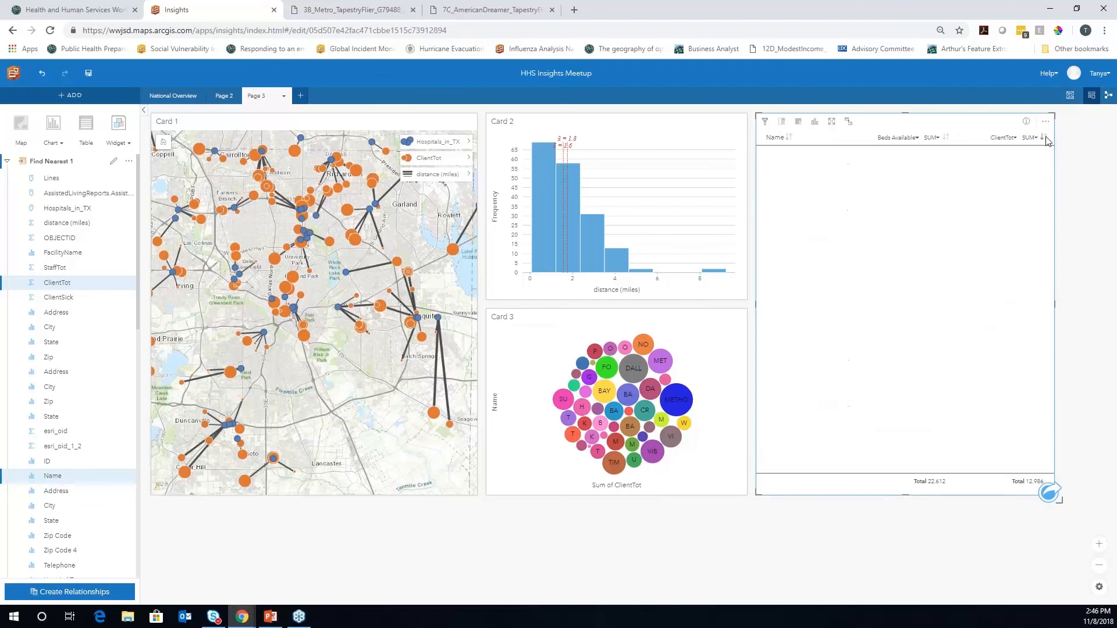
click(1045, 138)
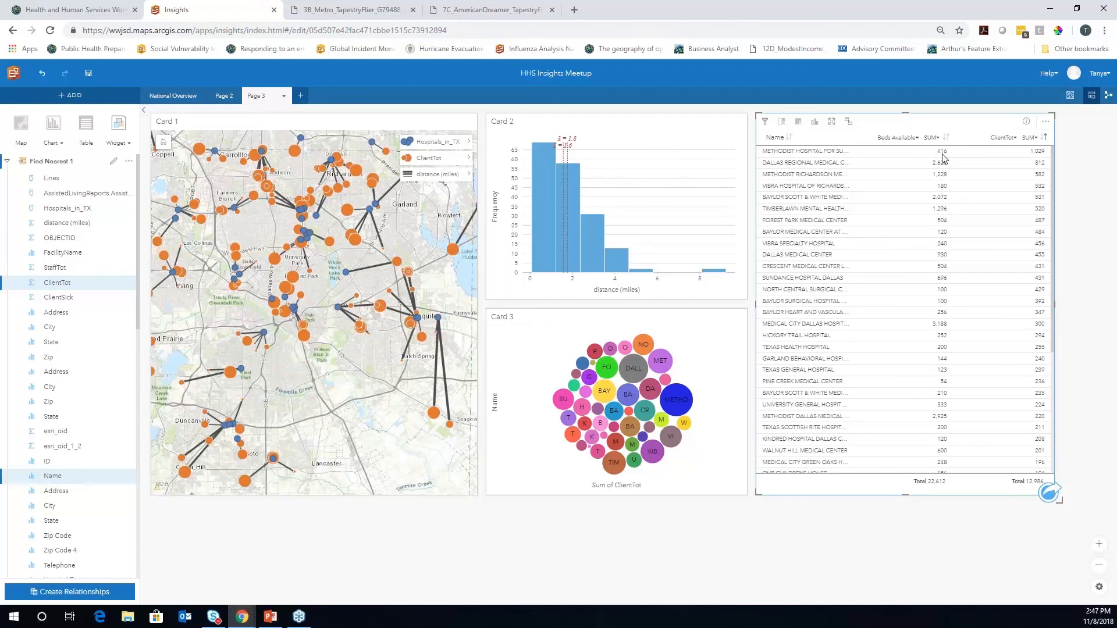
Convert the table to a treemap, select a Methodist hospital tile, then present the PowerPoint slideshow
click(814, 123)
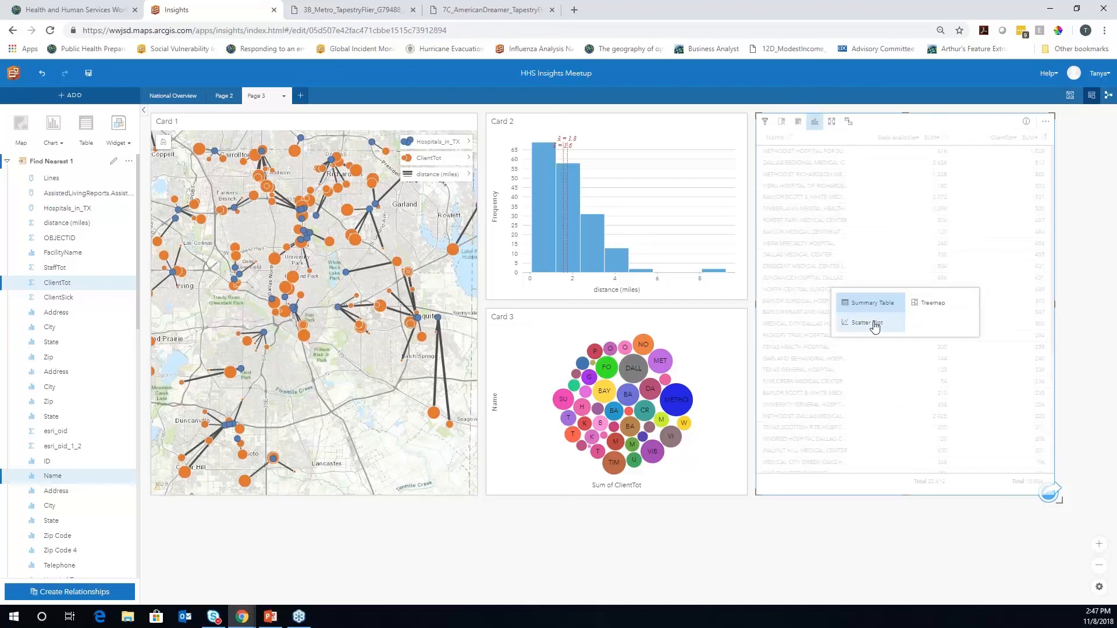
click(942, 308)
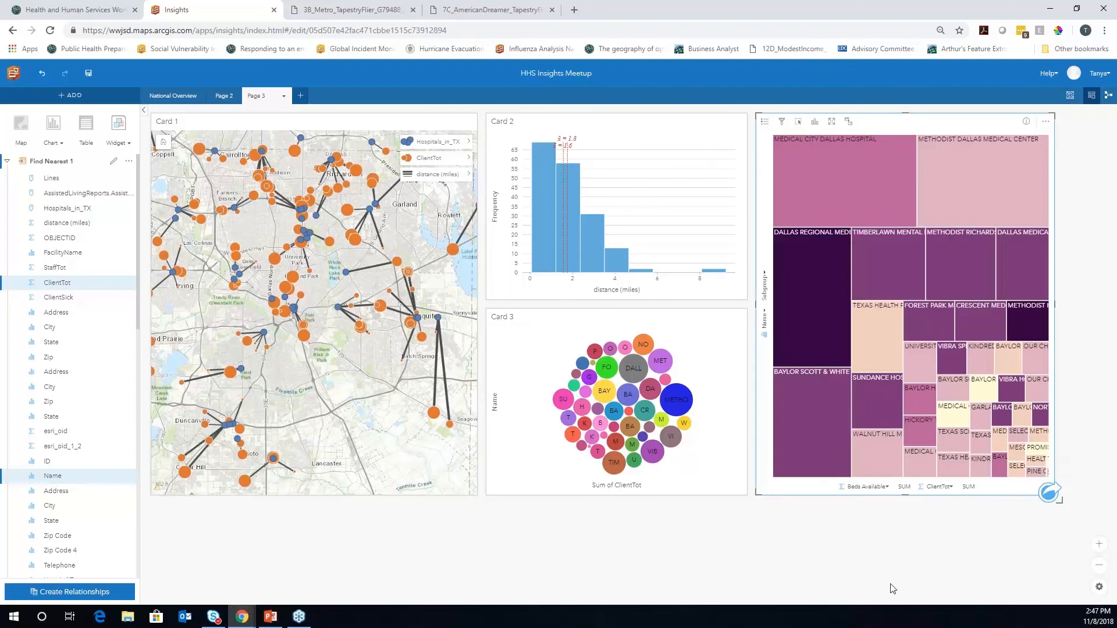
mouse_move(828, 400)
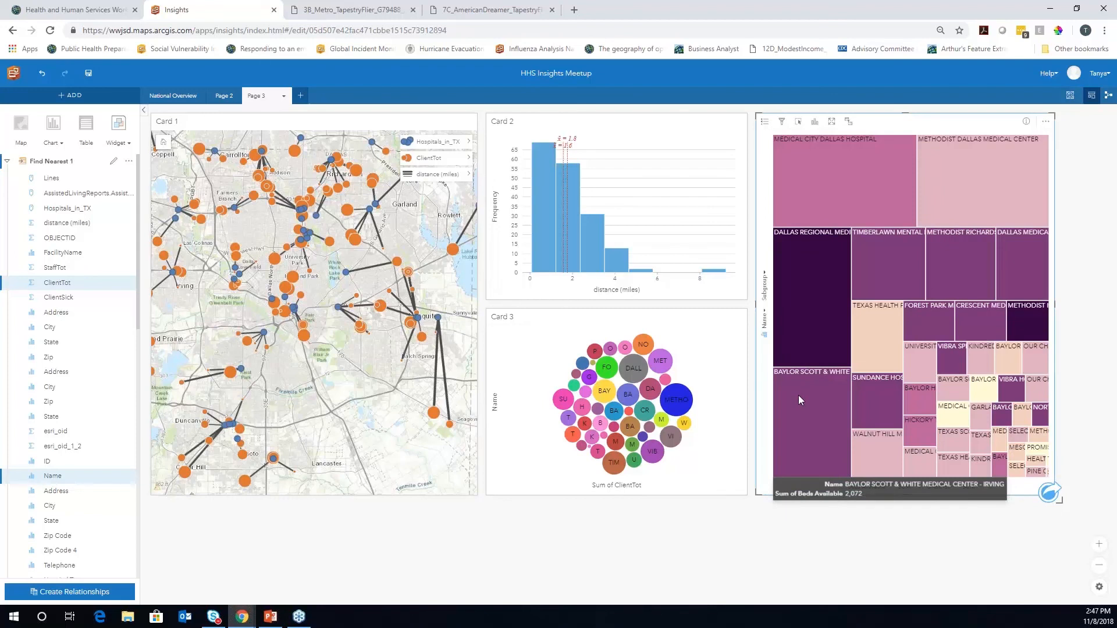
click(764, 122)
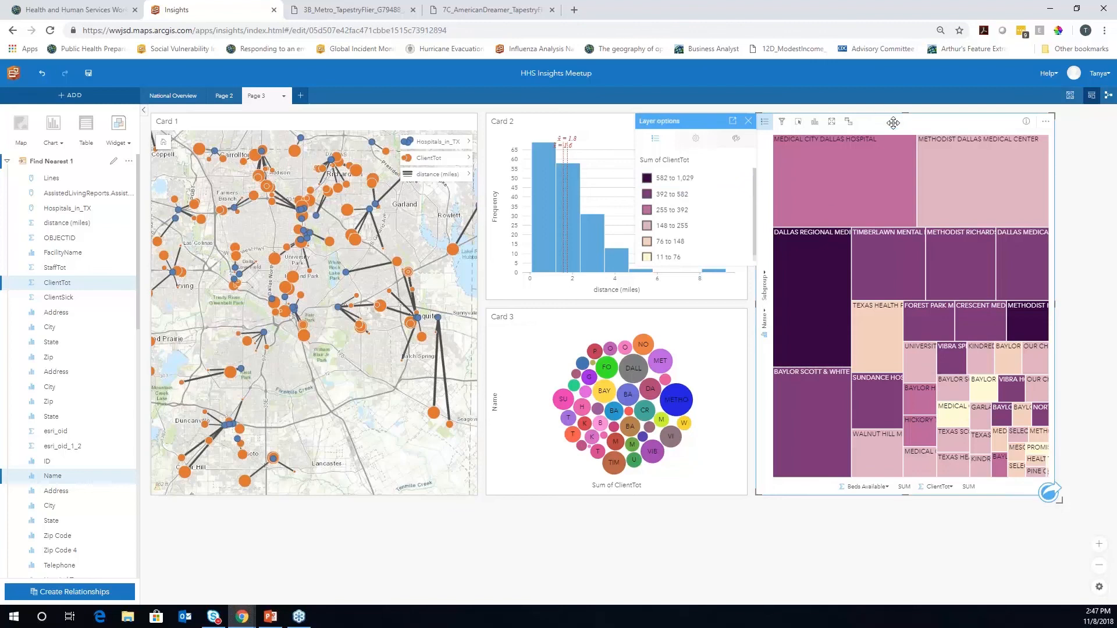
click(749, 121)
click(1023, 315)
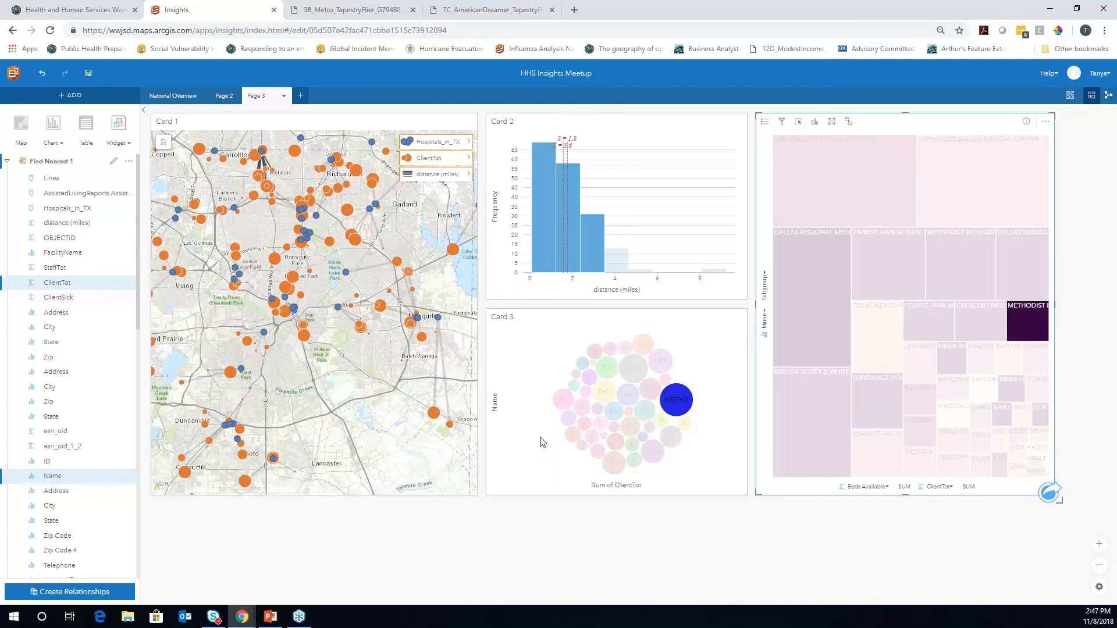
click(270, 618)
key(shift+F5)
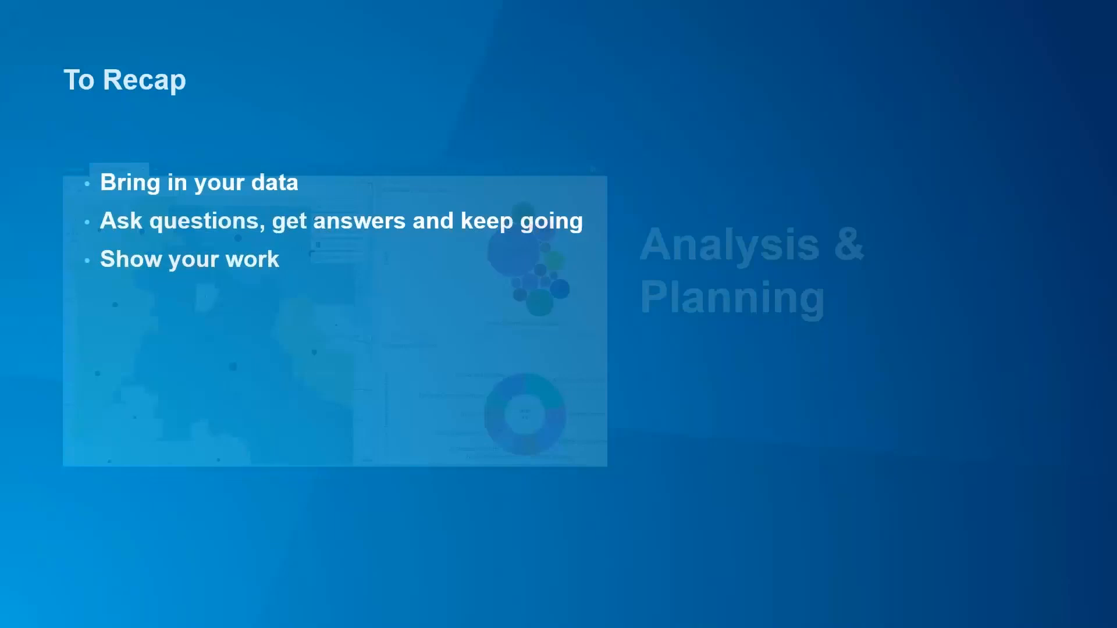